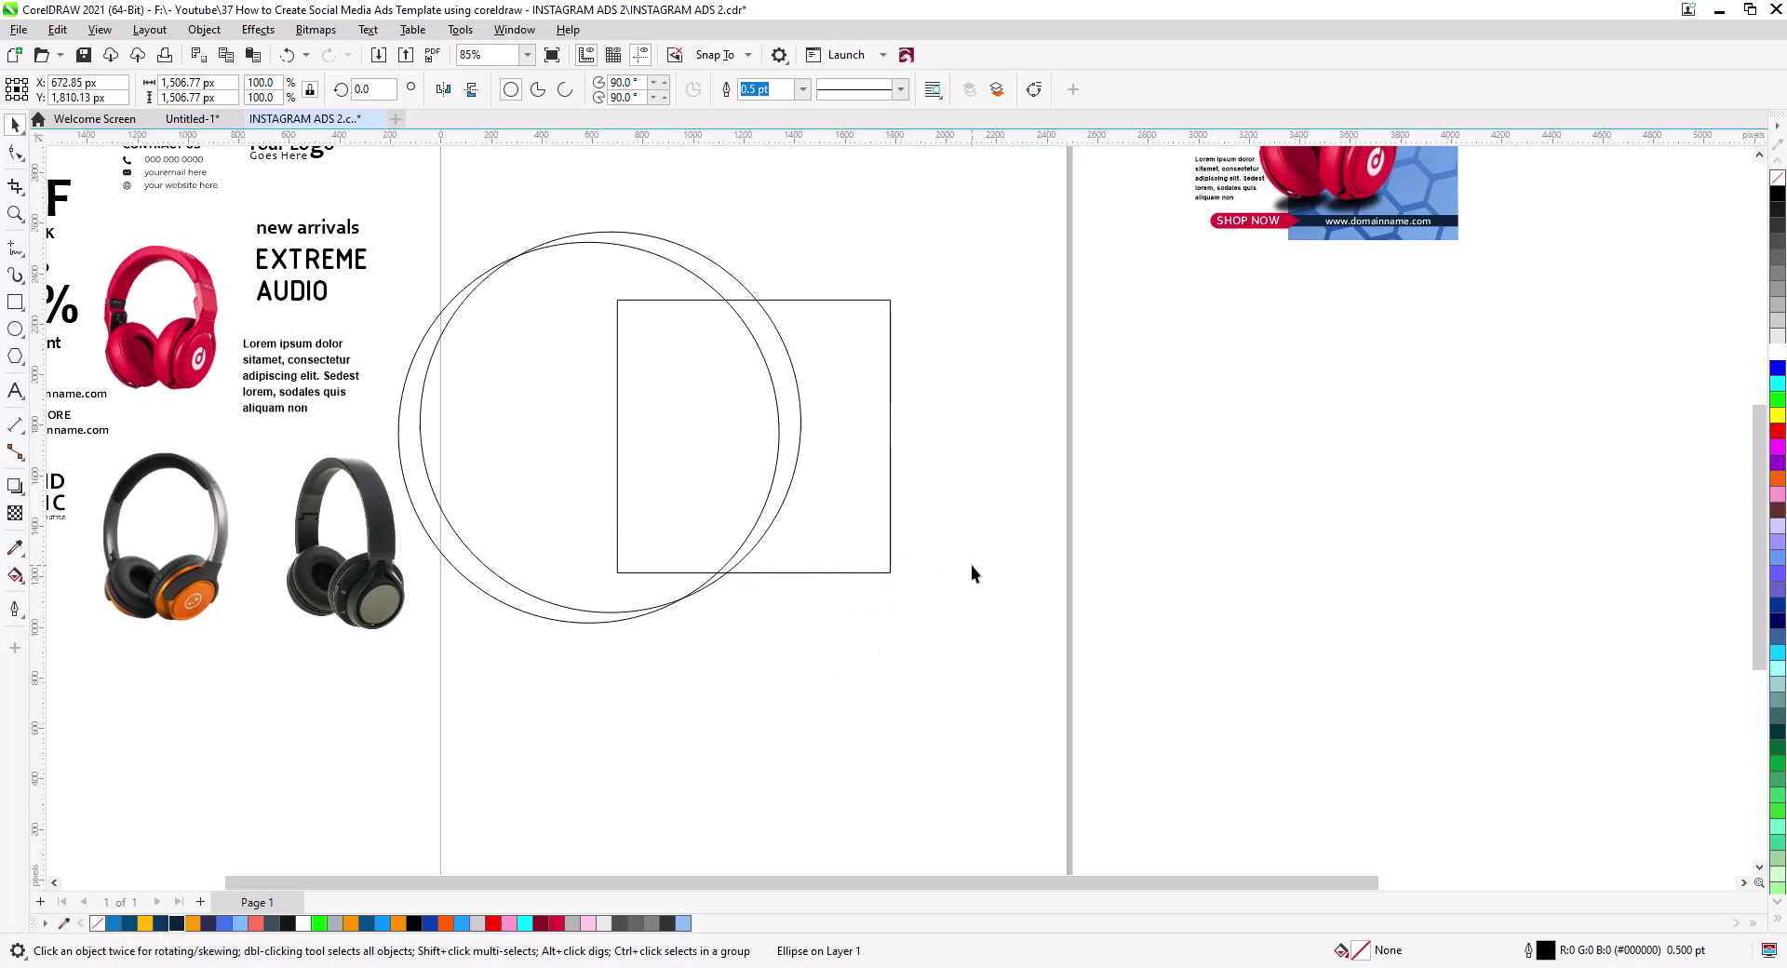
- Smart Fill the square–circle overlap grey, then shift the inner circle slightly left
click(969, 571)
click(17, 578)
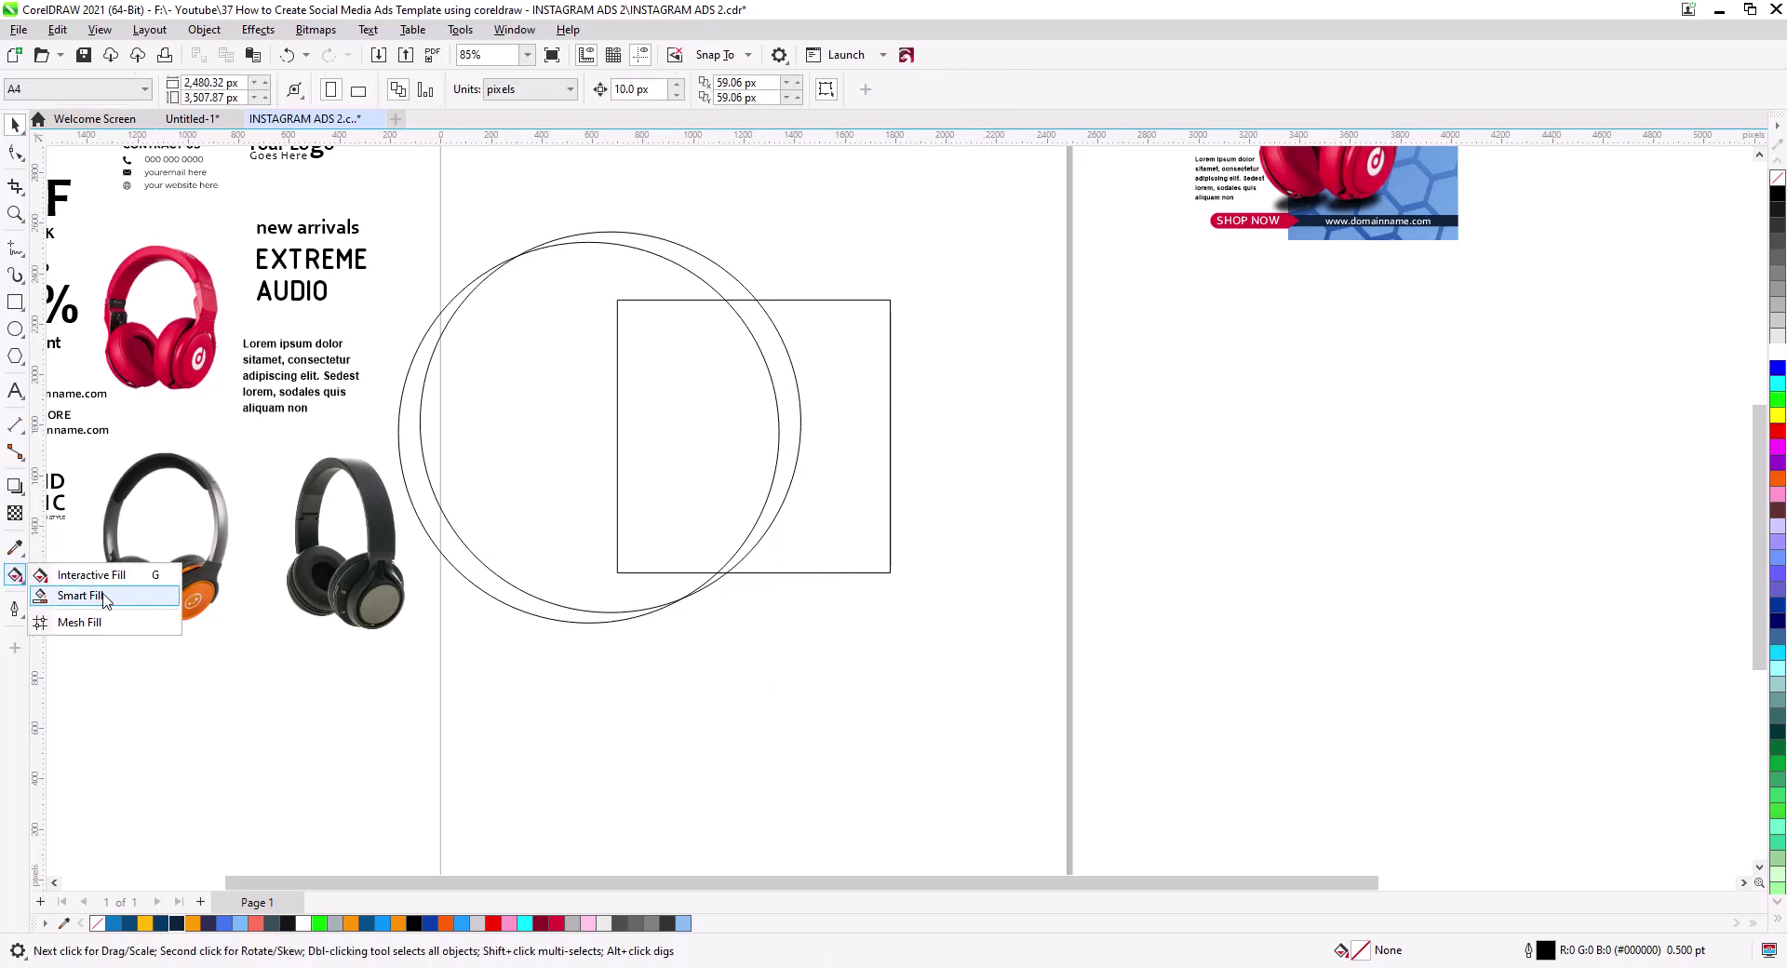
click(93, 599)
click(654, 440)
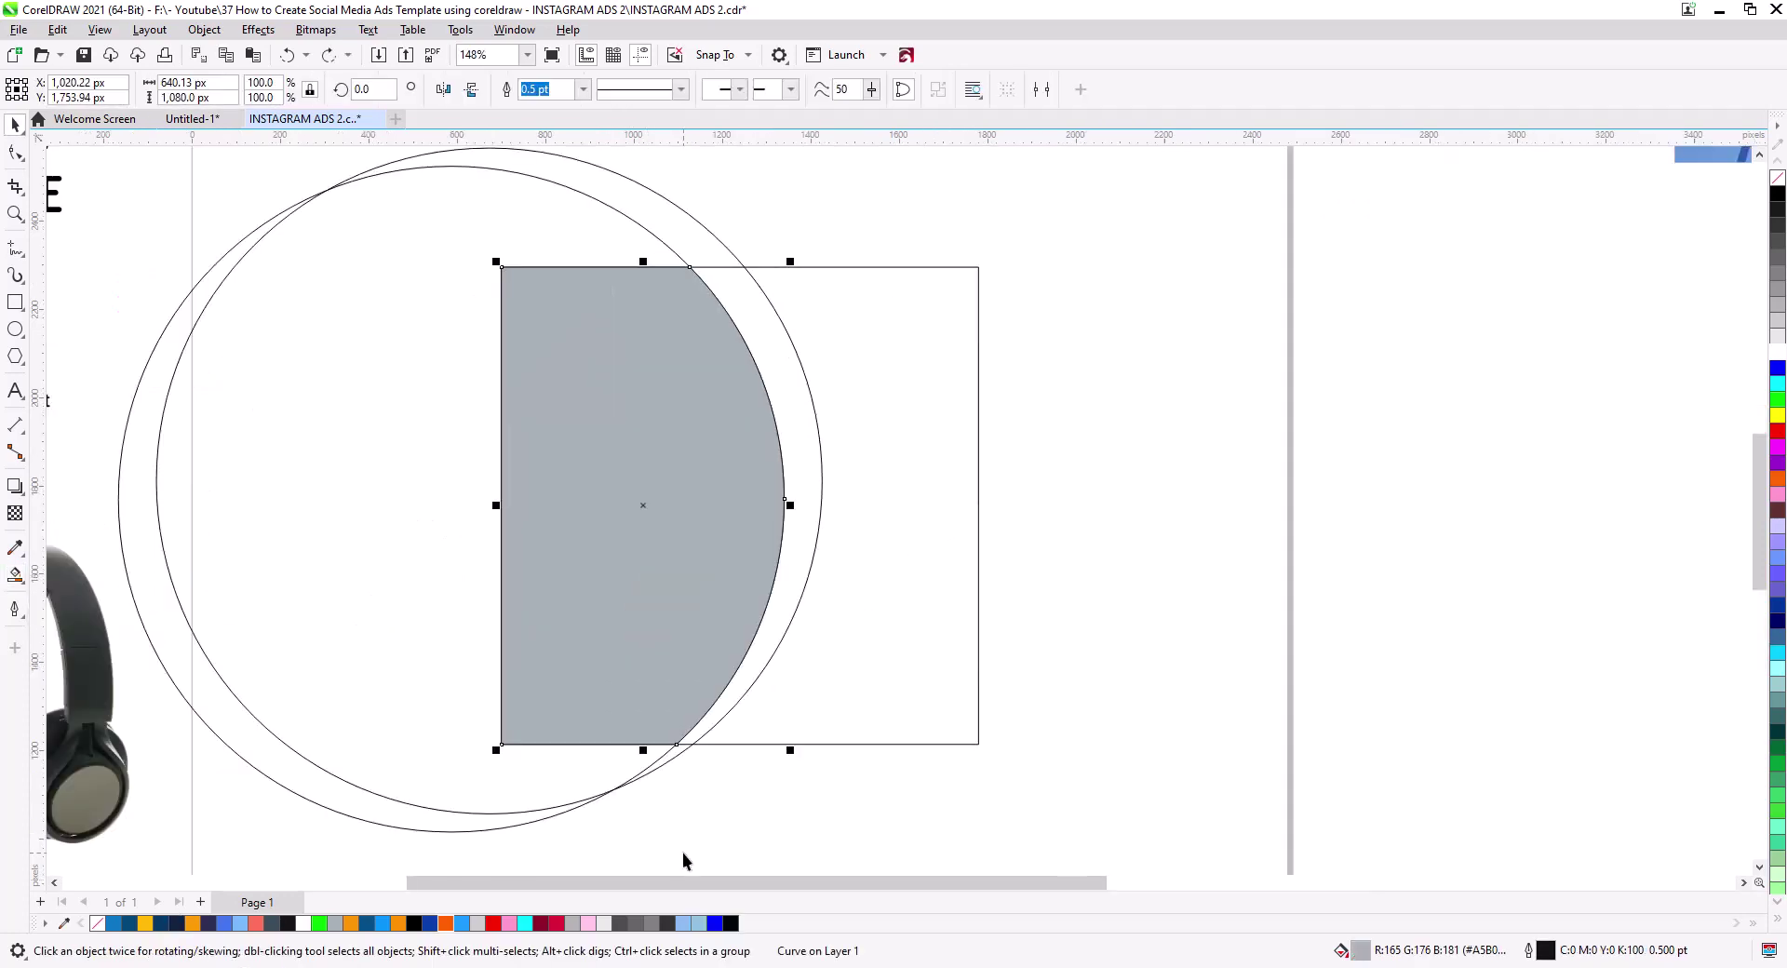
click(931, 811)
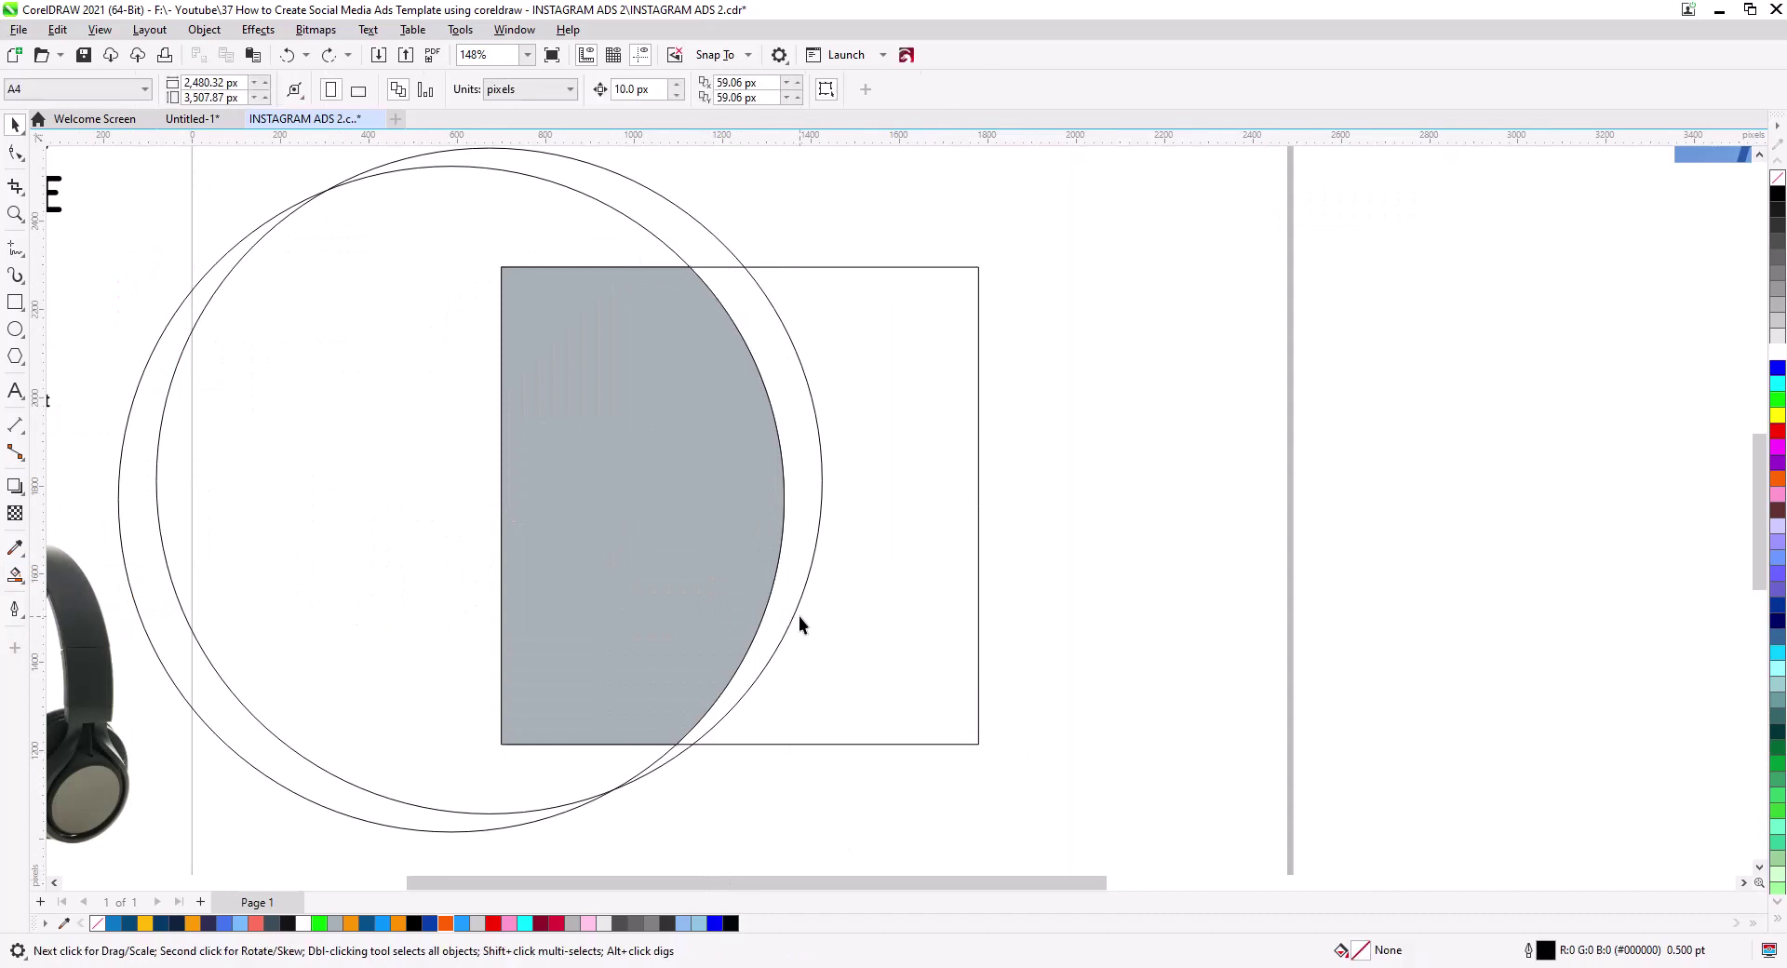
drag(795, 612, 775, 616)
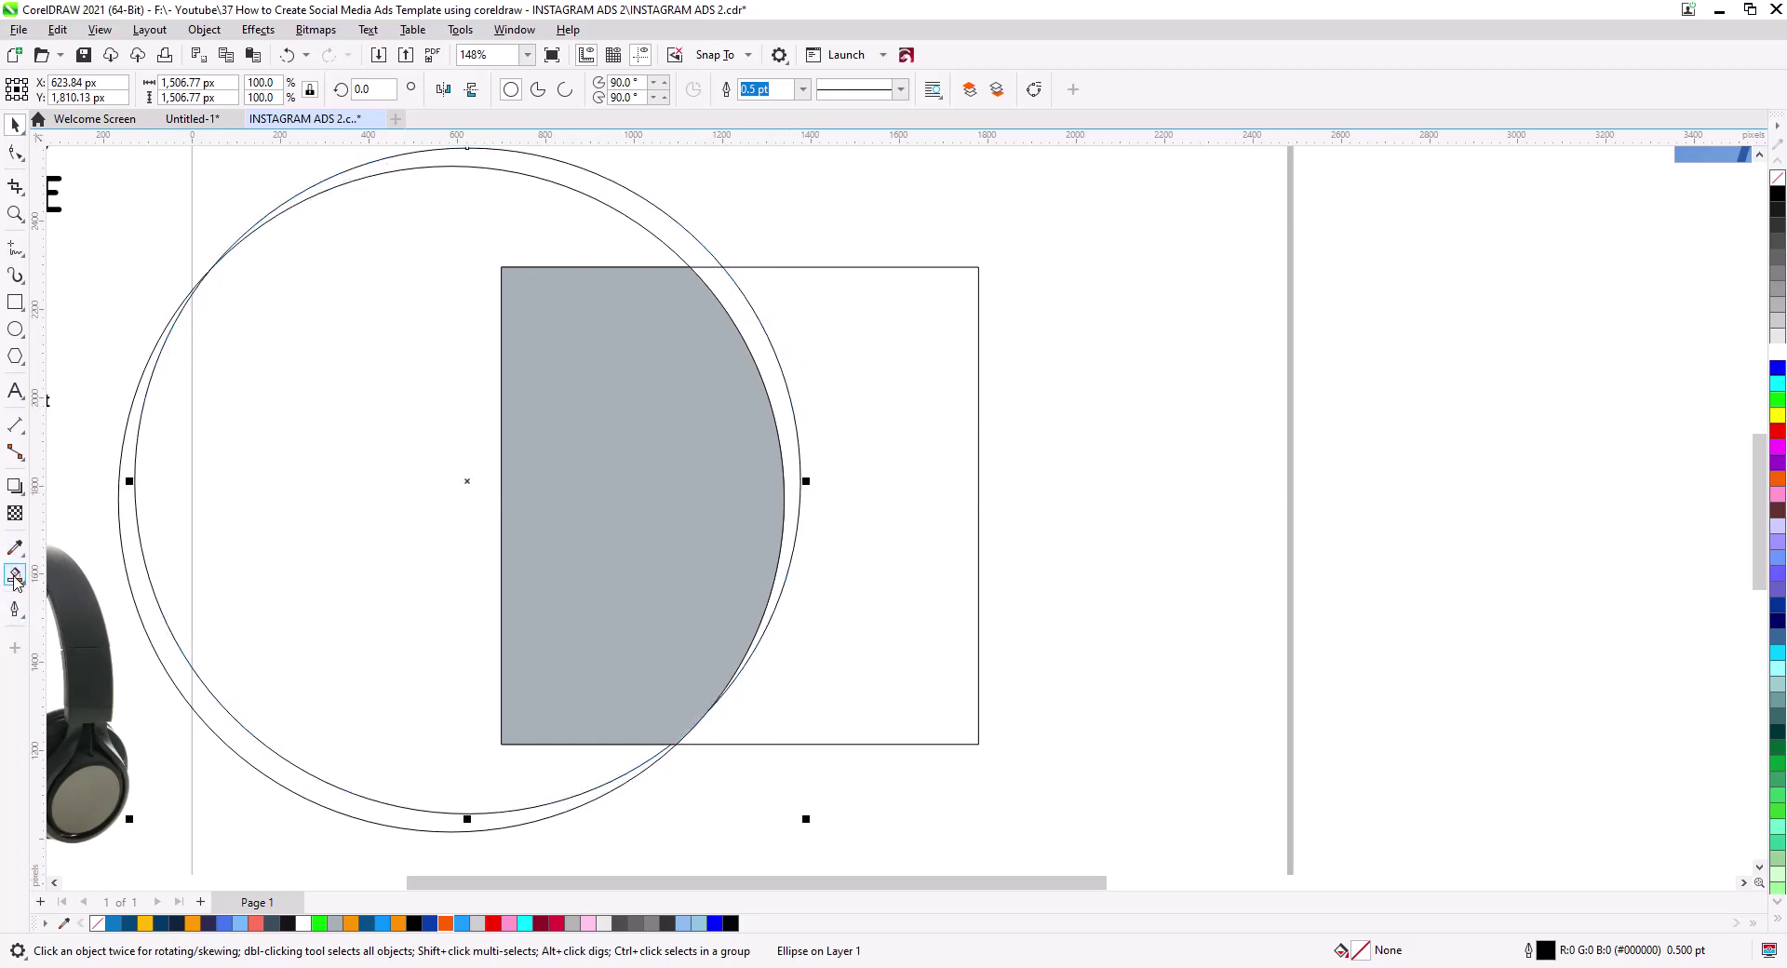
- Smart Fill the thin crescent beside the grey shape with teal #3083A6
click(16, 581)
click(60, 598)
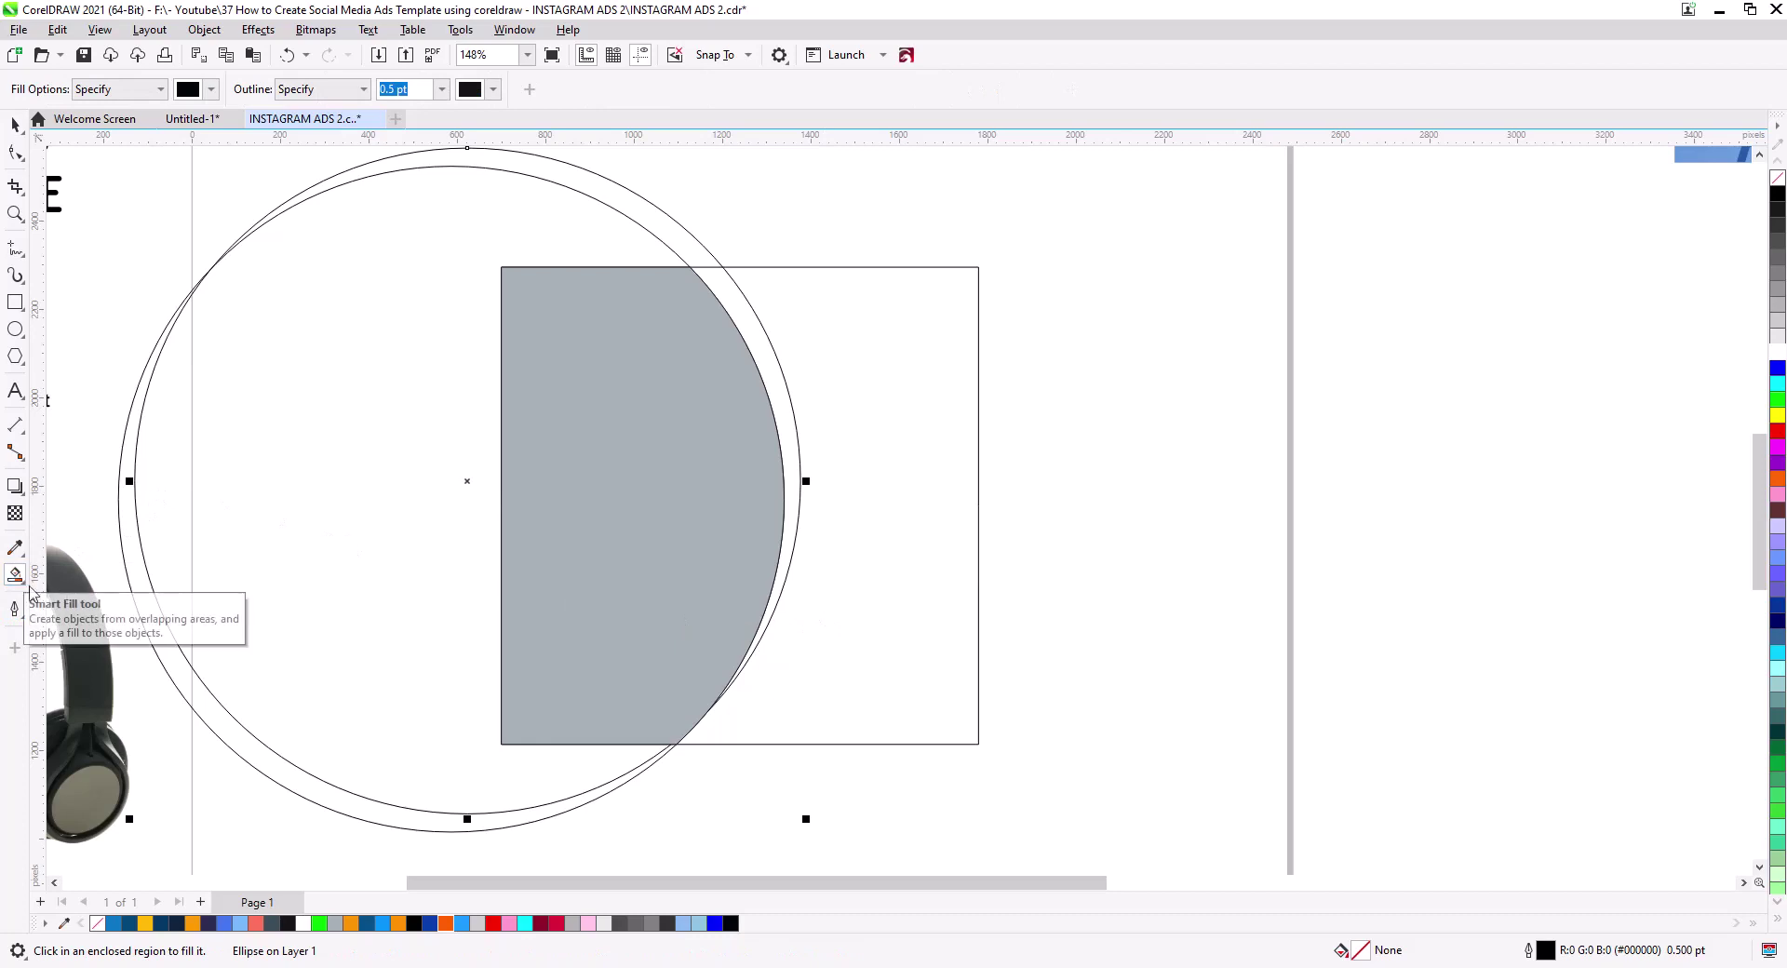
click(211, 88)
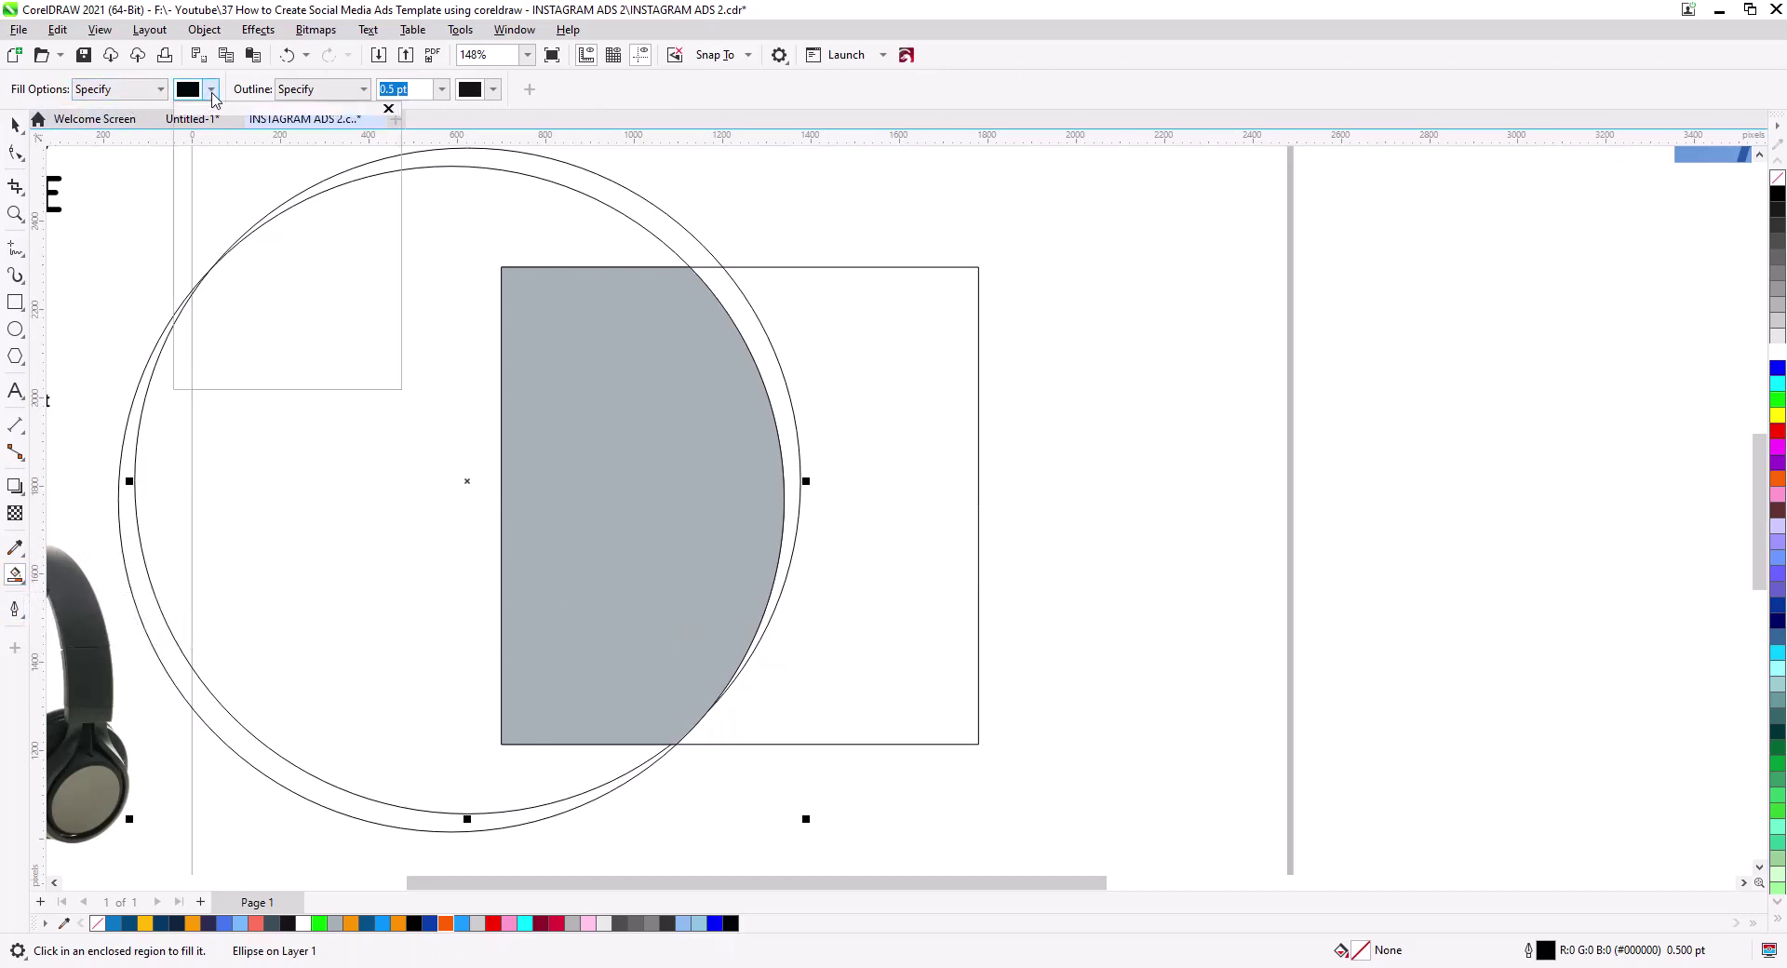
click(274, 217)
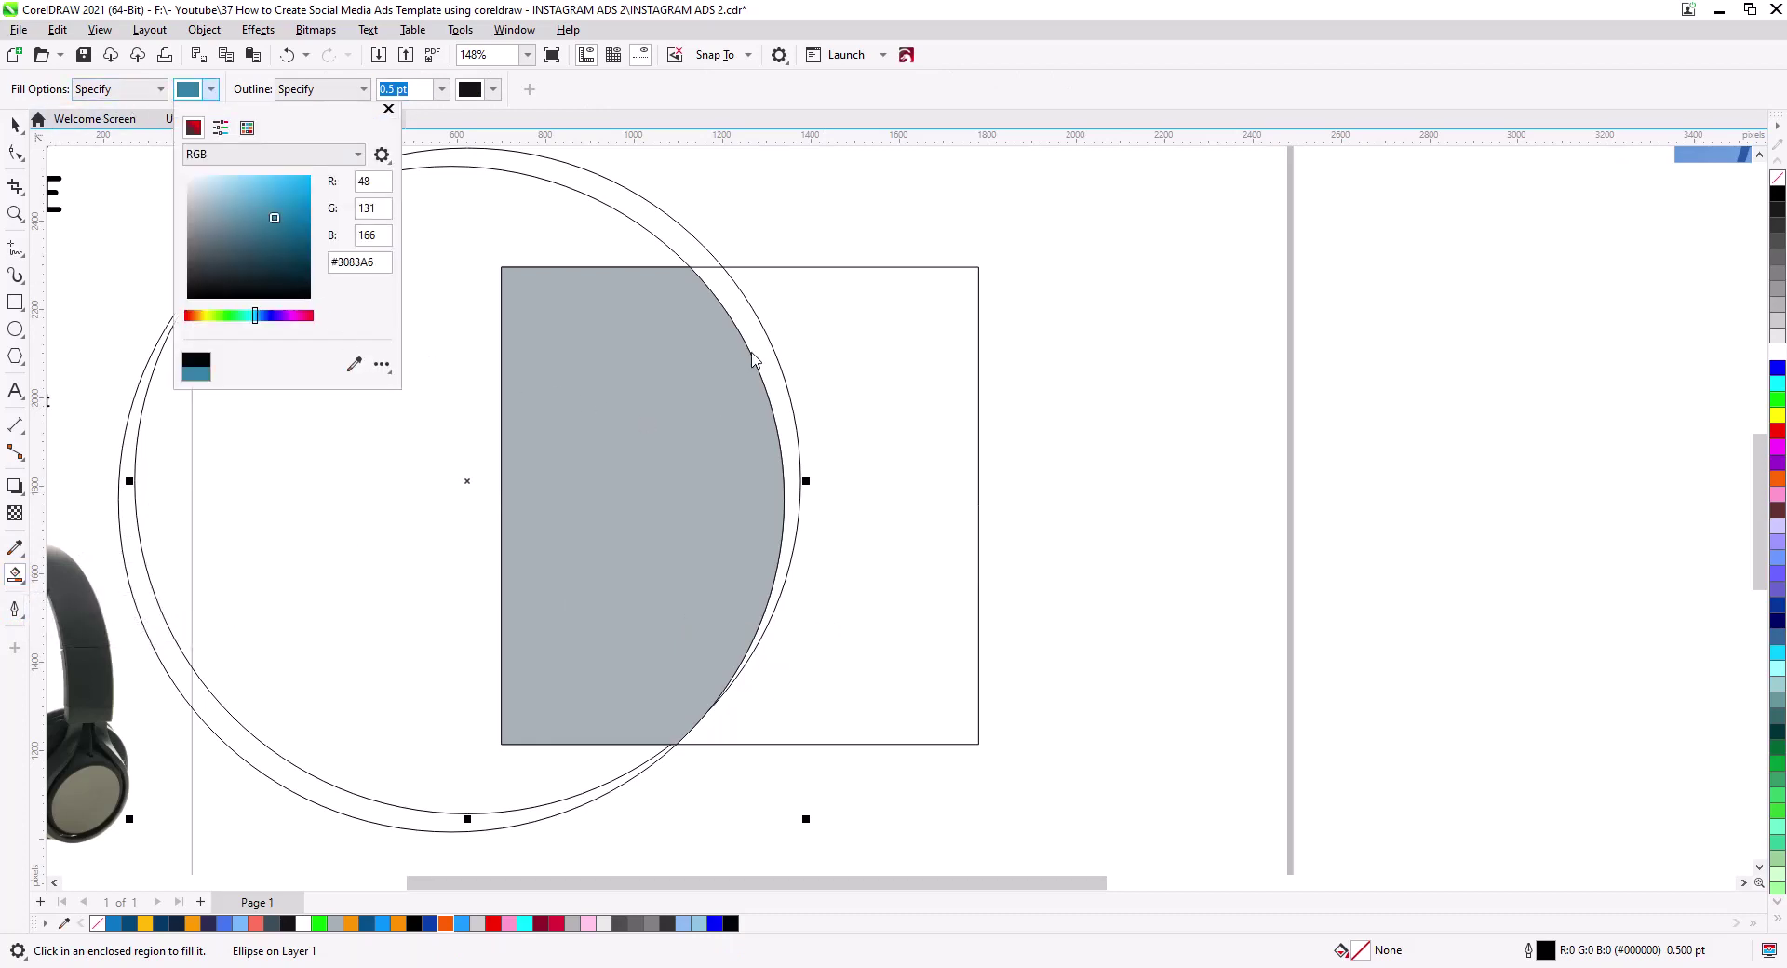
click(764, 355)
click(762, 358)
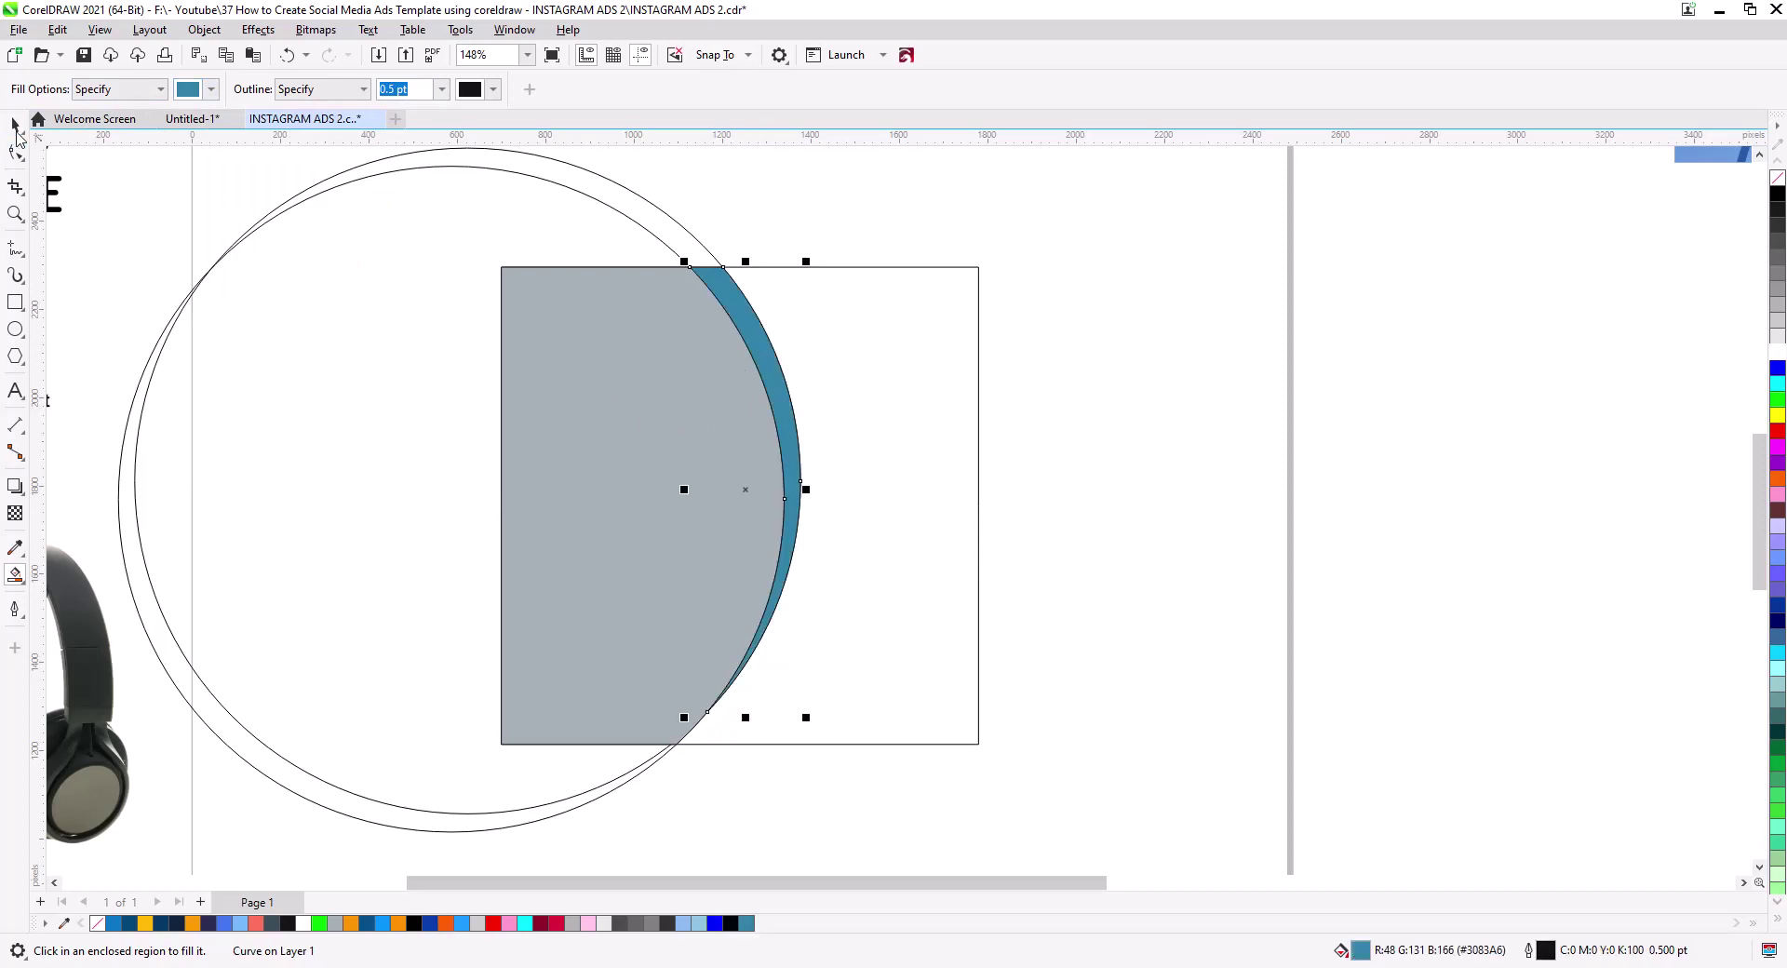
- Move the outer circle up and right over the square, then delete the teal crescent
click(15, 124)
click(287, 263)
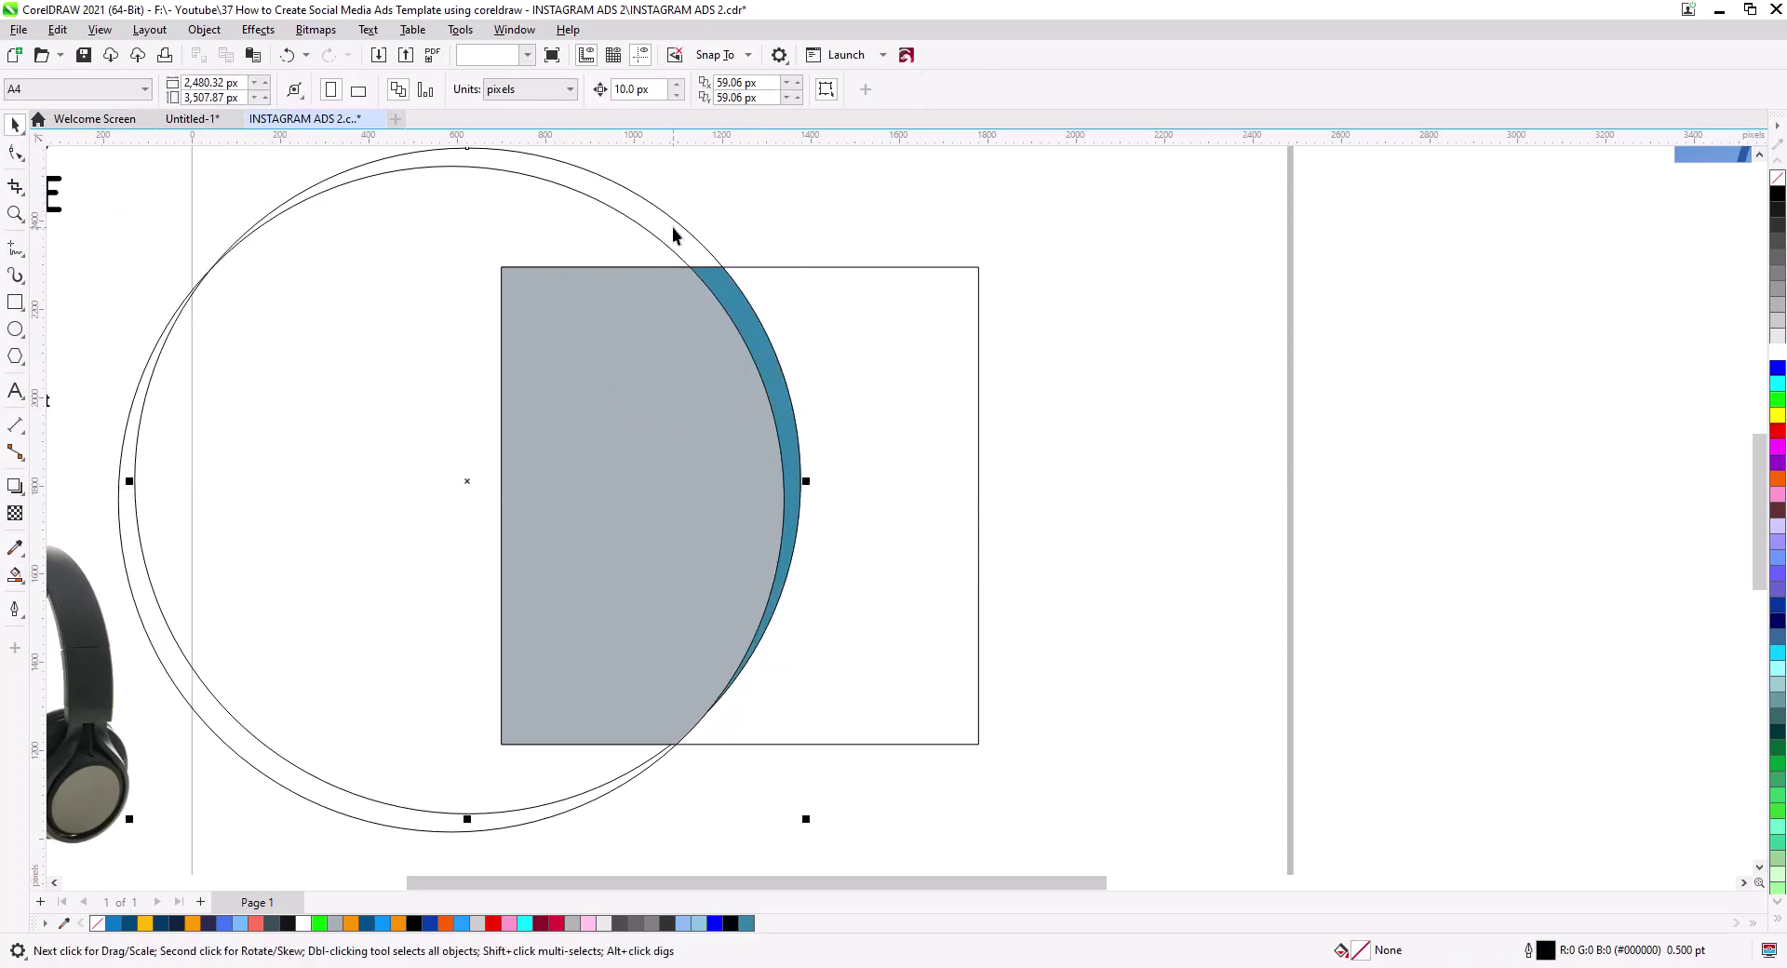
drag(679, 231, 1010, 200)
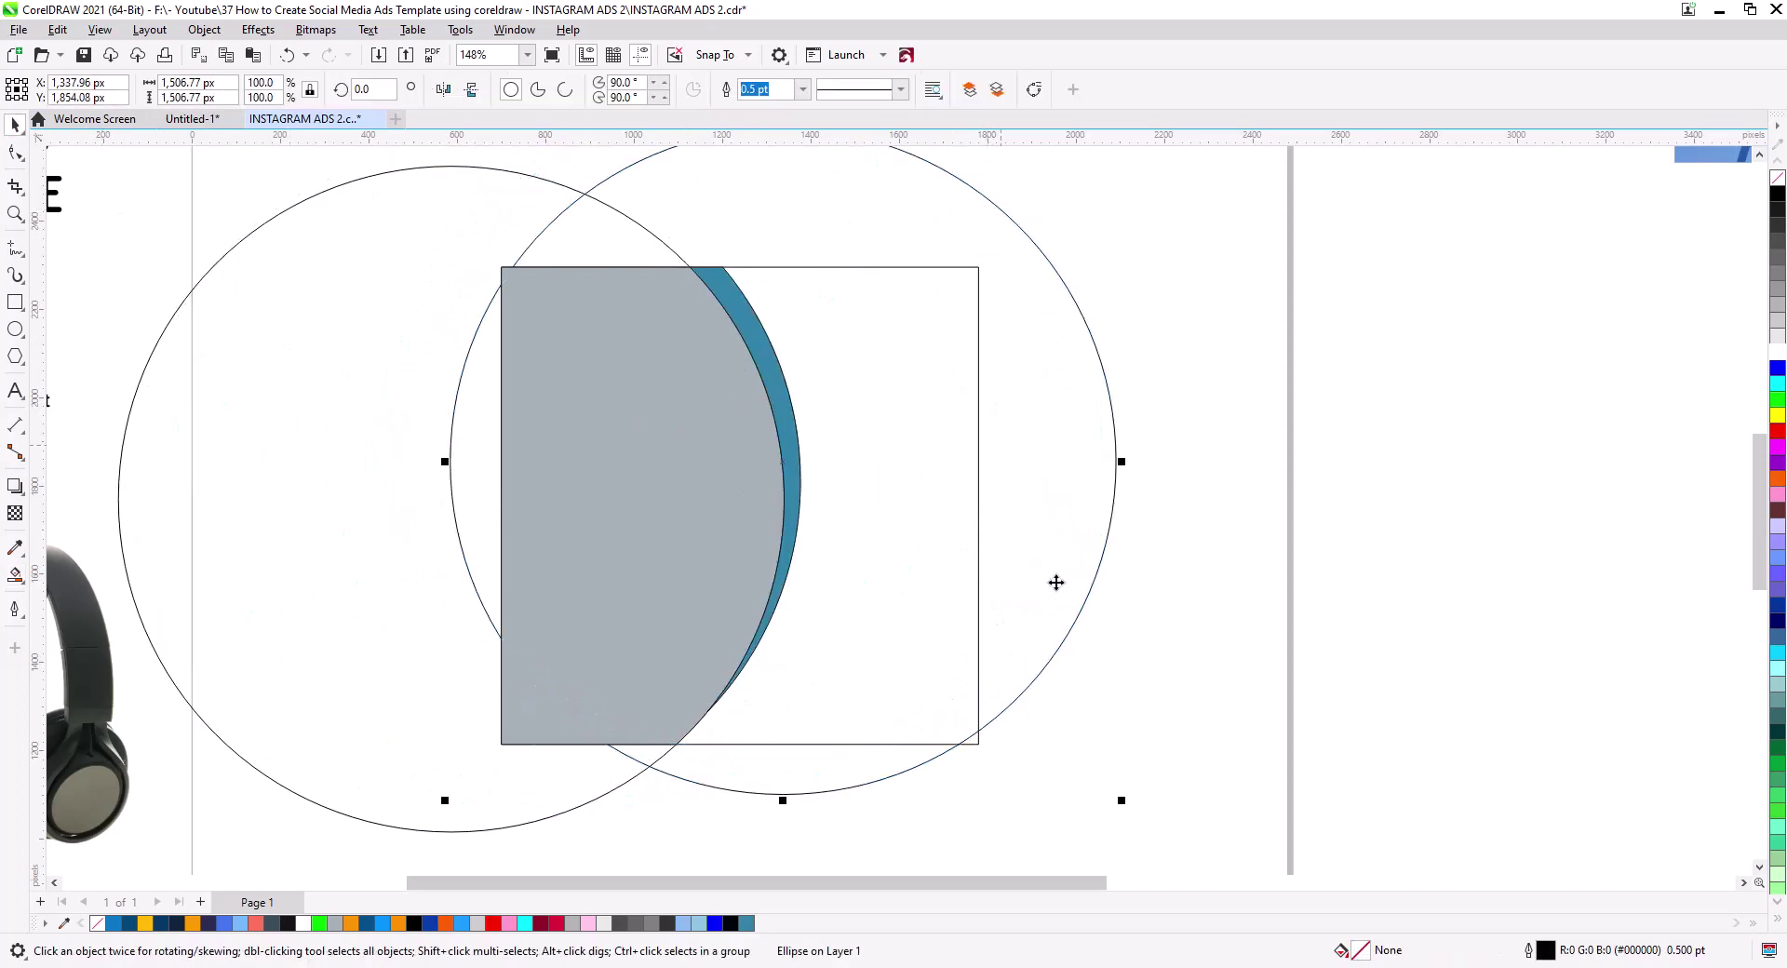
drag(1056, 582, 993, 372)
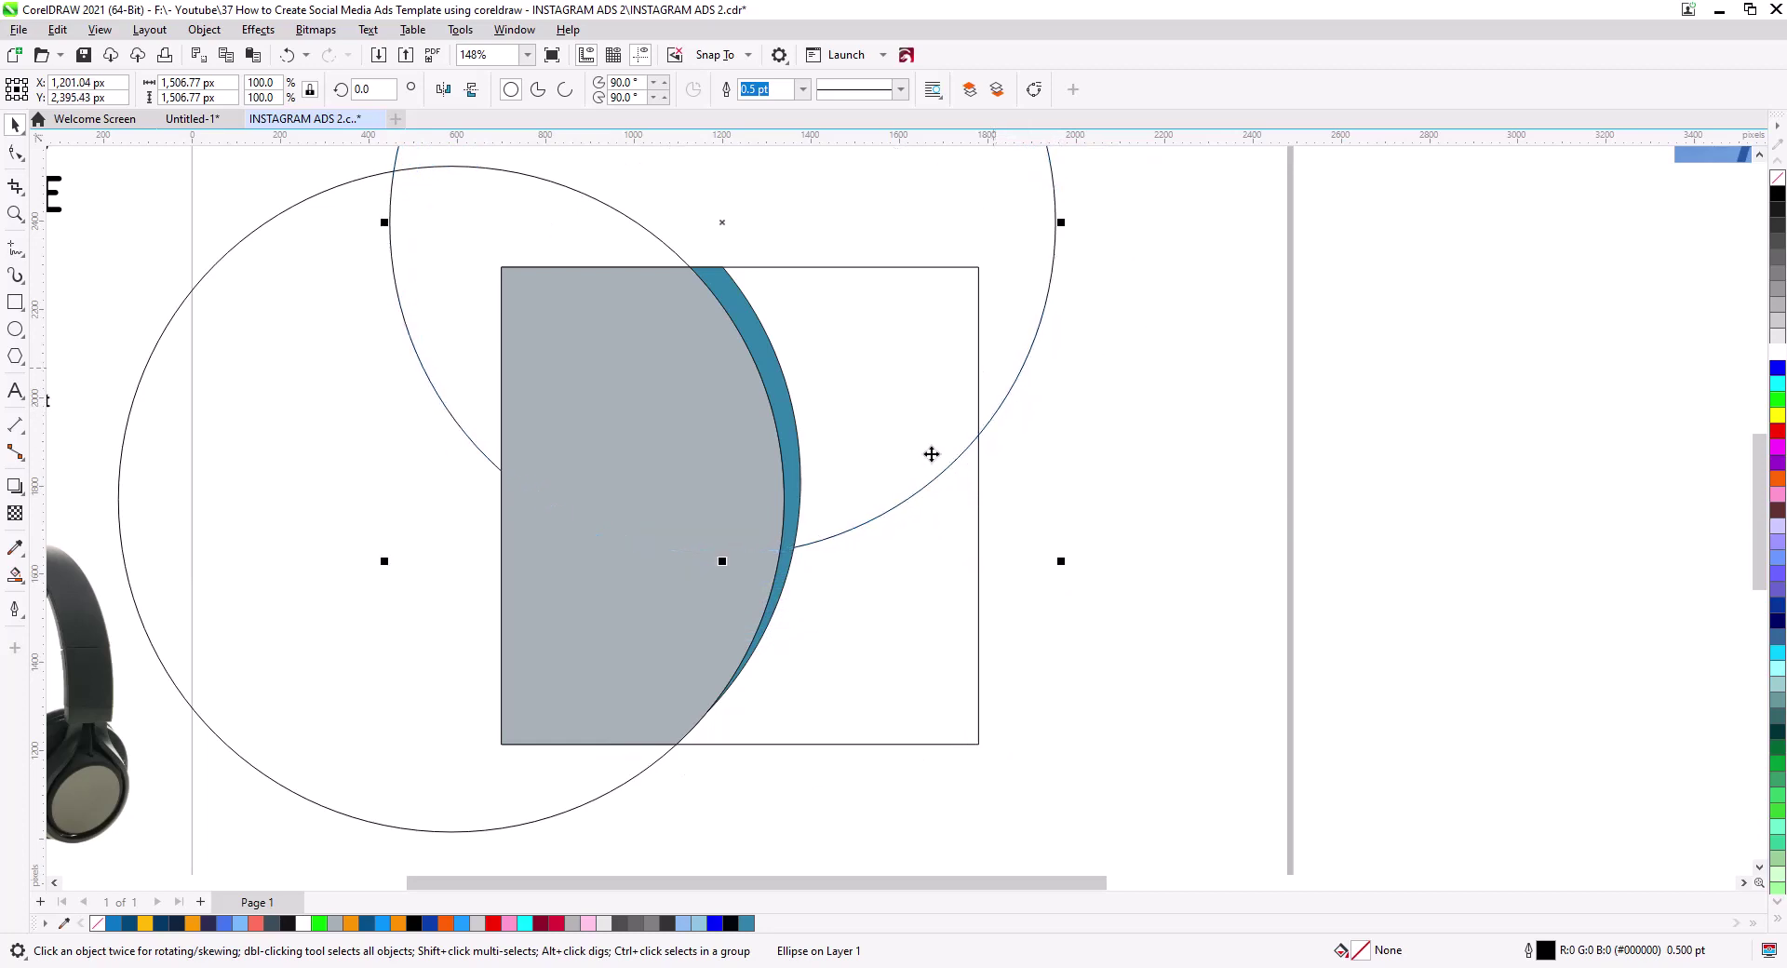
click(795, 486)
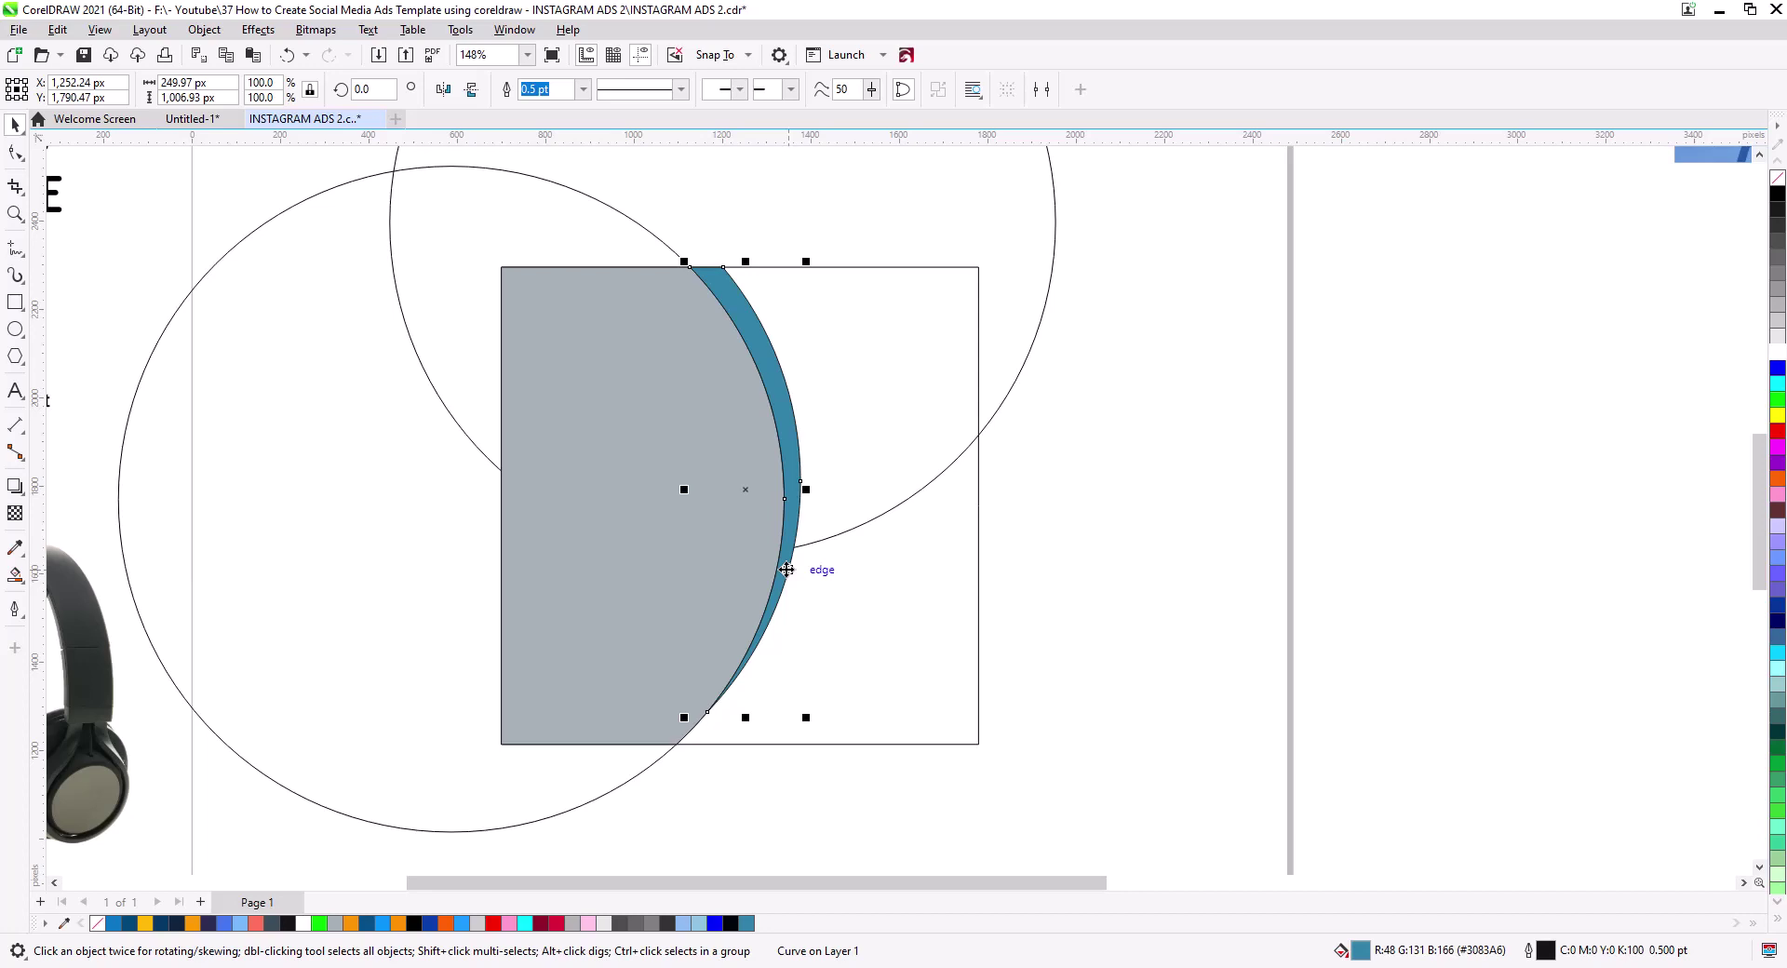
key(Delete)
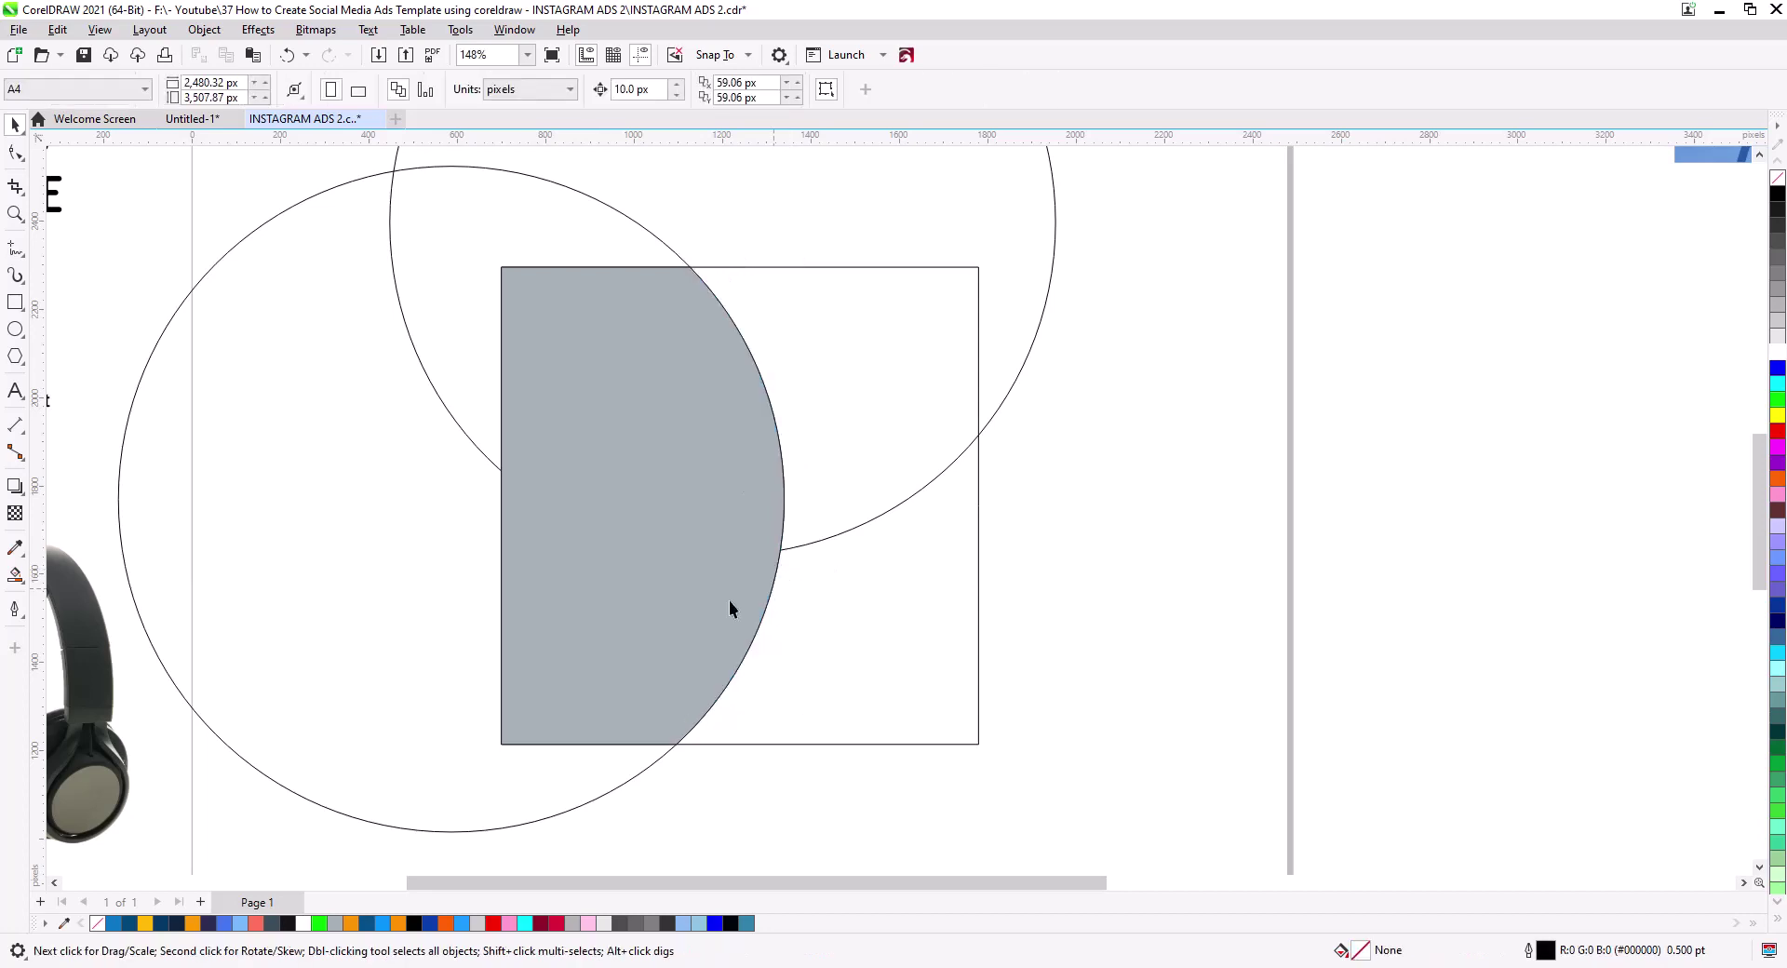
- Smart Fill the square's lower-right region blue and switch the fill colour to dark slate #567380
click(15, 574)
click(865, 641)
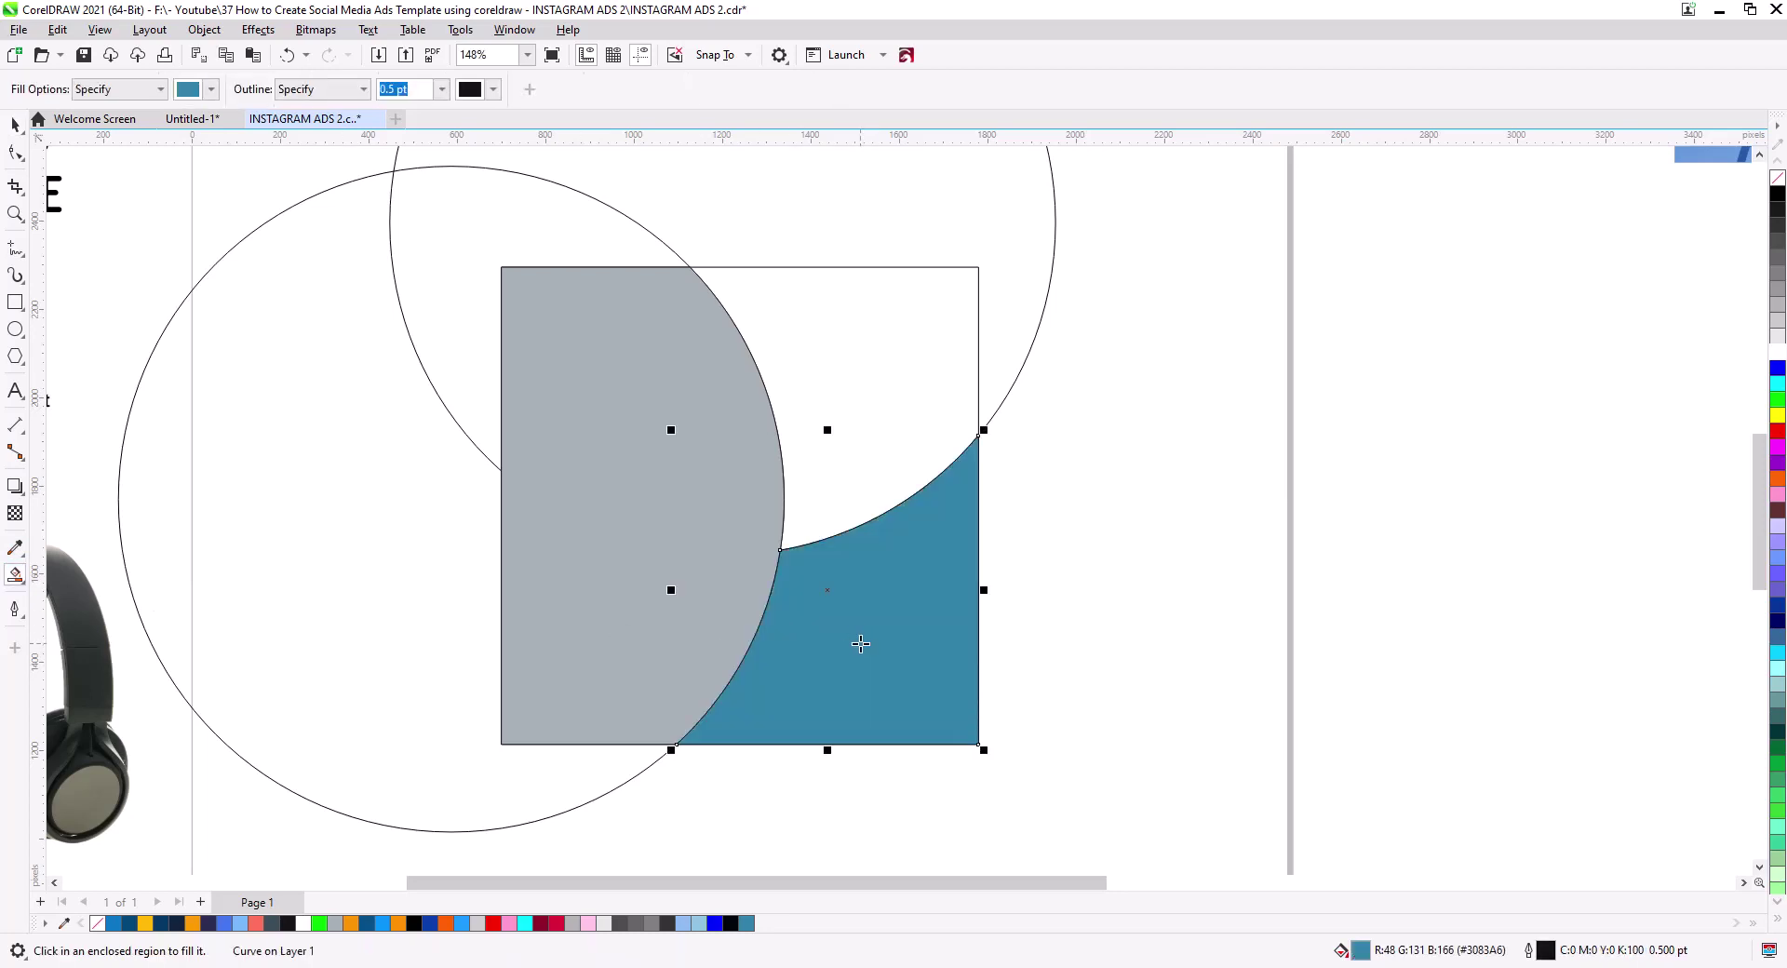
key(ctrl+v)
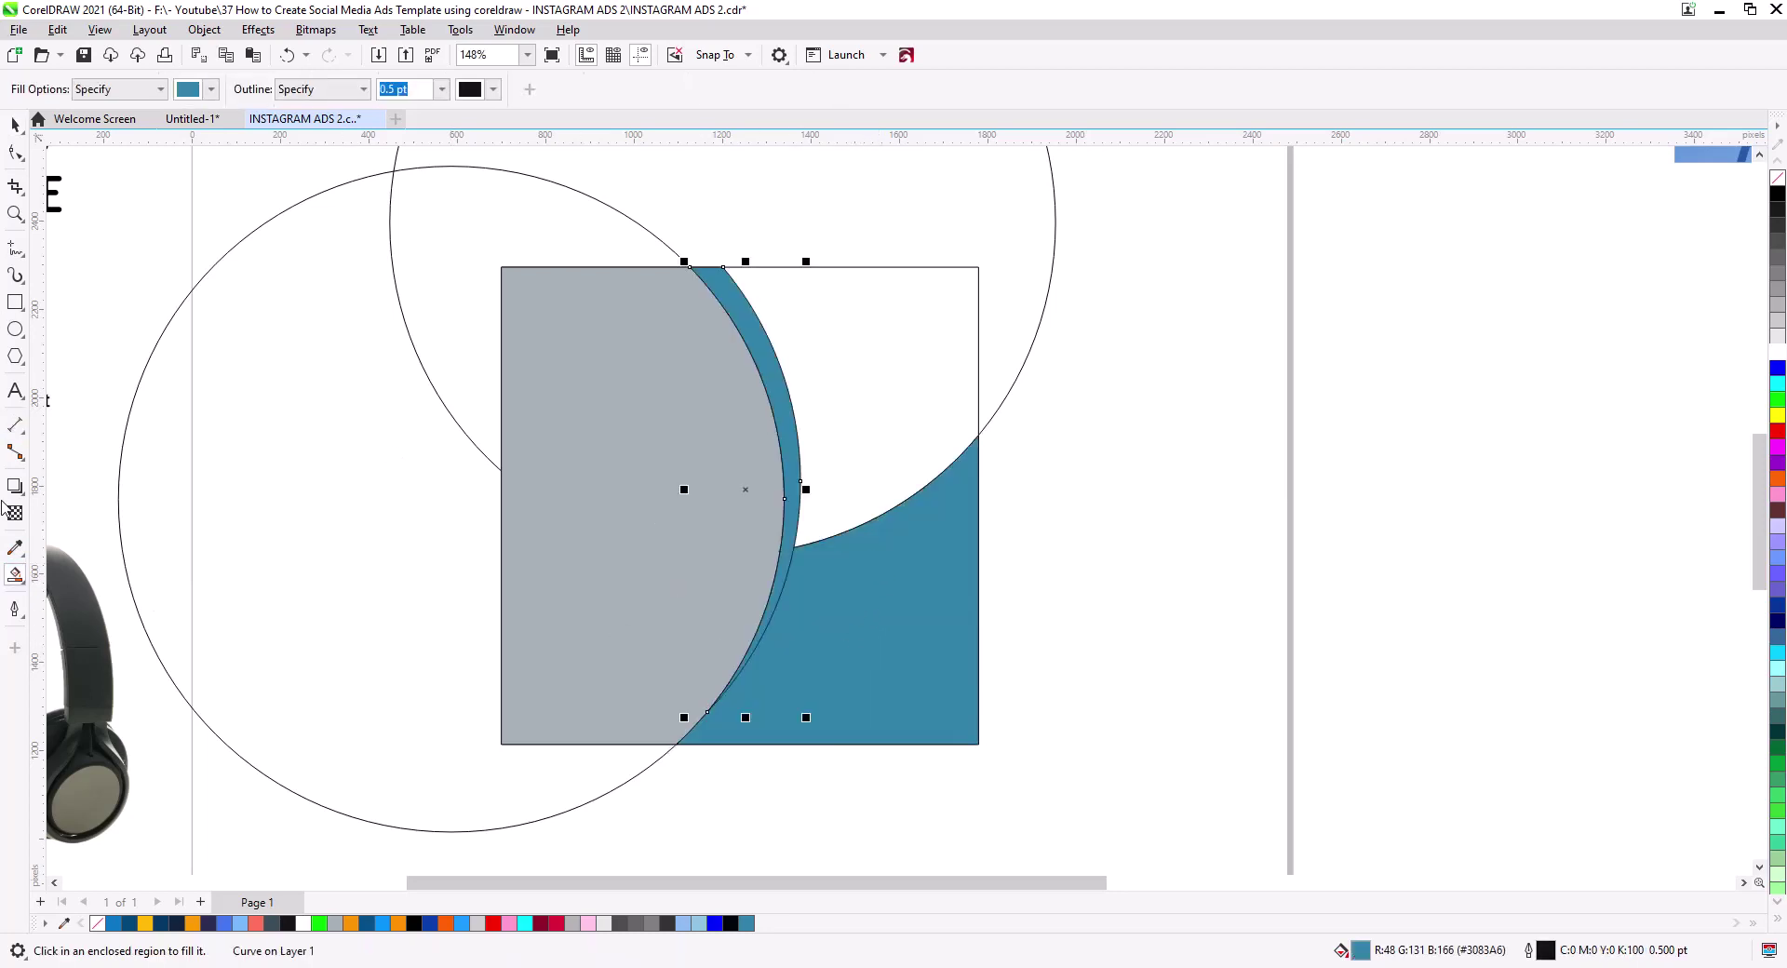
click(211, 88)
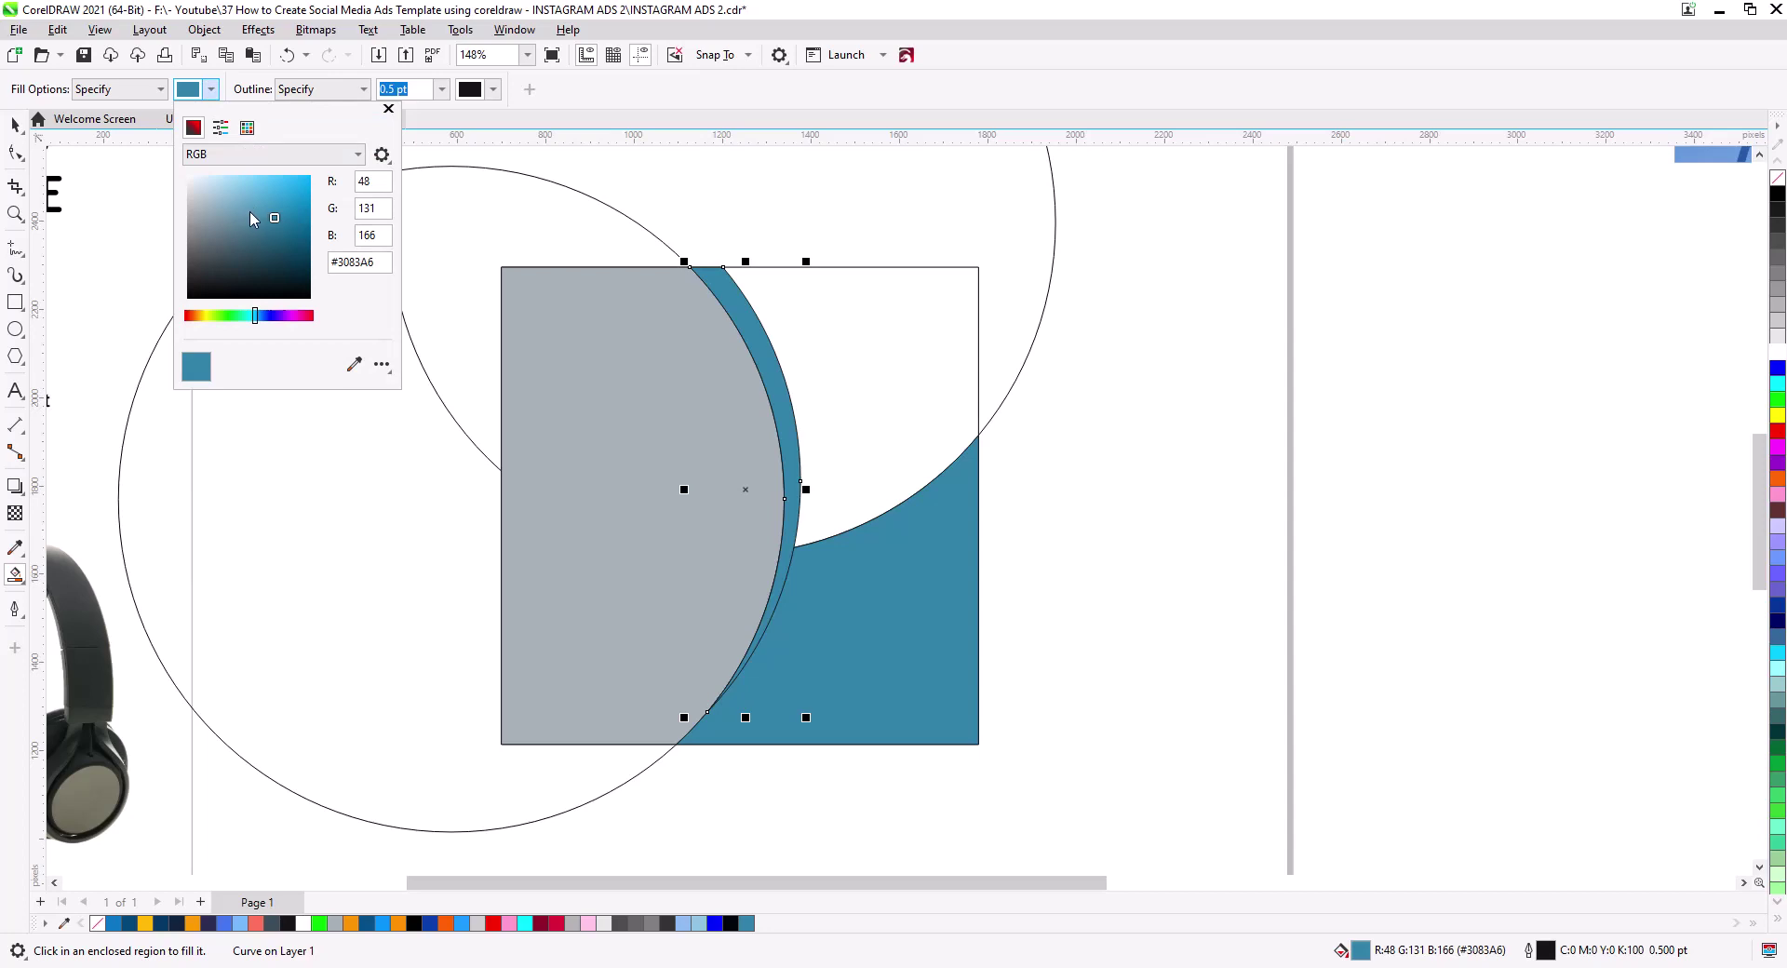
drag(249, 211, 223, 240)
click(900, 401)
key(ctrl+z)
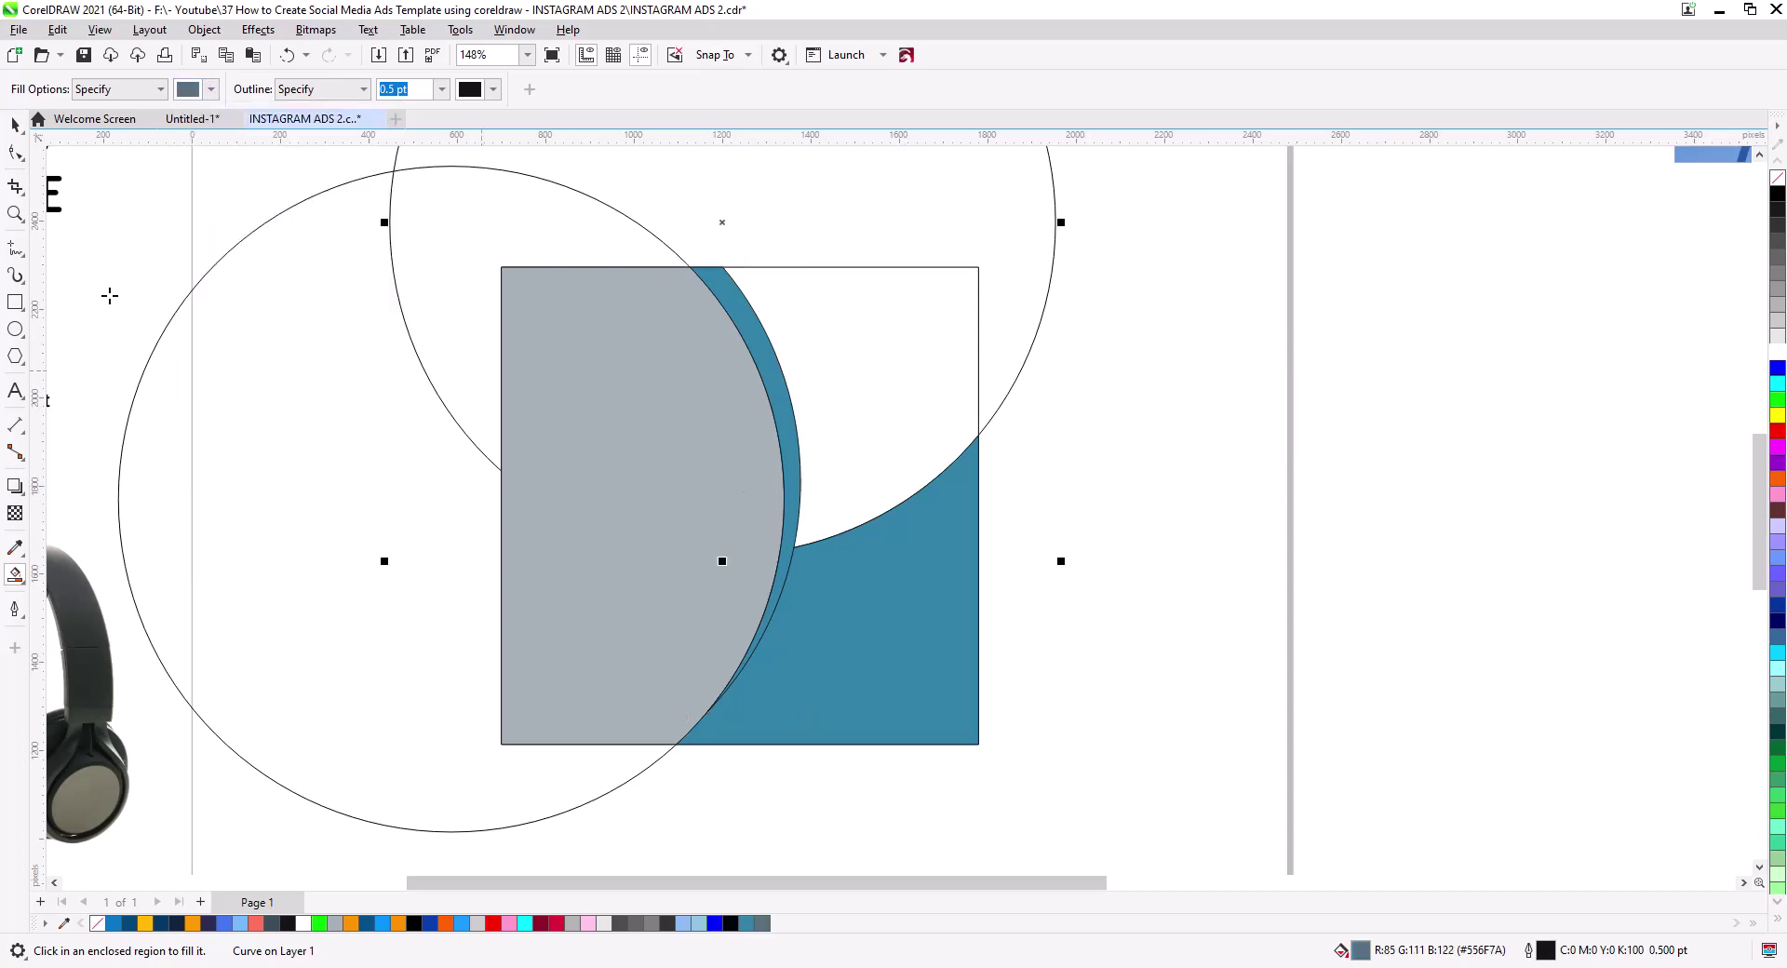
- Select and delete the extra lower-right blue region
click(15, 126)
click(917, 679)
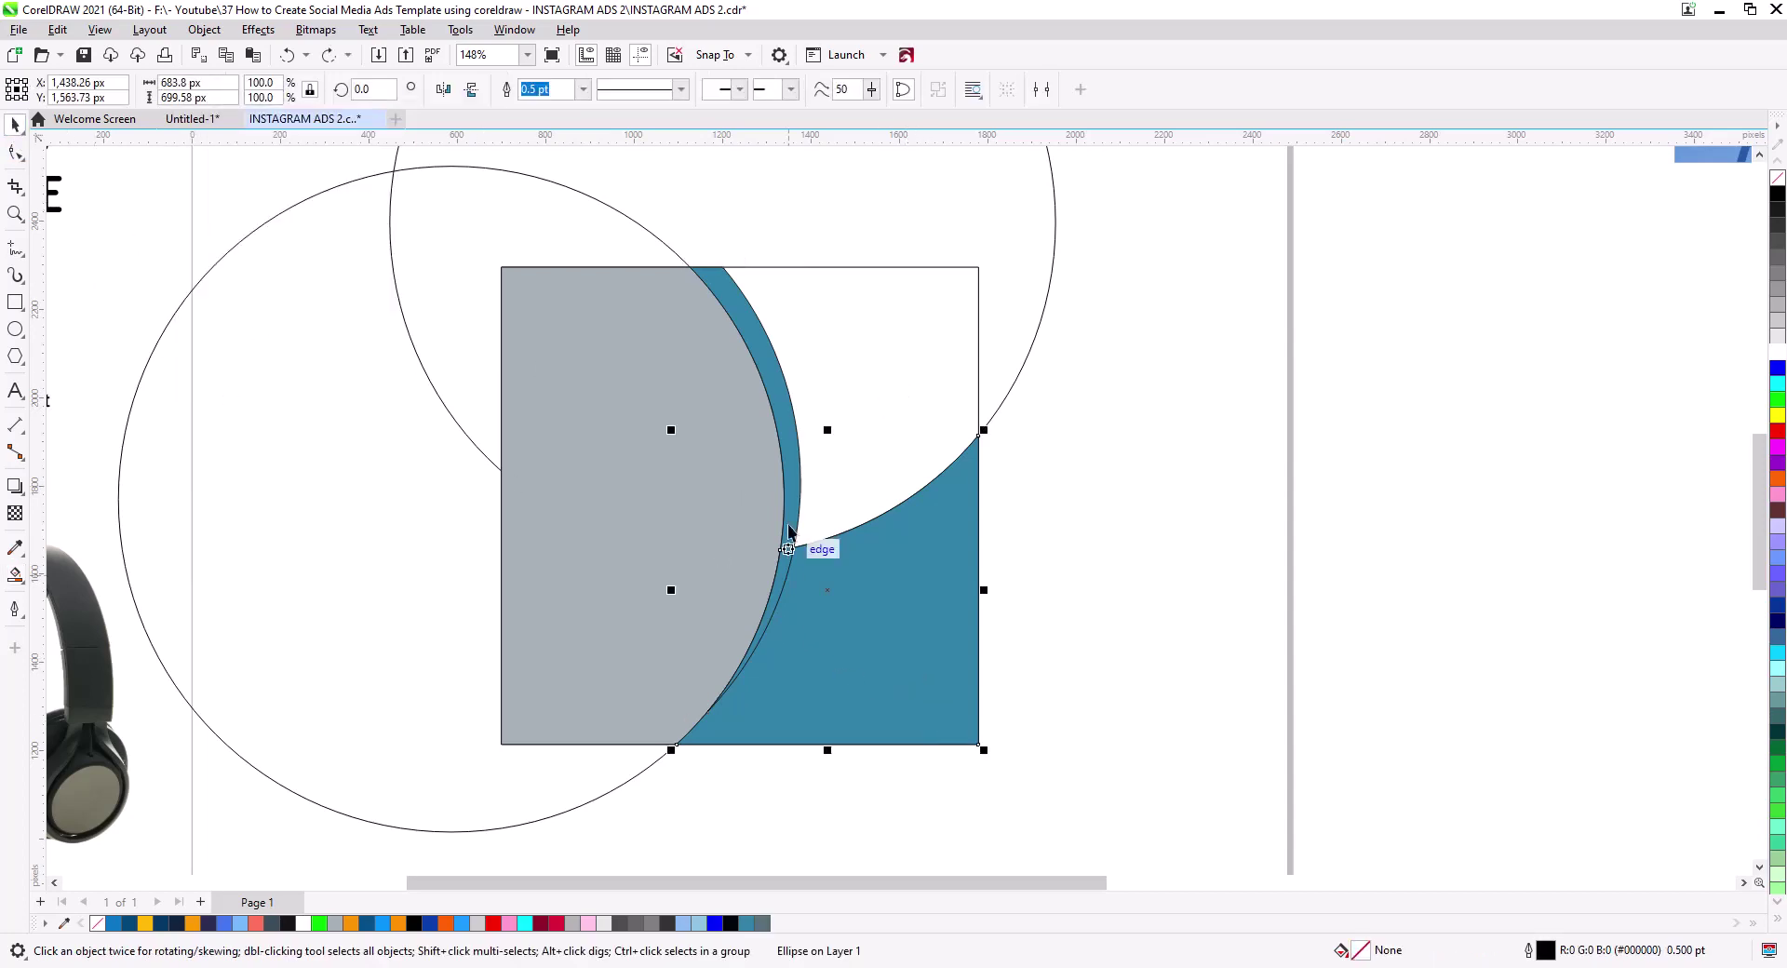
shift+click(795, 558)
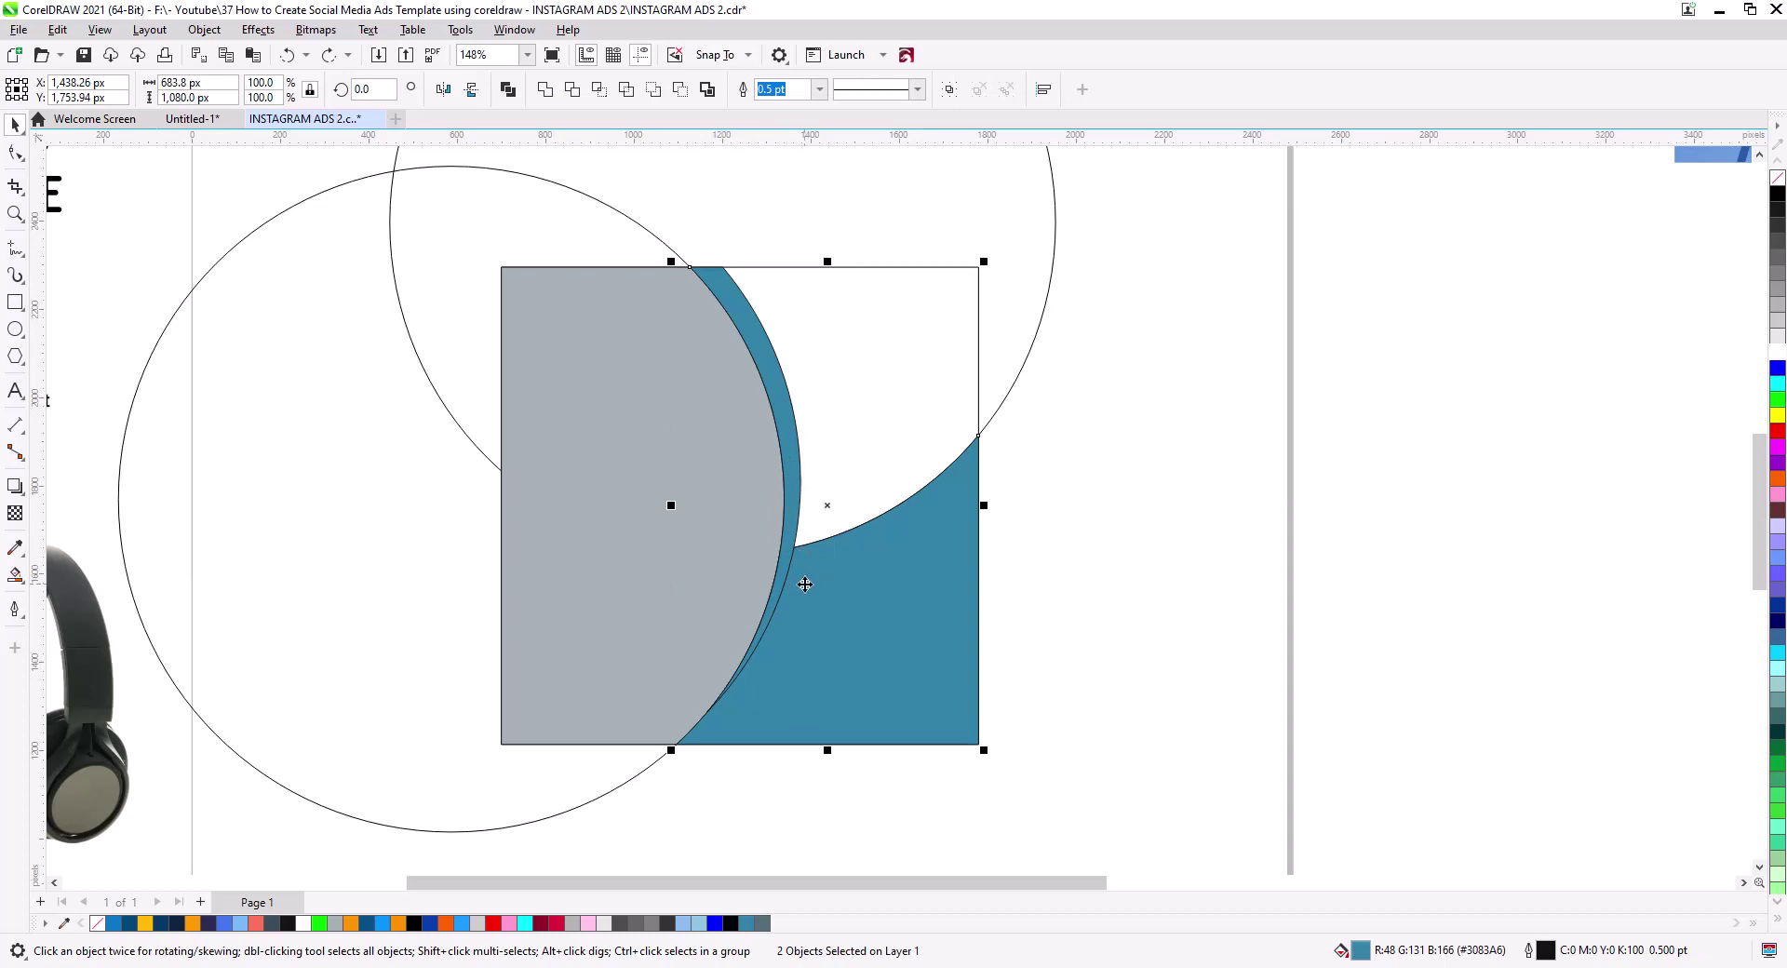
click(1052, 622)
click(929, 662)
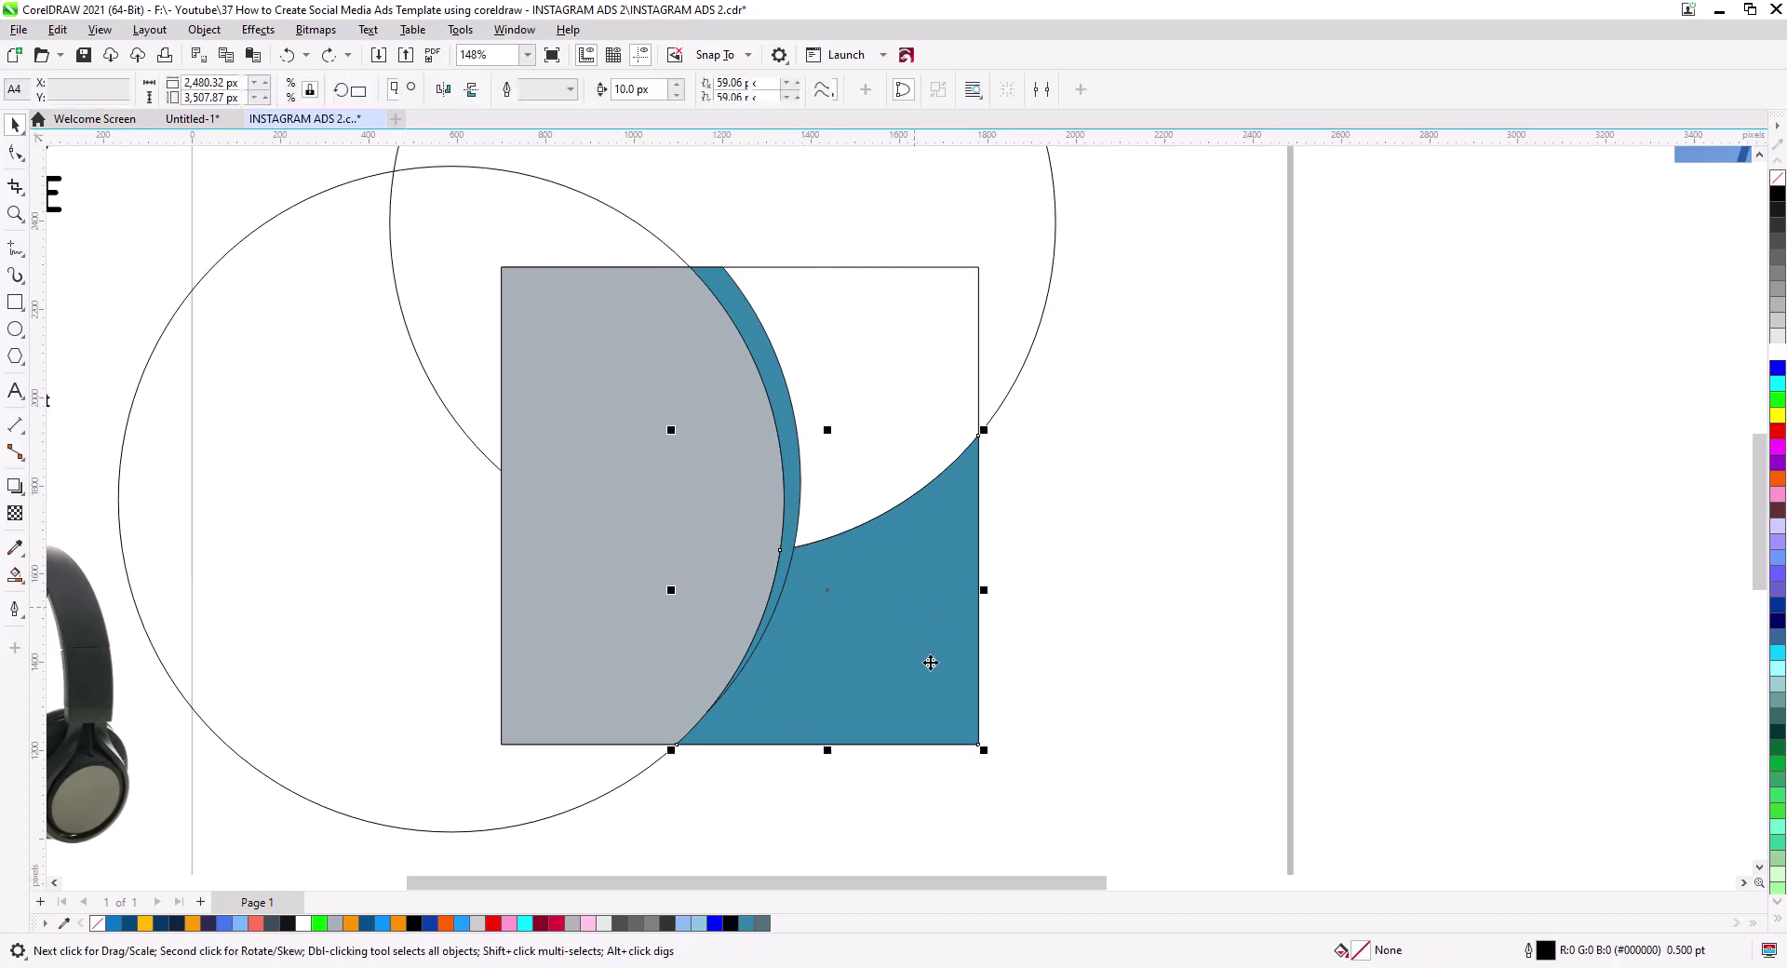
key(Delete)
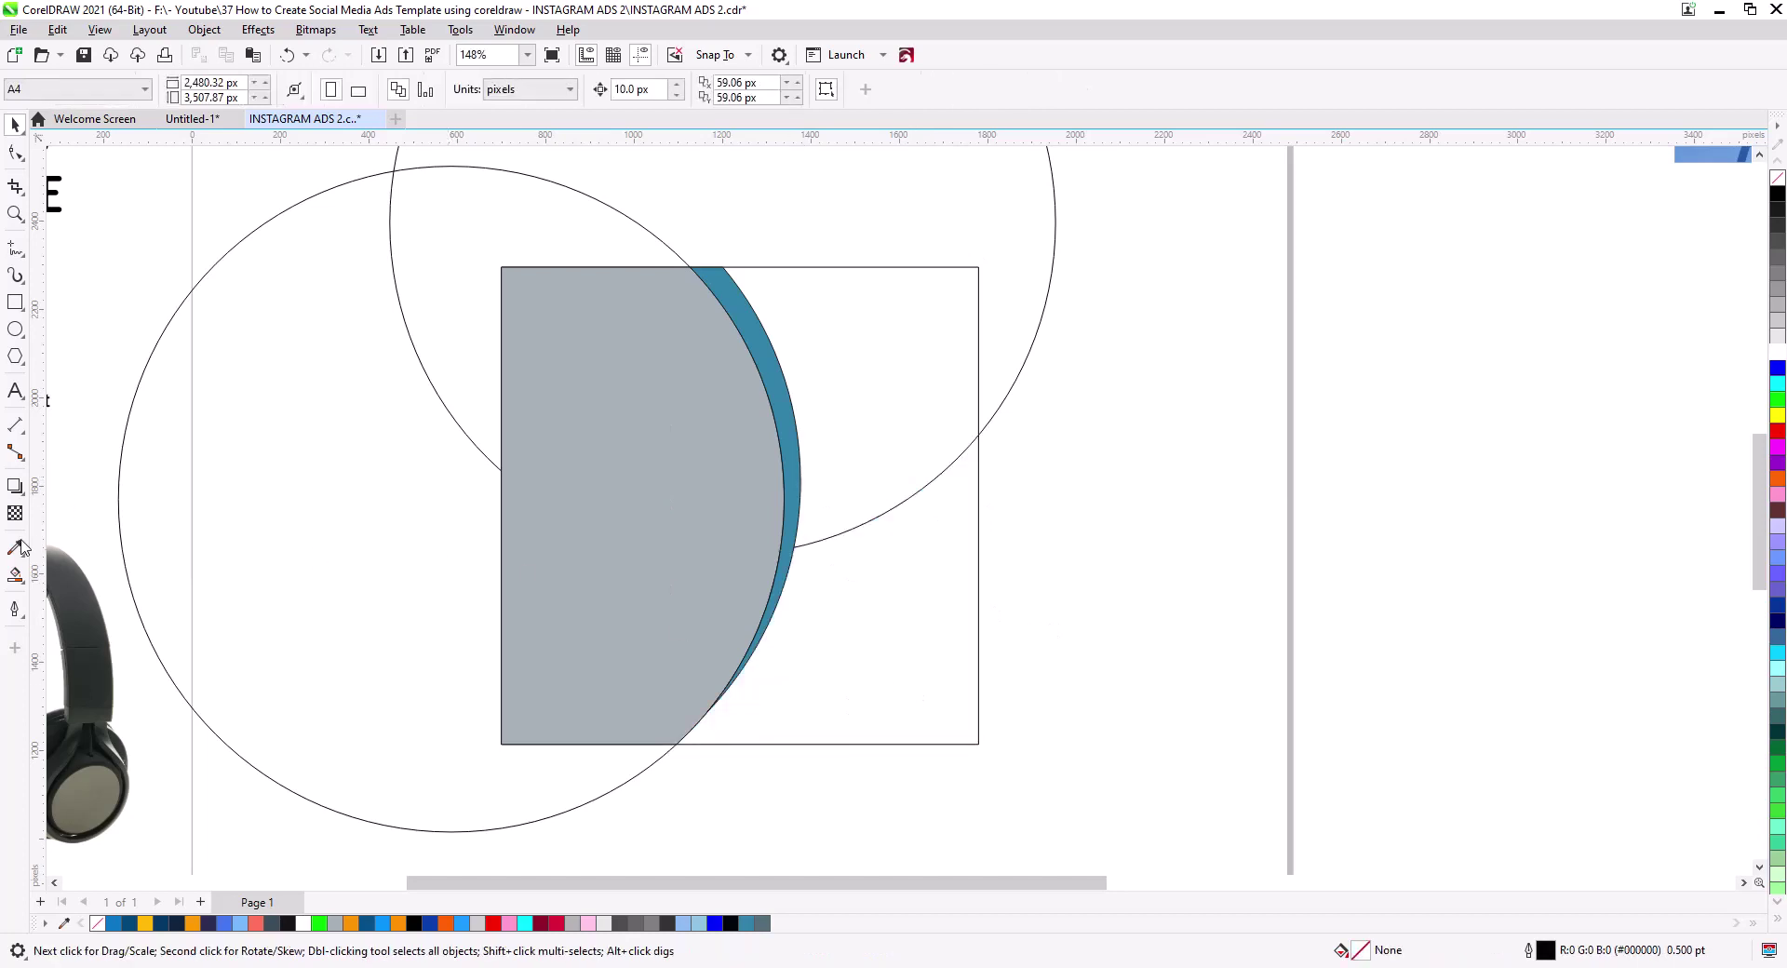
- Fill the upper-right region dark slate, delete the upper circle outline, and select both blue shapes
click(15, 575)
click(851, 419)
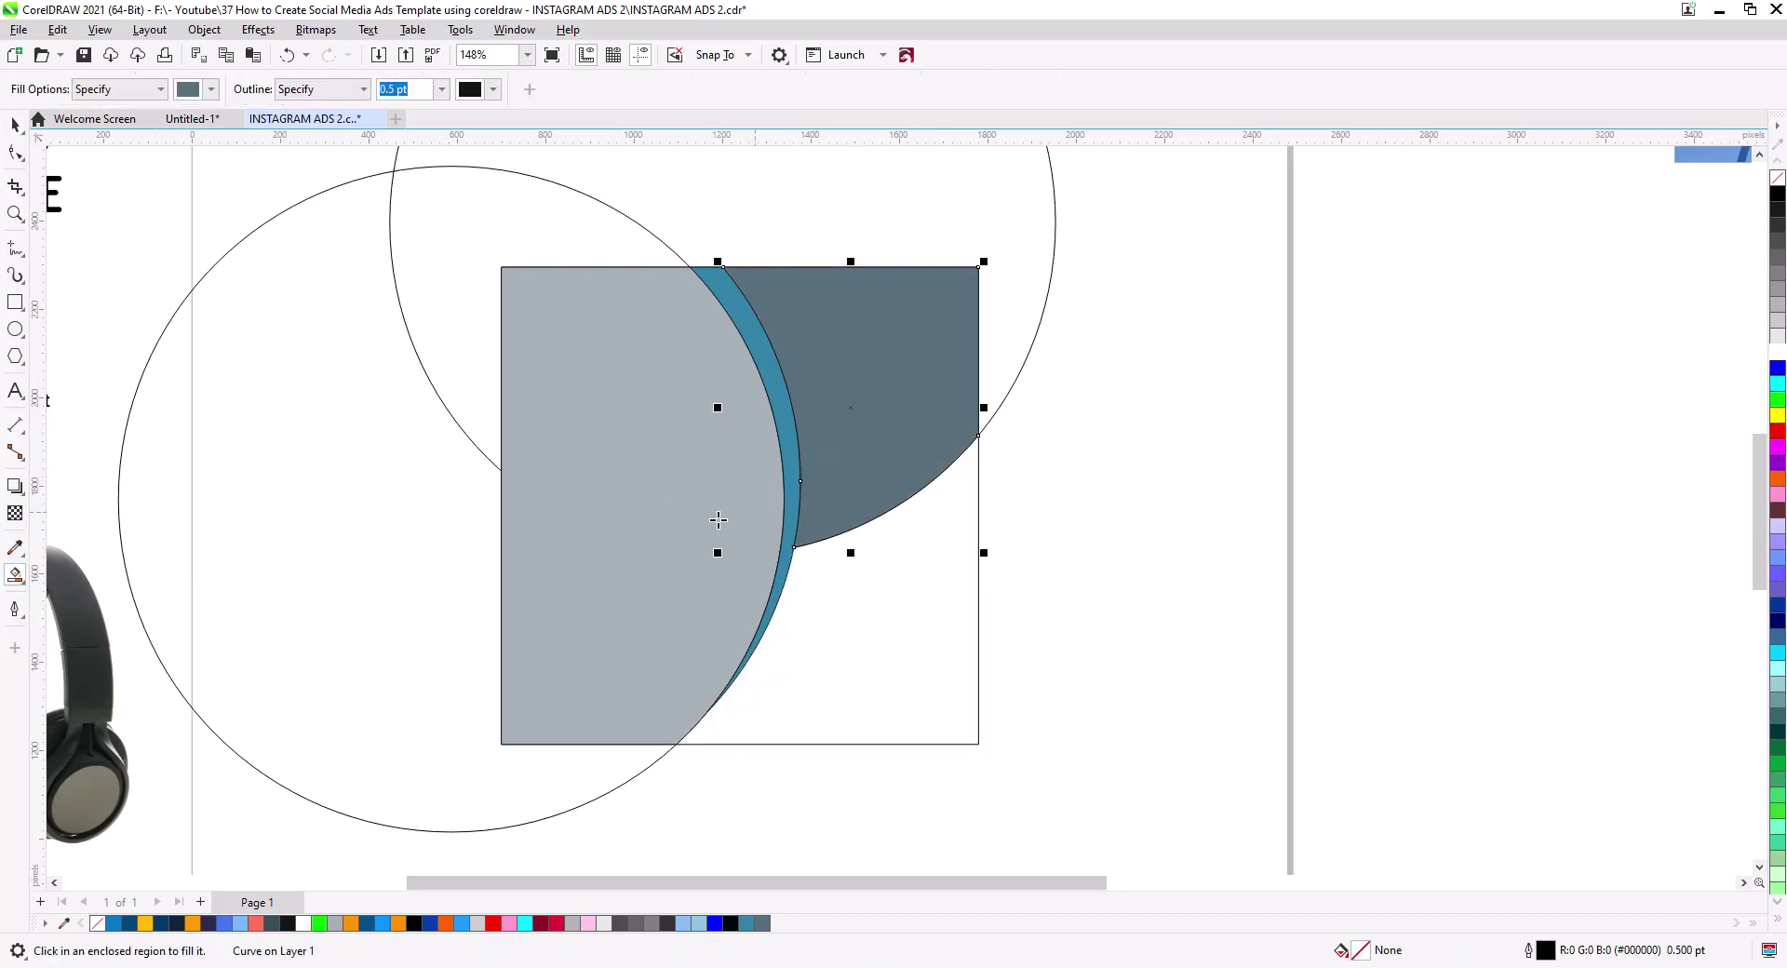
click(15, 123)
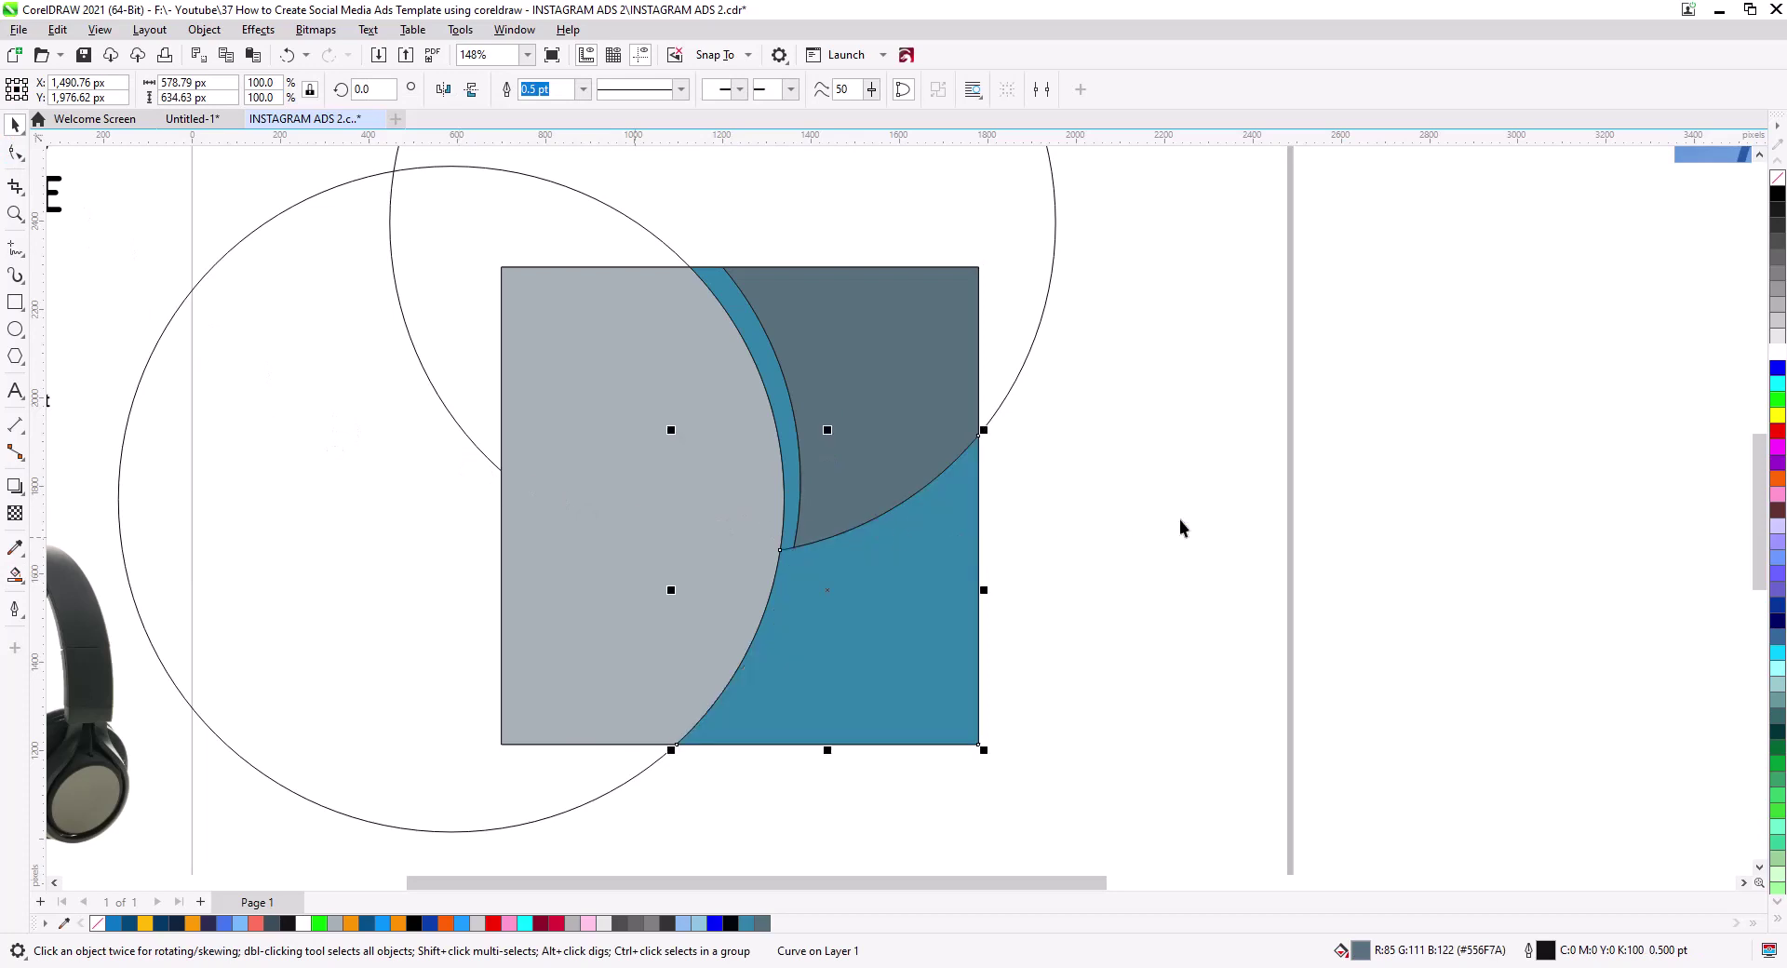
click(1180, 519)
click(1031, 354)
key(Delete)
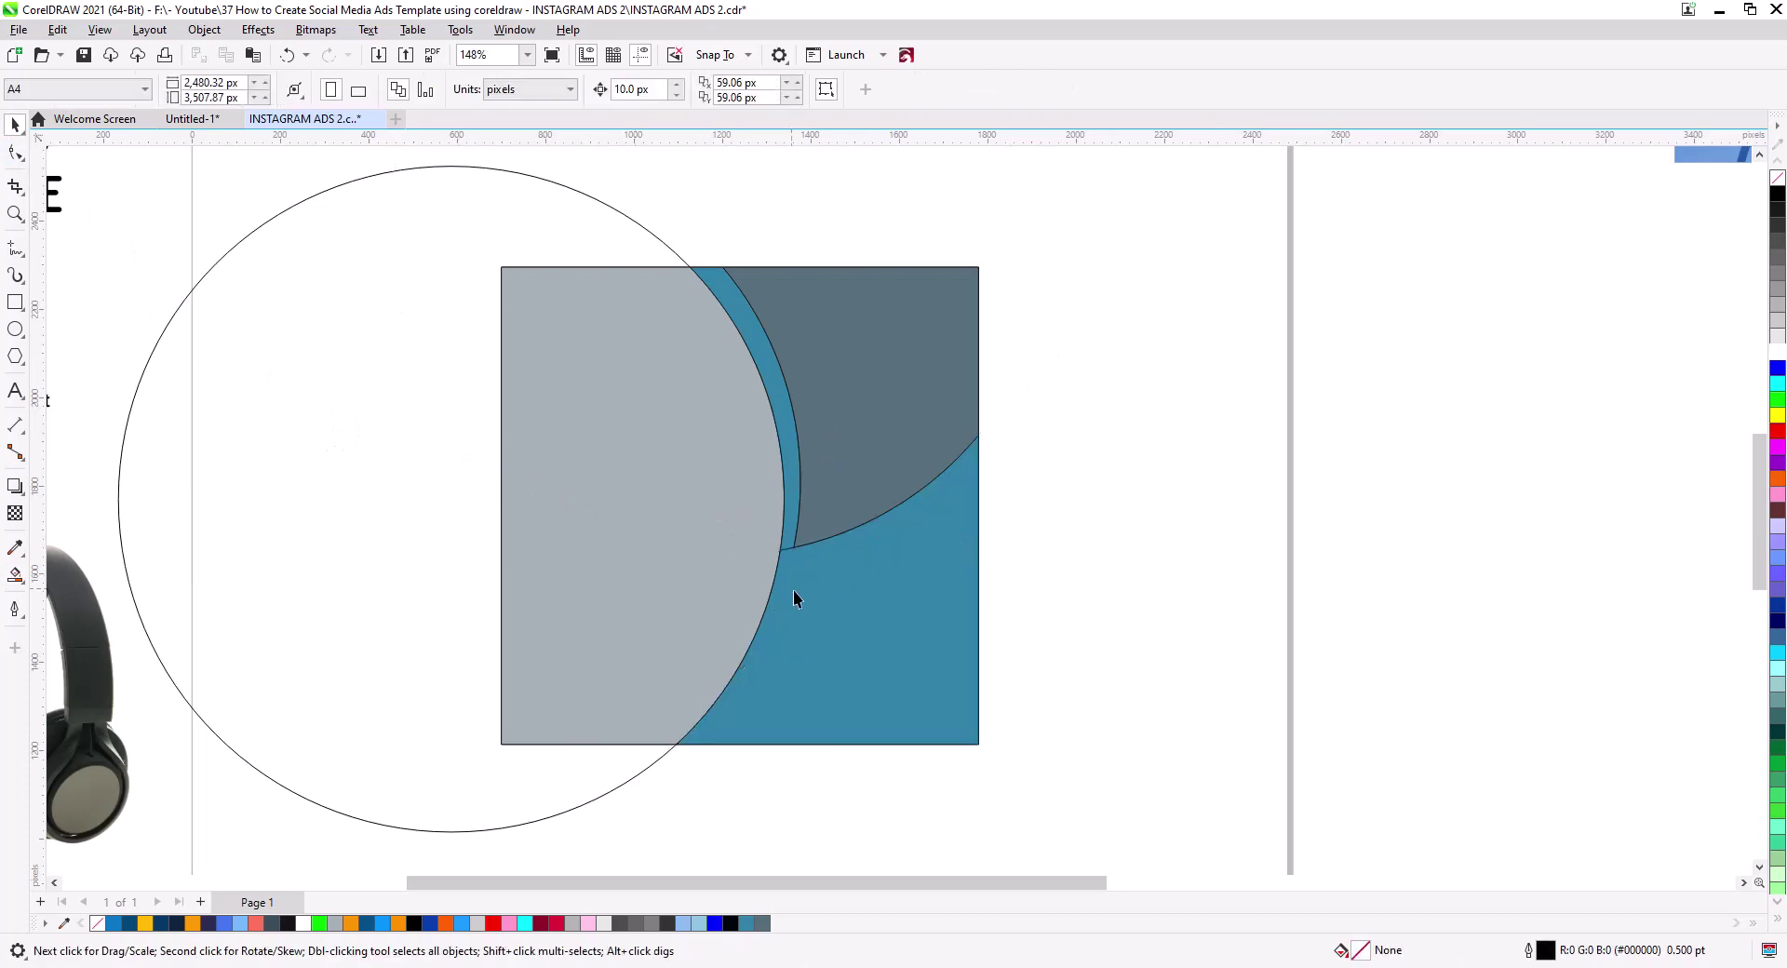
click(802, 605)
shift+click(800, 518)
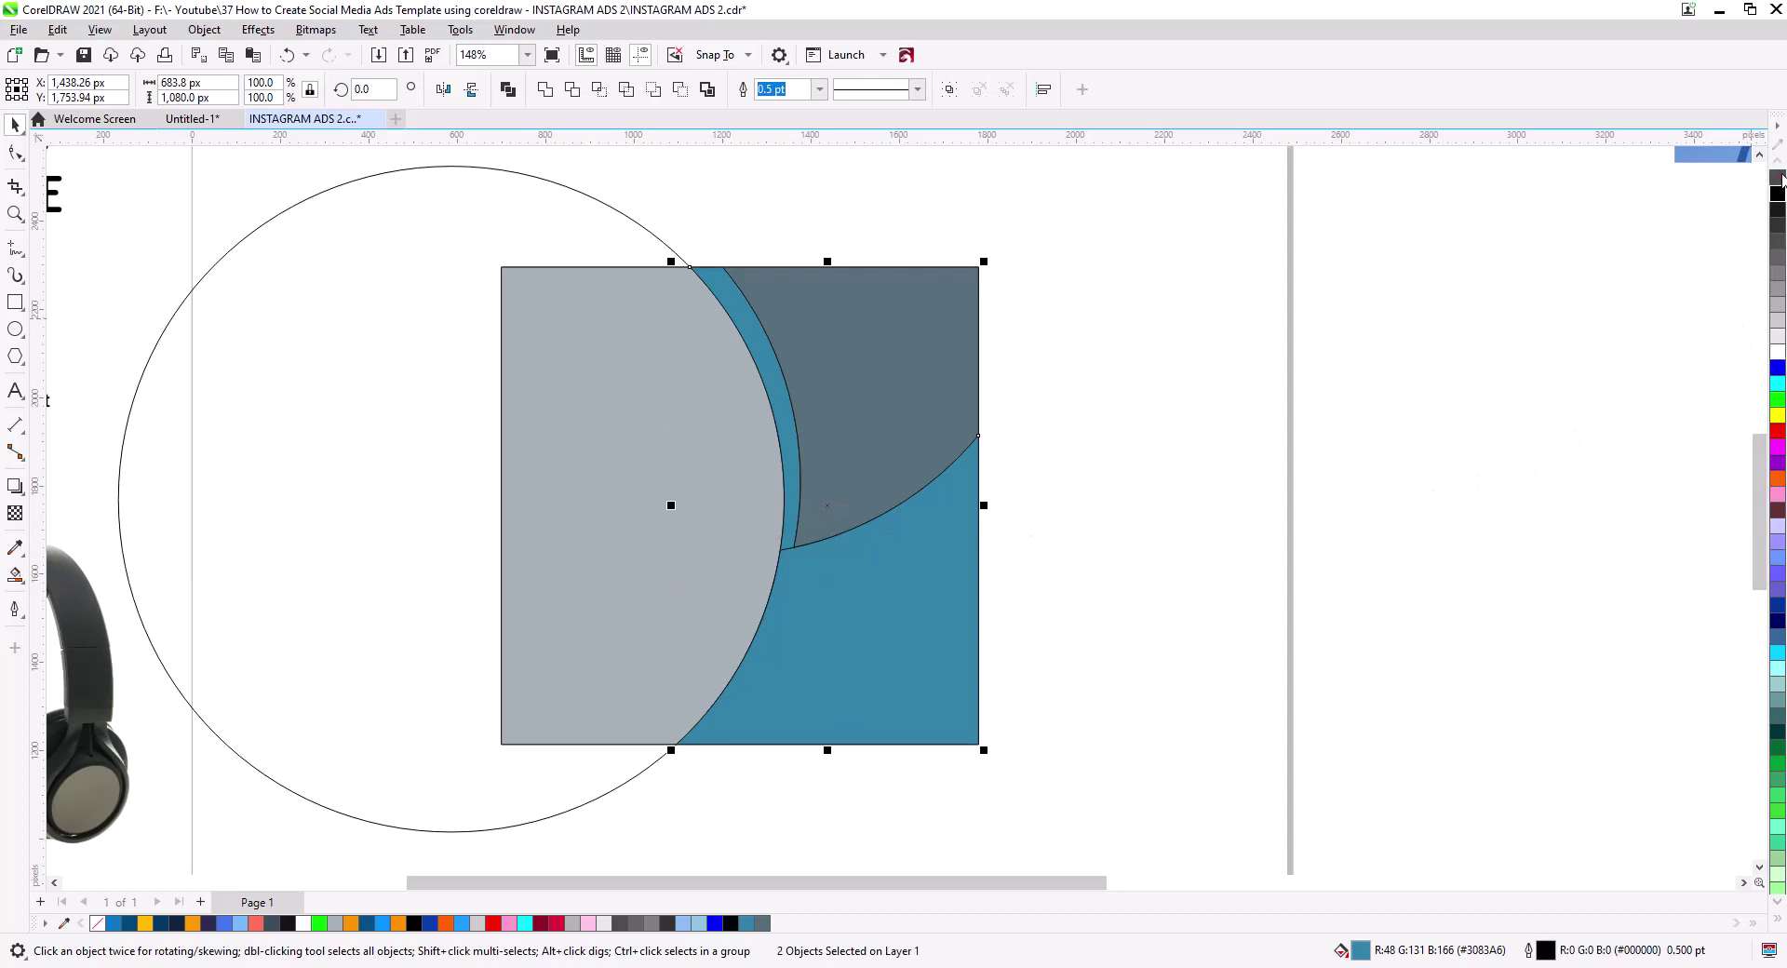
- Remove the fill from both blue shapes and nudge their junction node slightly right
click(1777, 178)
click(27, 155)
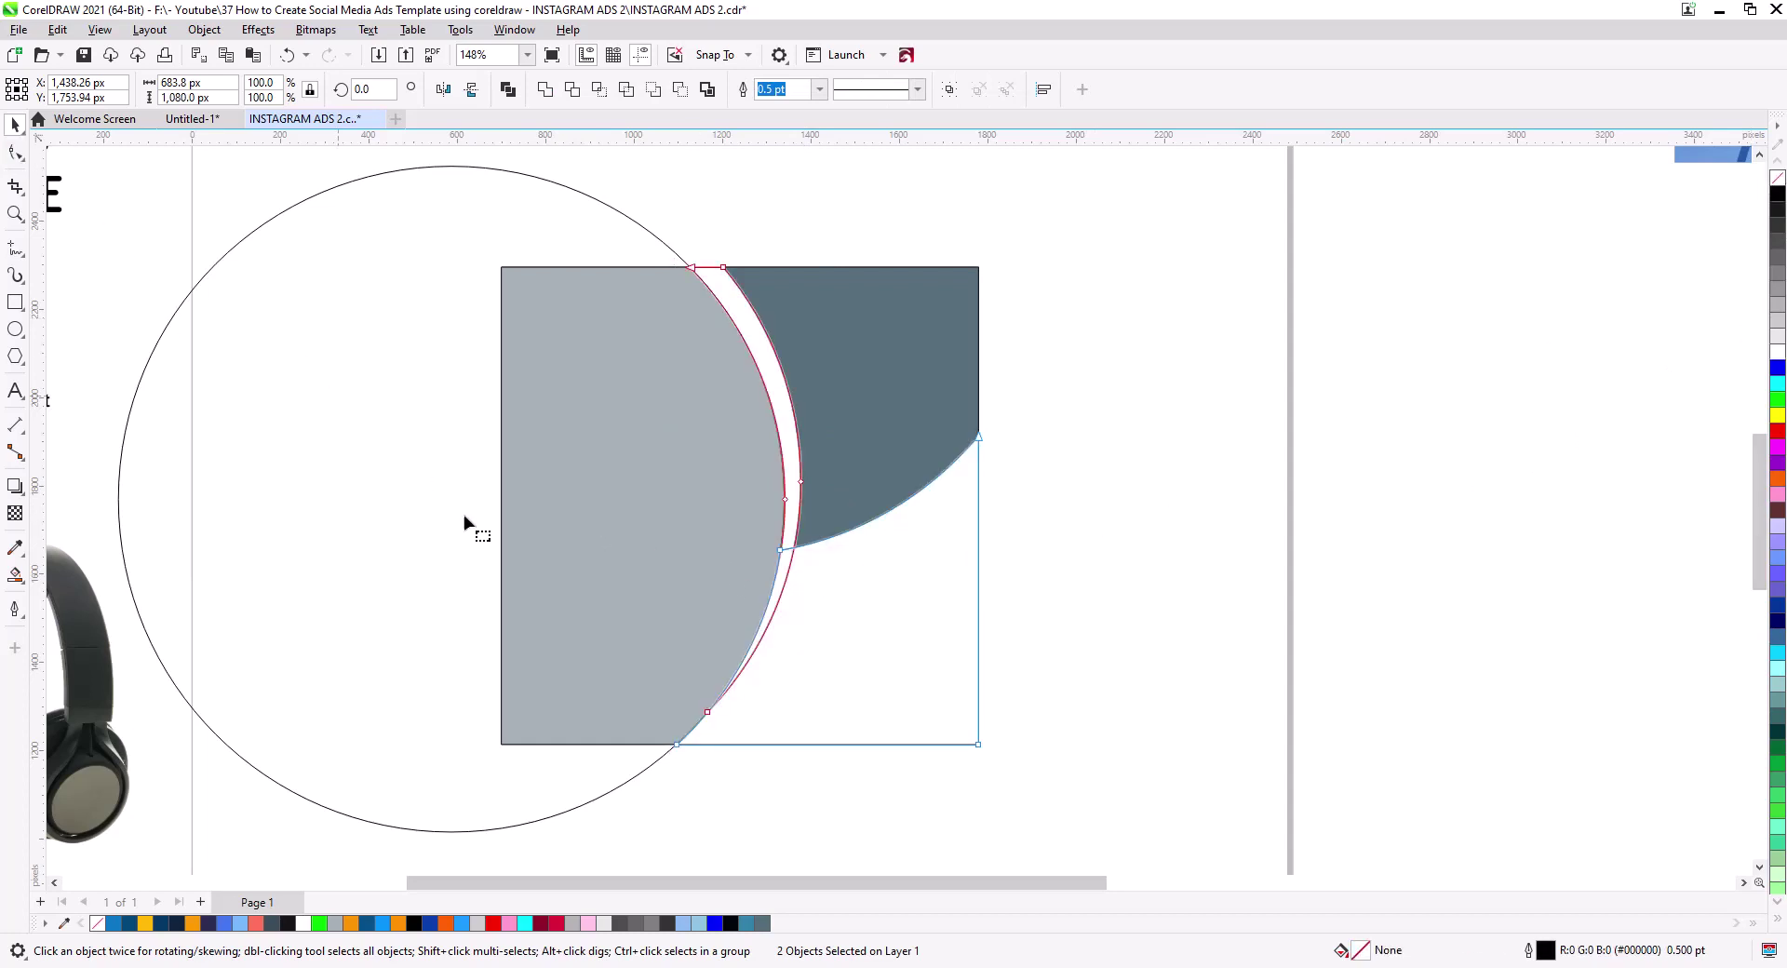
scroll(709, 572, up, 4)
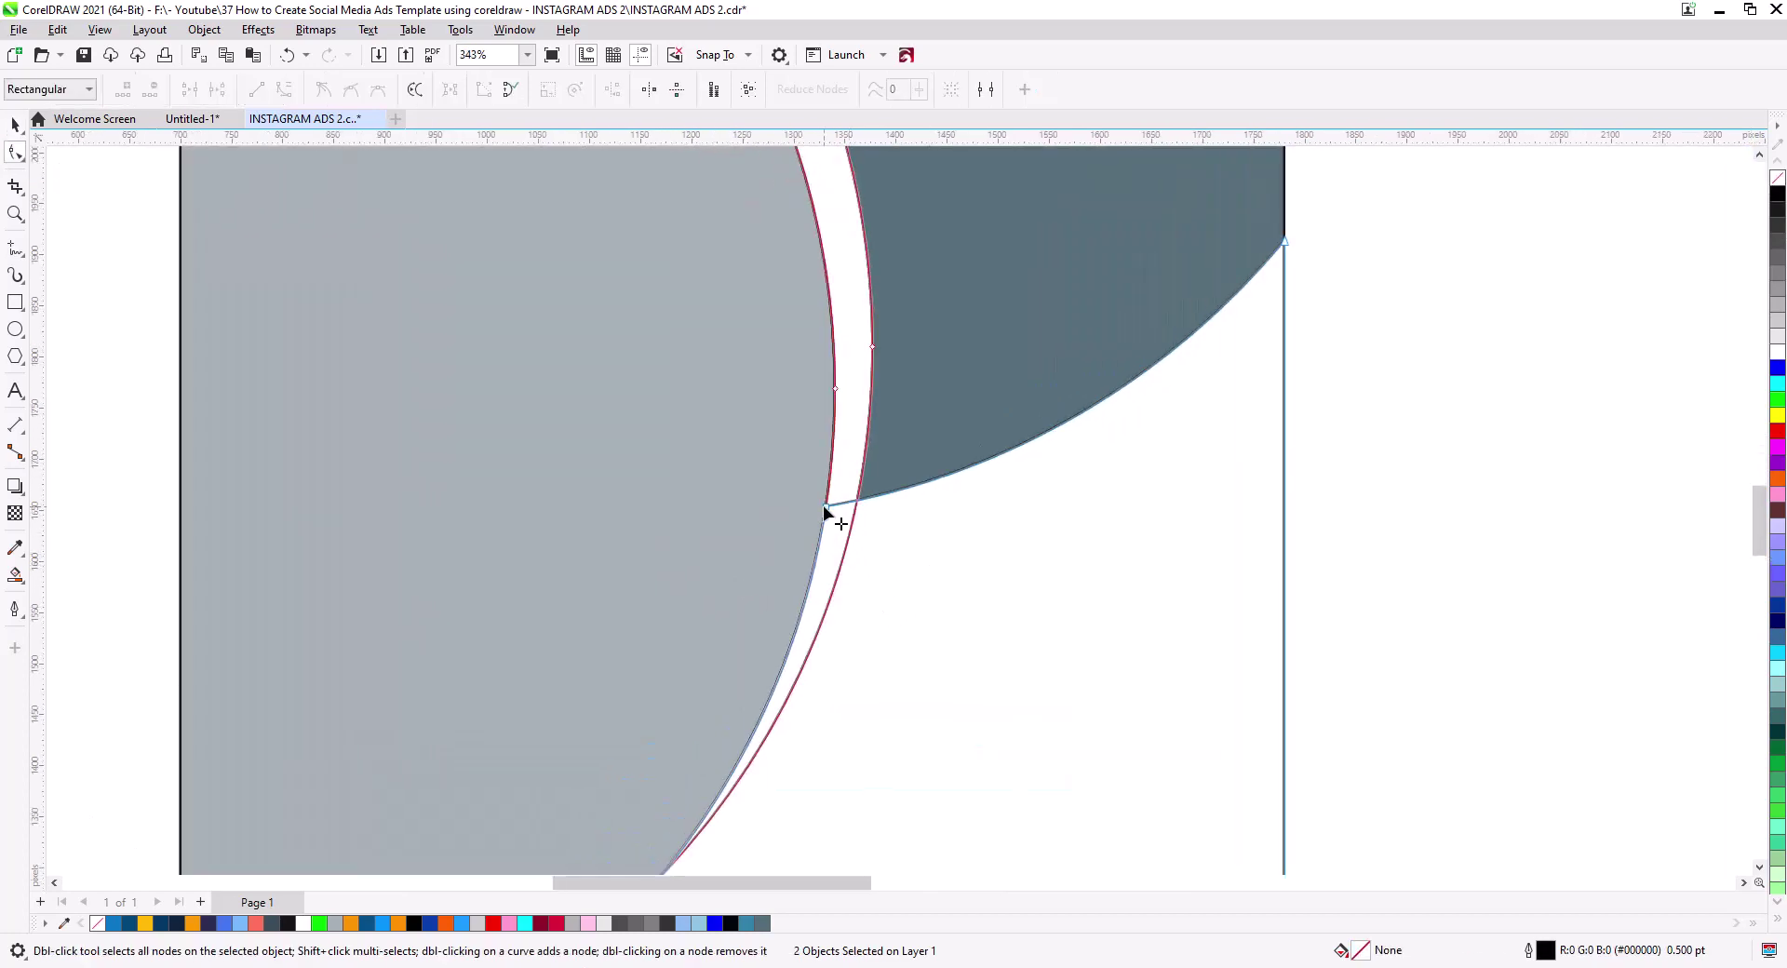
click(826, 507)
drag(825, 507, 835, 506)
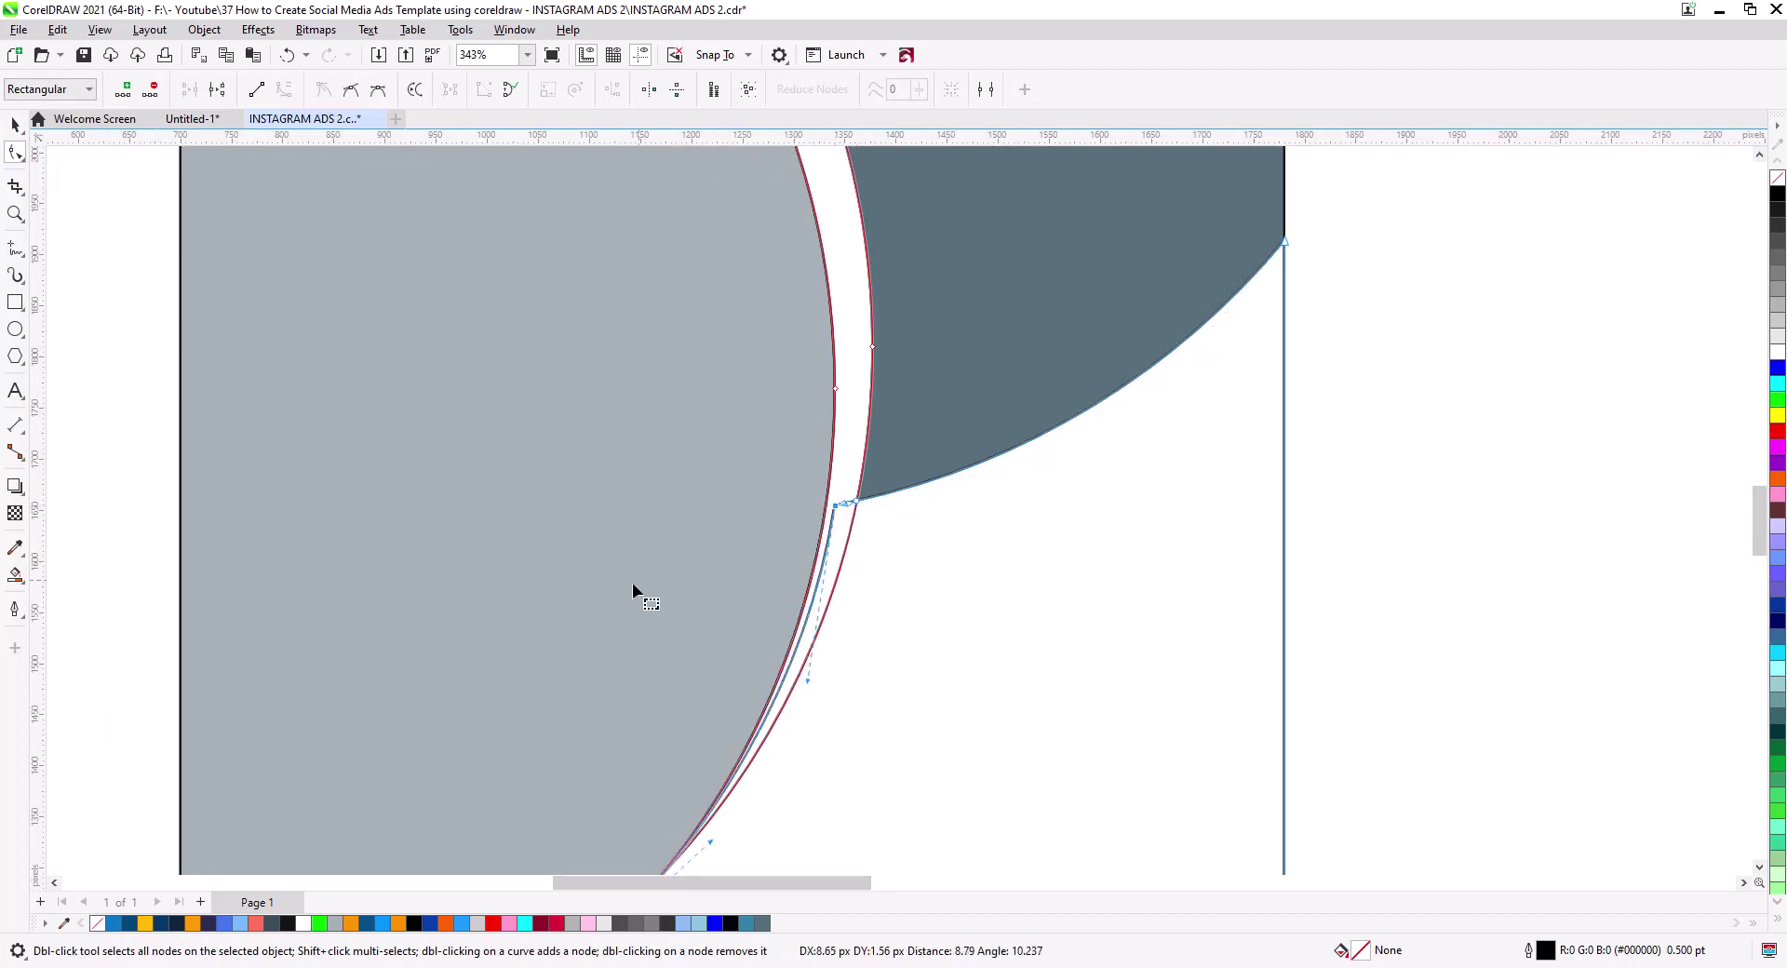
- Weld the two lower-right curve pieces into one shape and zoom back out
click(15, 124)
click(1187, 500)
click(1187, 494)
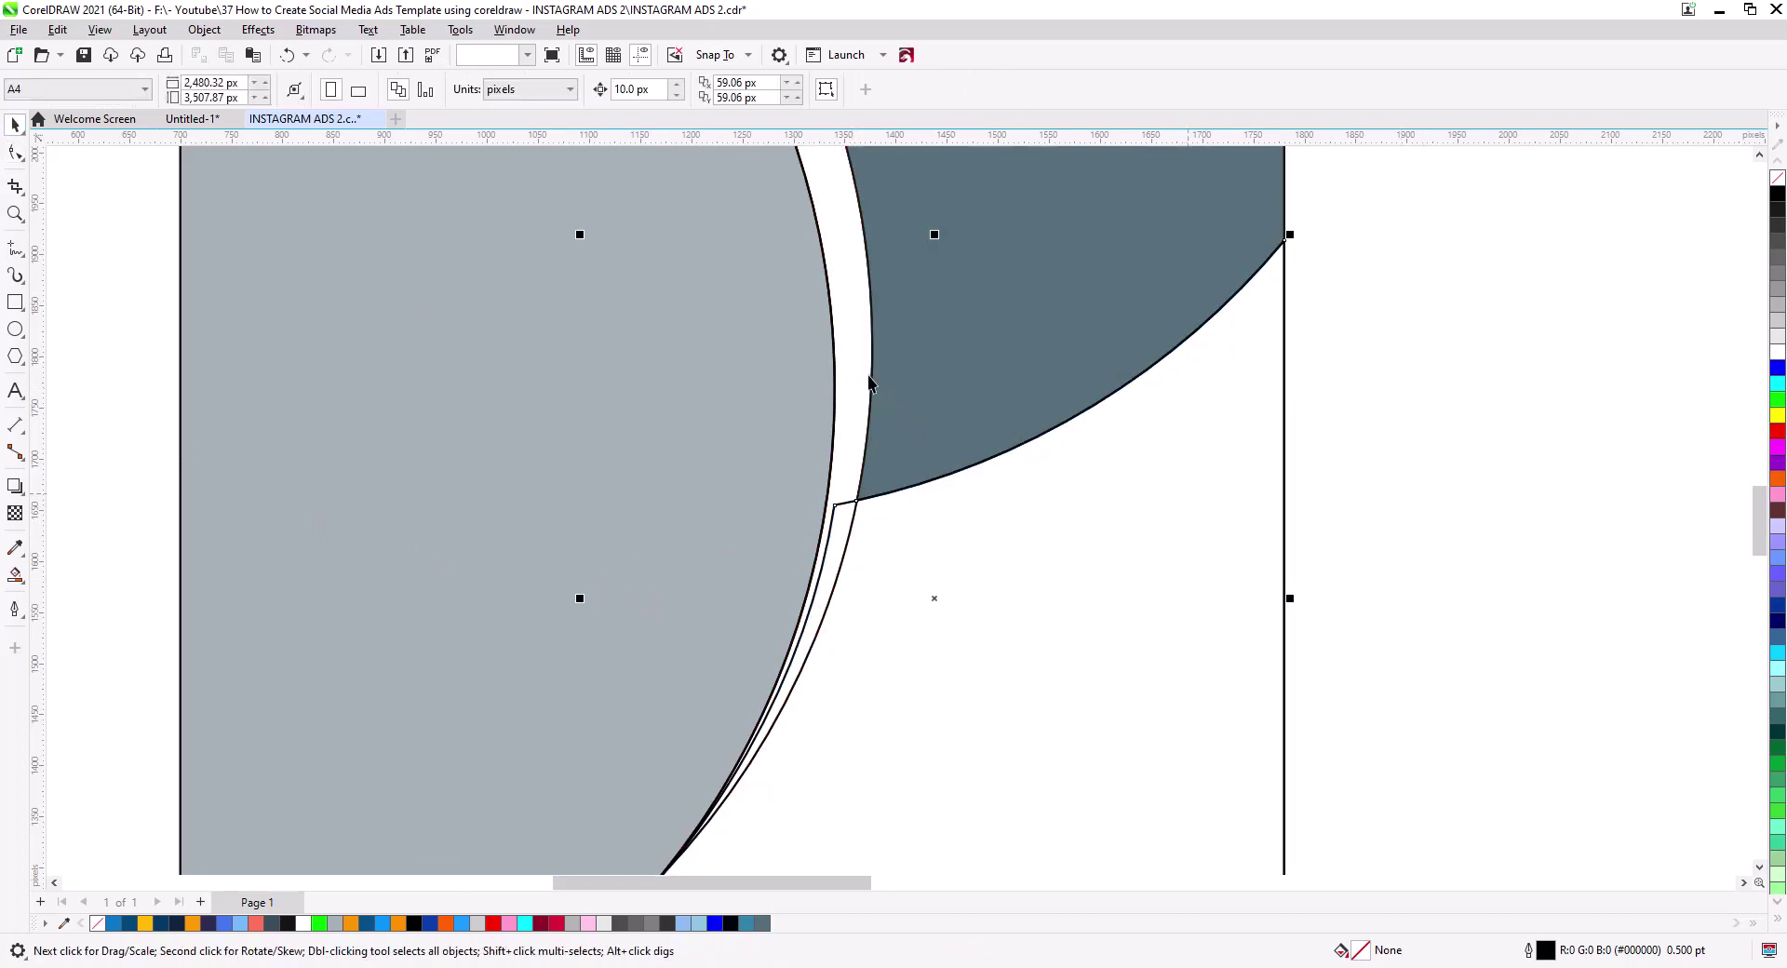
shift+click(857, 370)
click(544, 90)
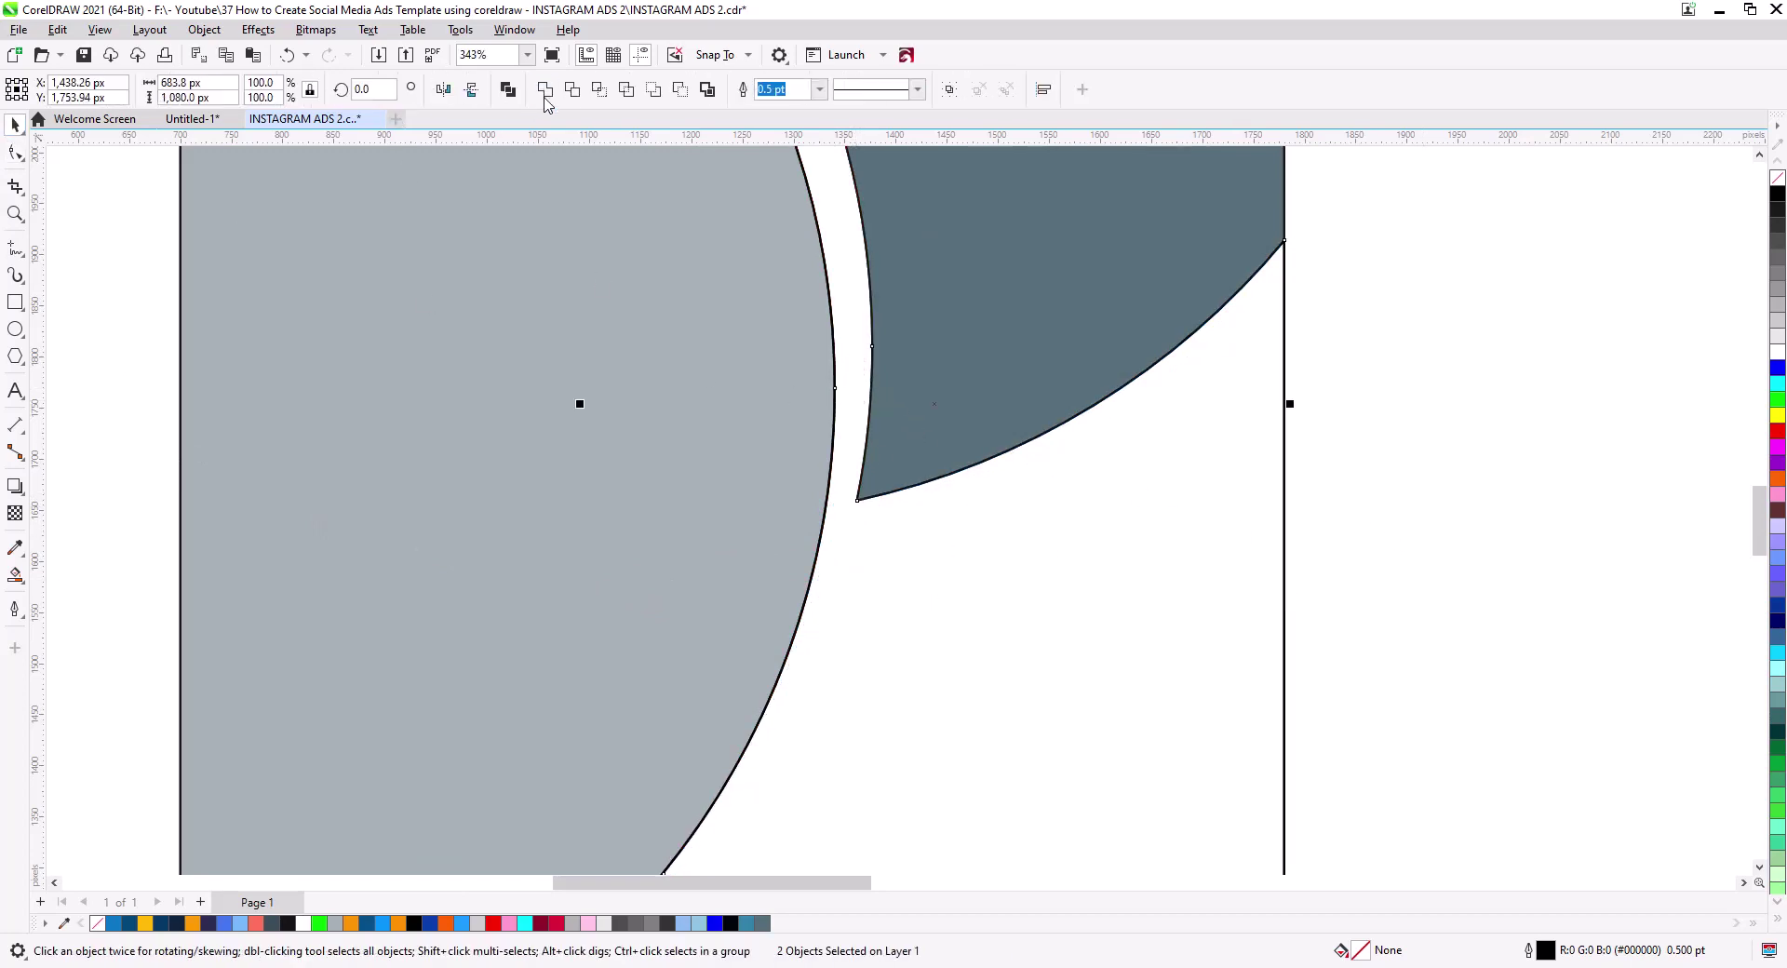
scroll(1005, 495, down, 5)
drag(1010, 537, 978, 563)
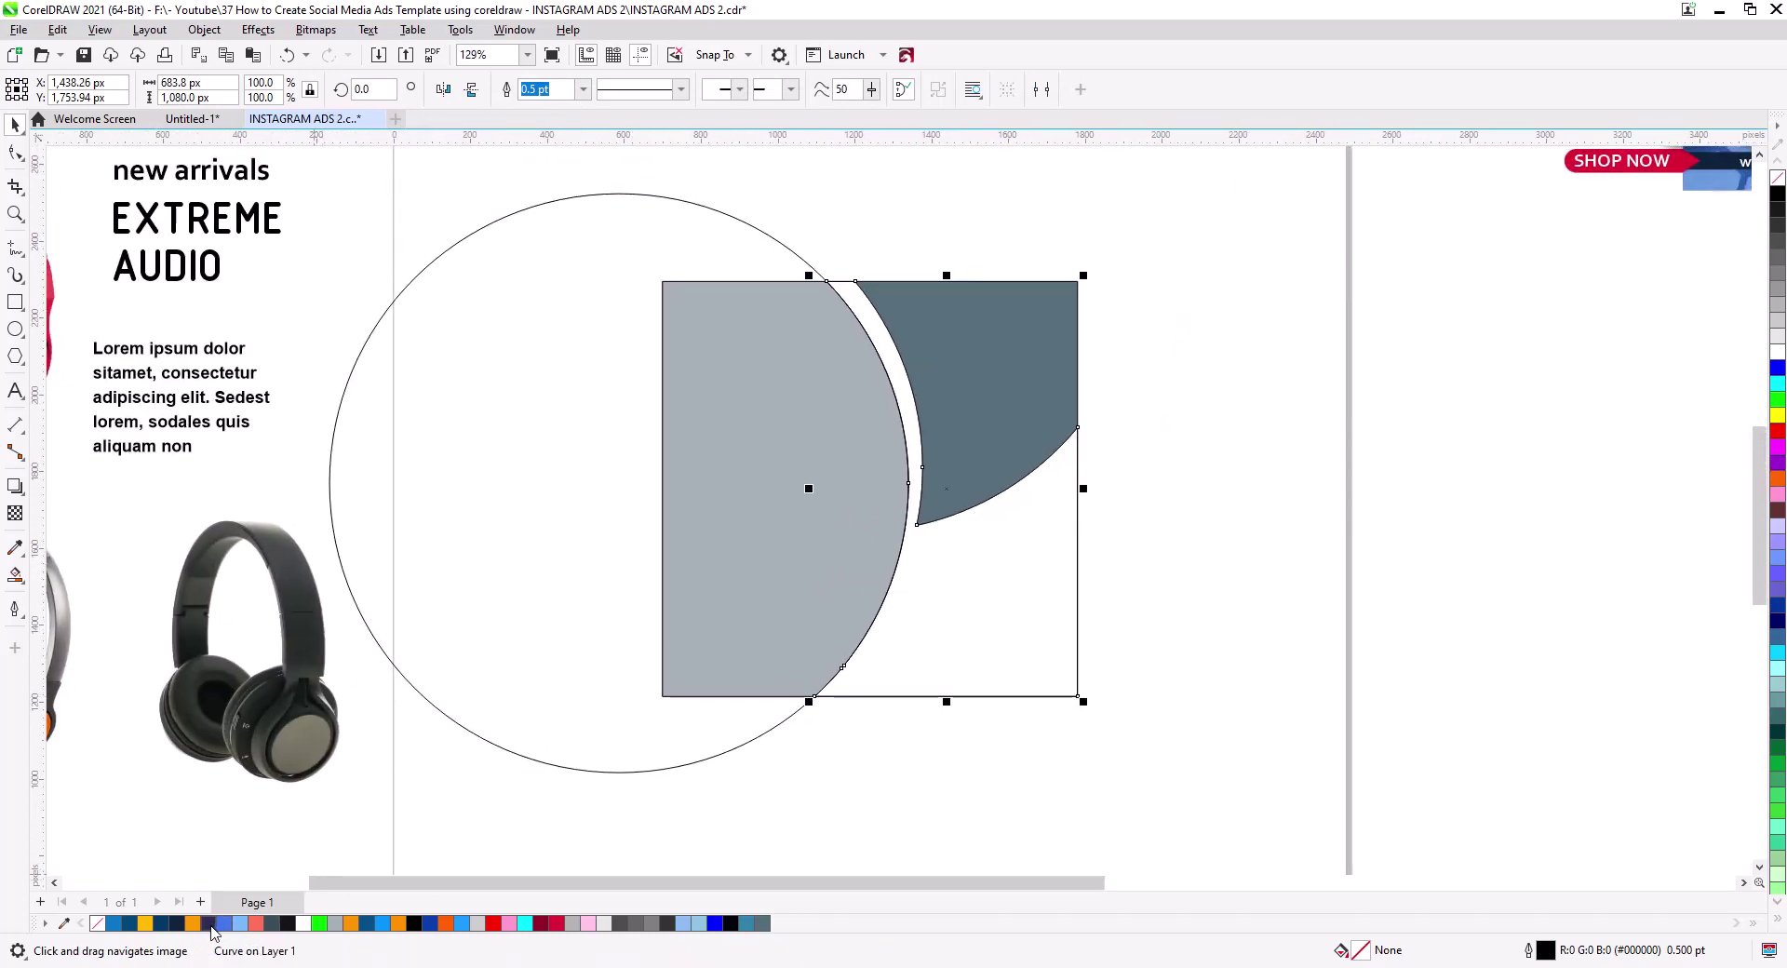
- Fill the lower-right curve navy, delete the helper circle, and fill the left curve orange
click(176, 923)
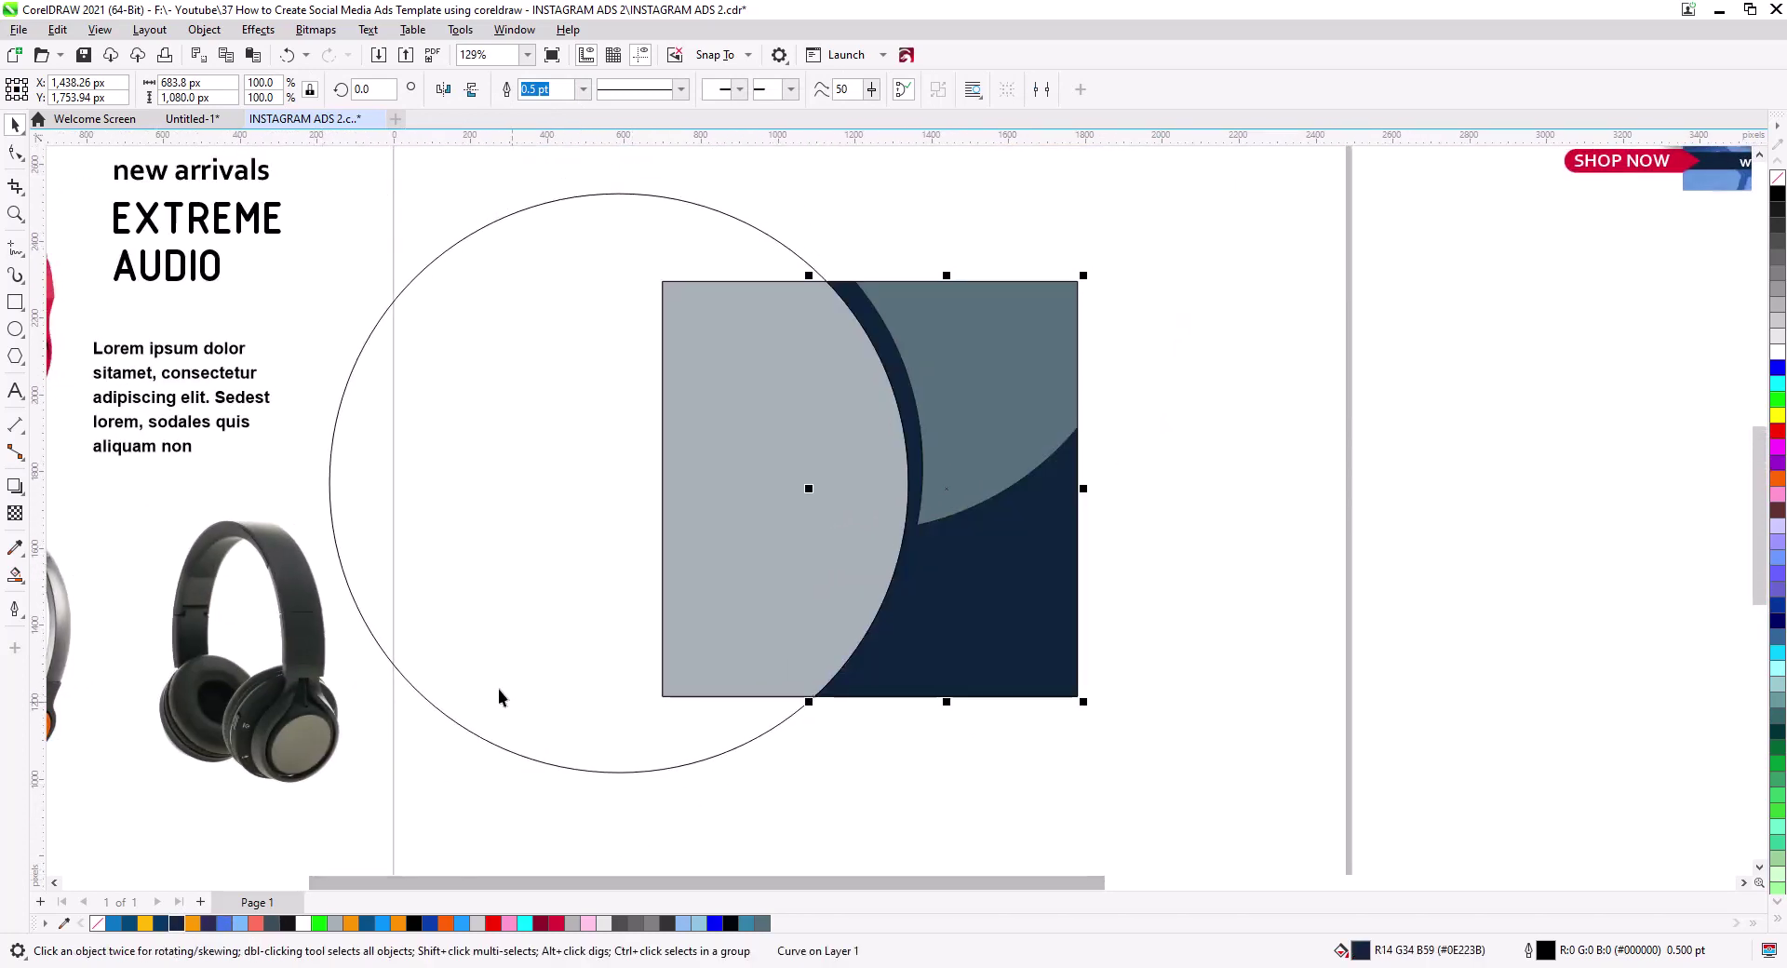
click(539, 745)
key(Delete)
click(791, 529)
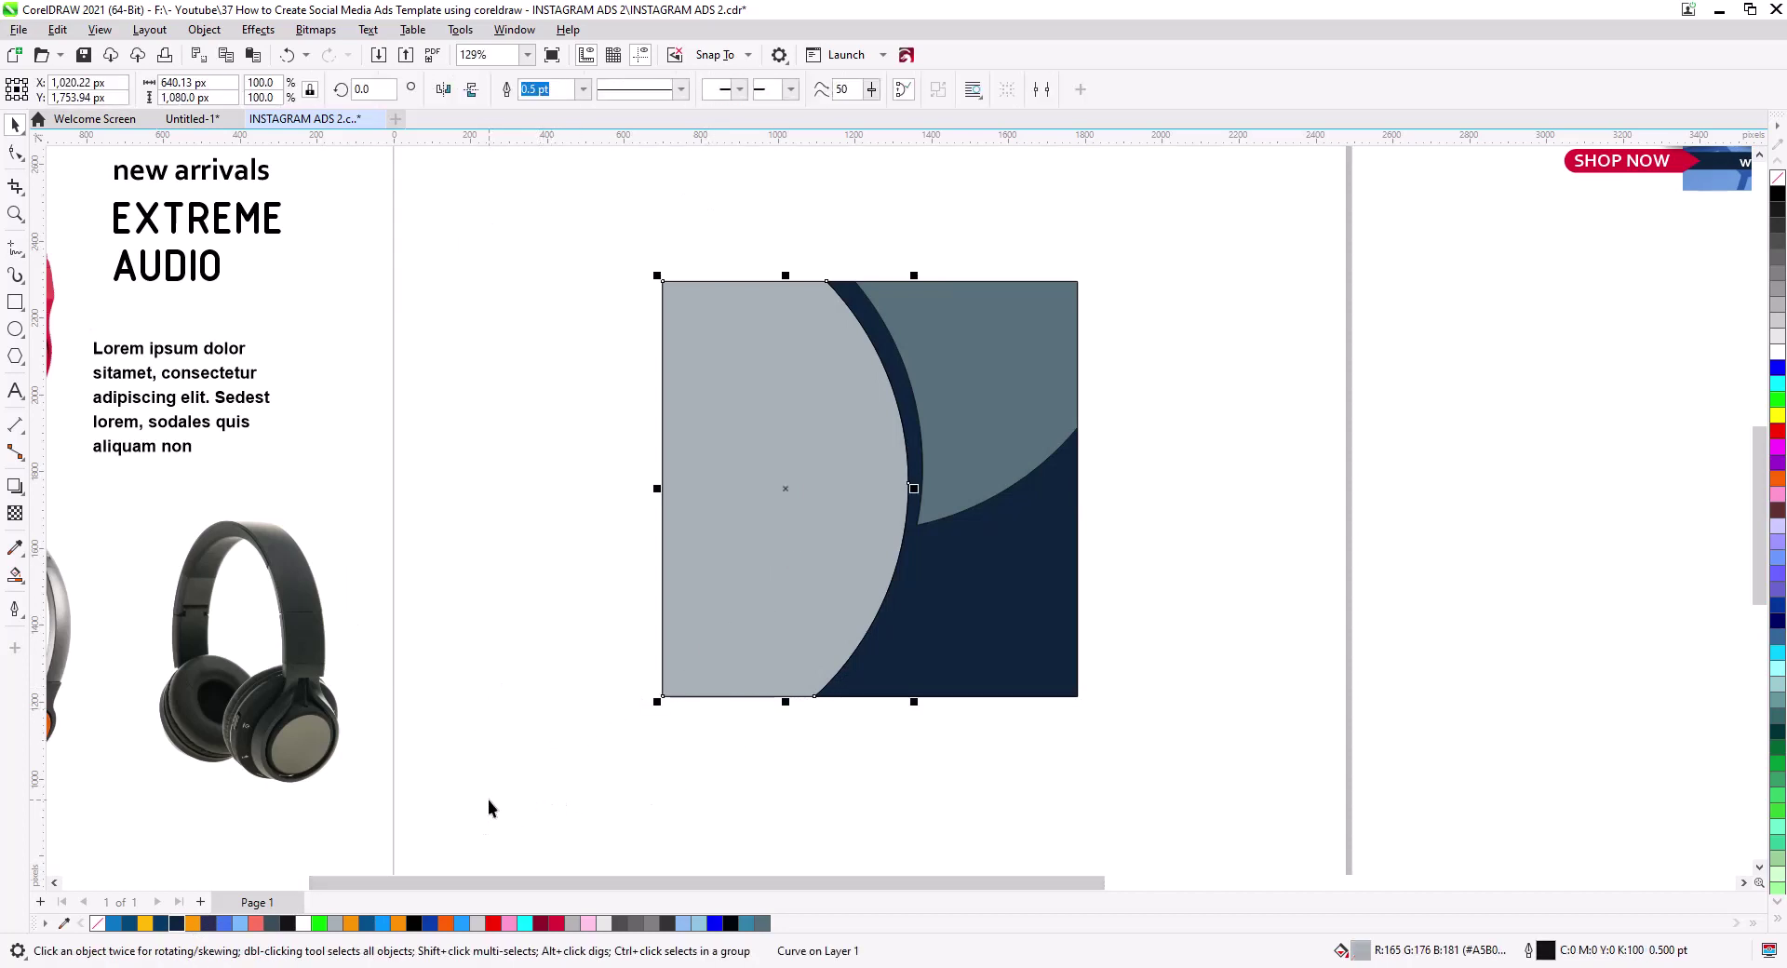
click(446, 923)
click(599, 762)
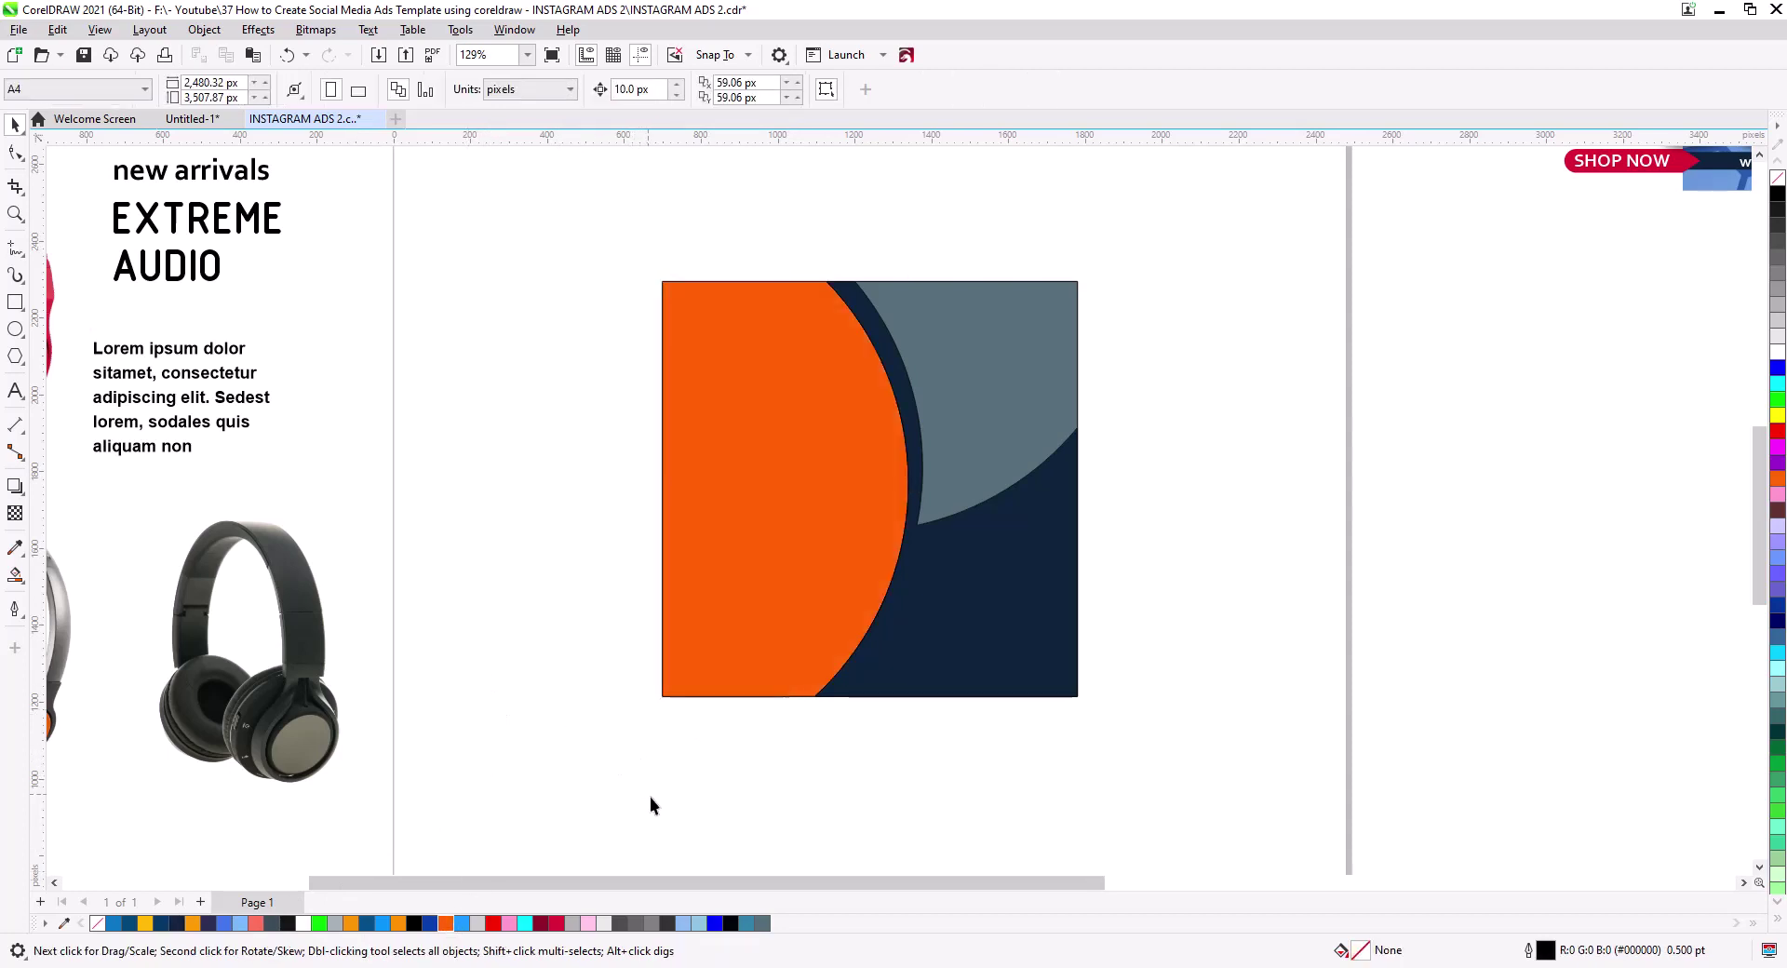
- Shift the orange shape slightly right and snap its corner node to the page edge
scroll(823, 636, up, 1)
click(823, 637)
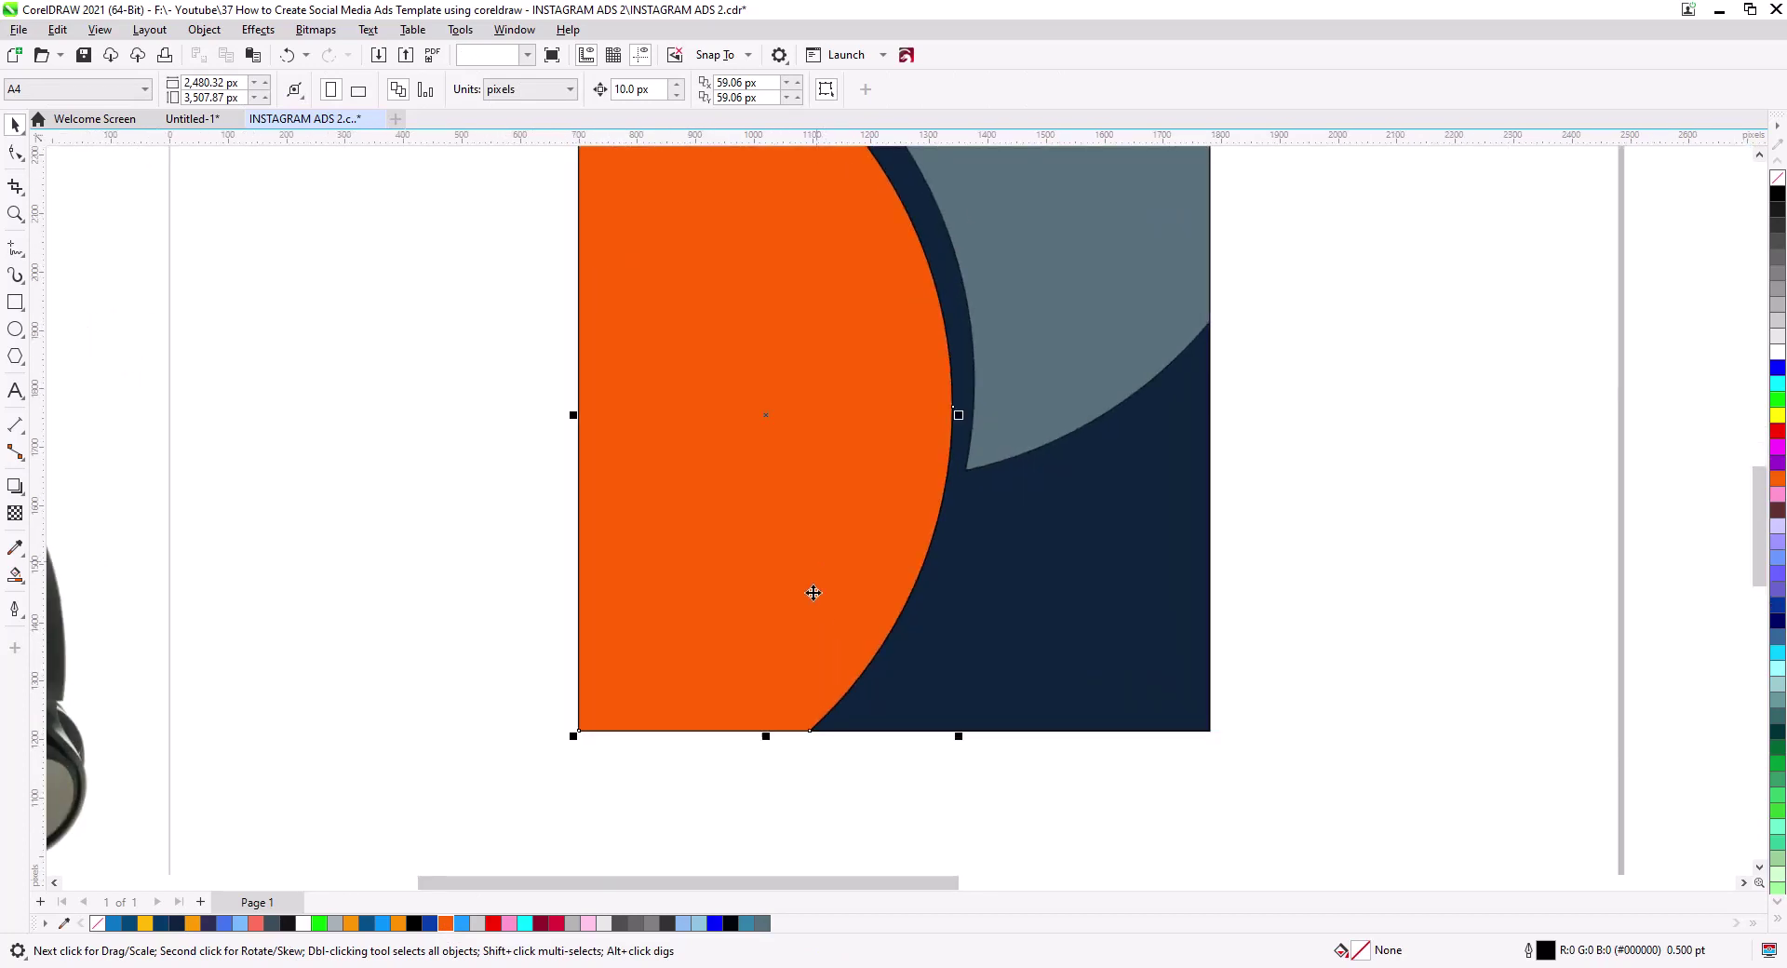
drag(911, 681, 878, 789)
drag(806, 637, 813, 638)
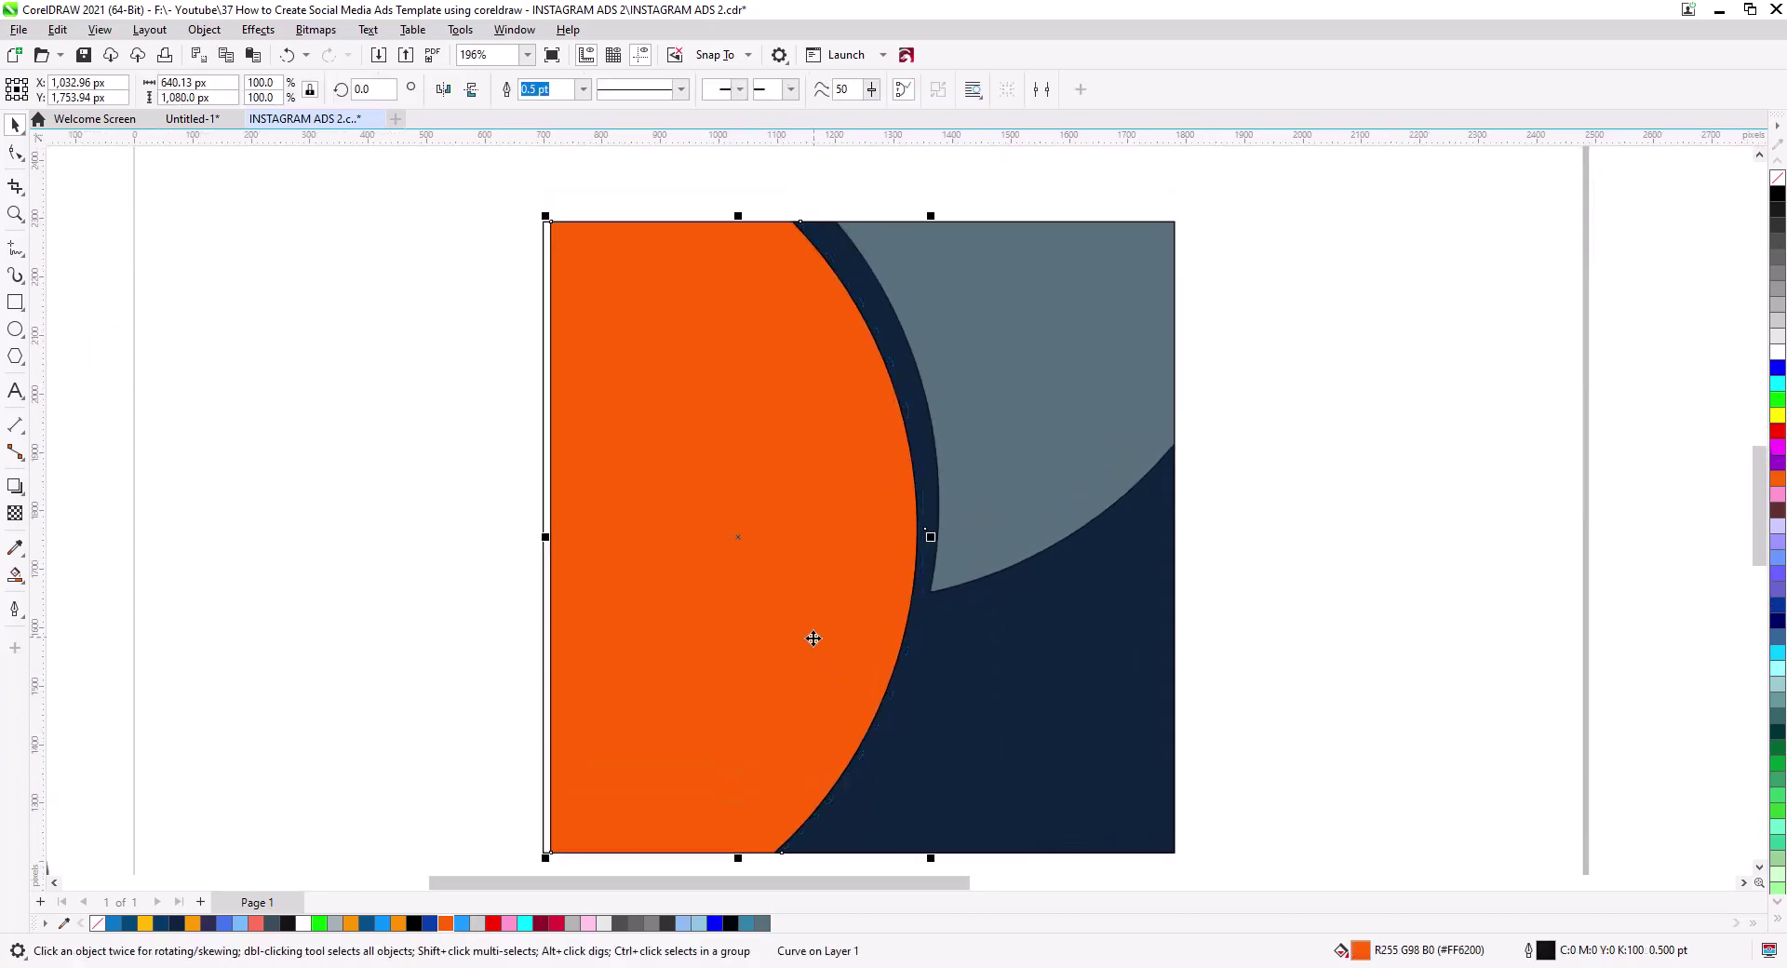
click(15, 153)
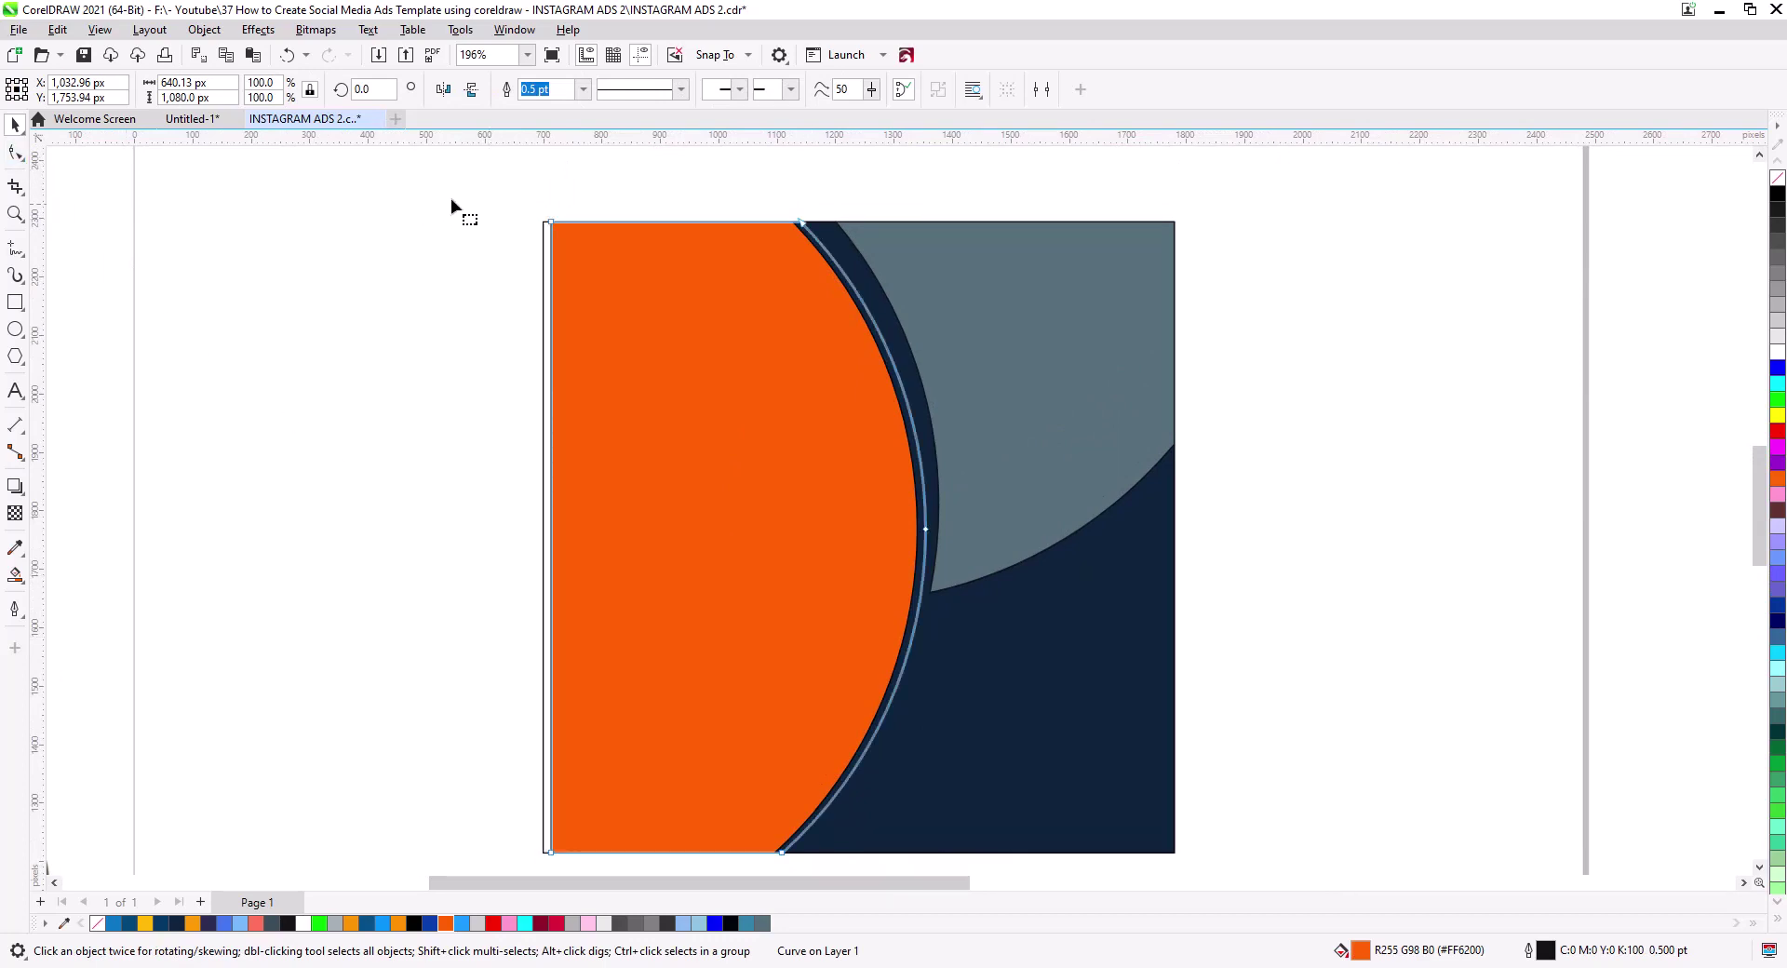
scroll(683, 366, down, 2)
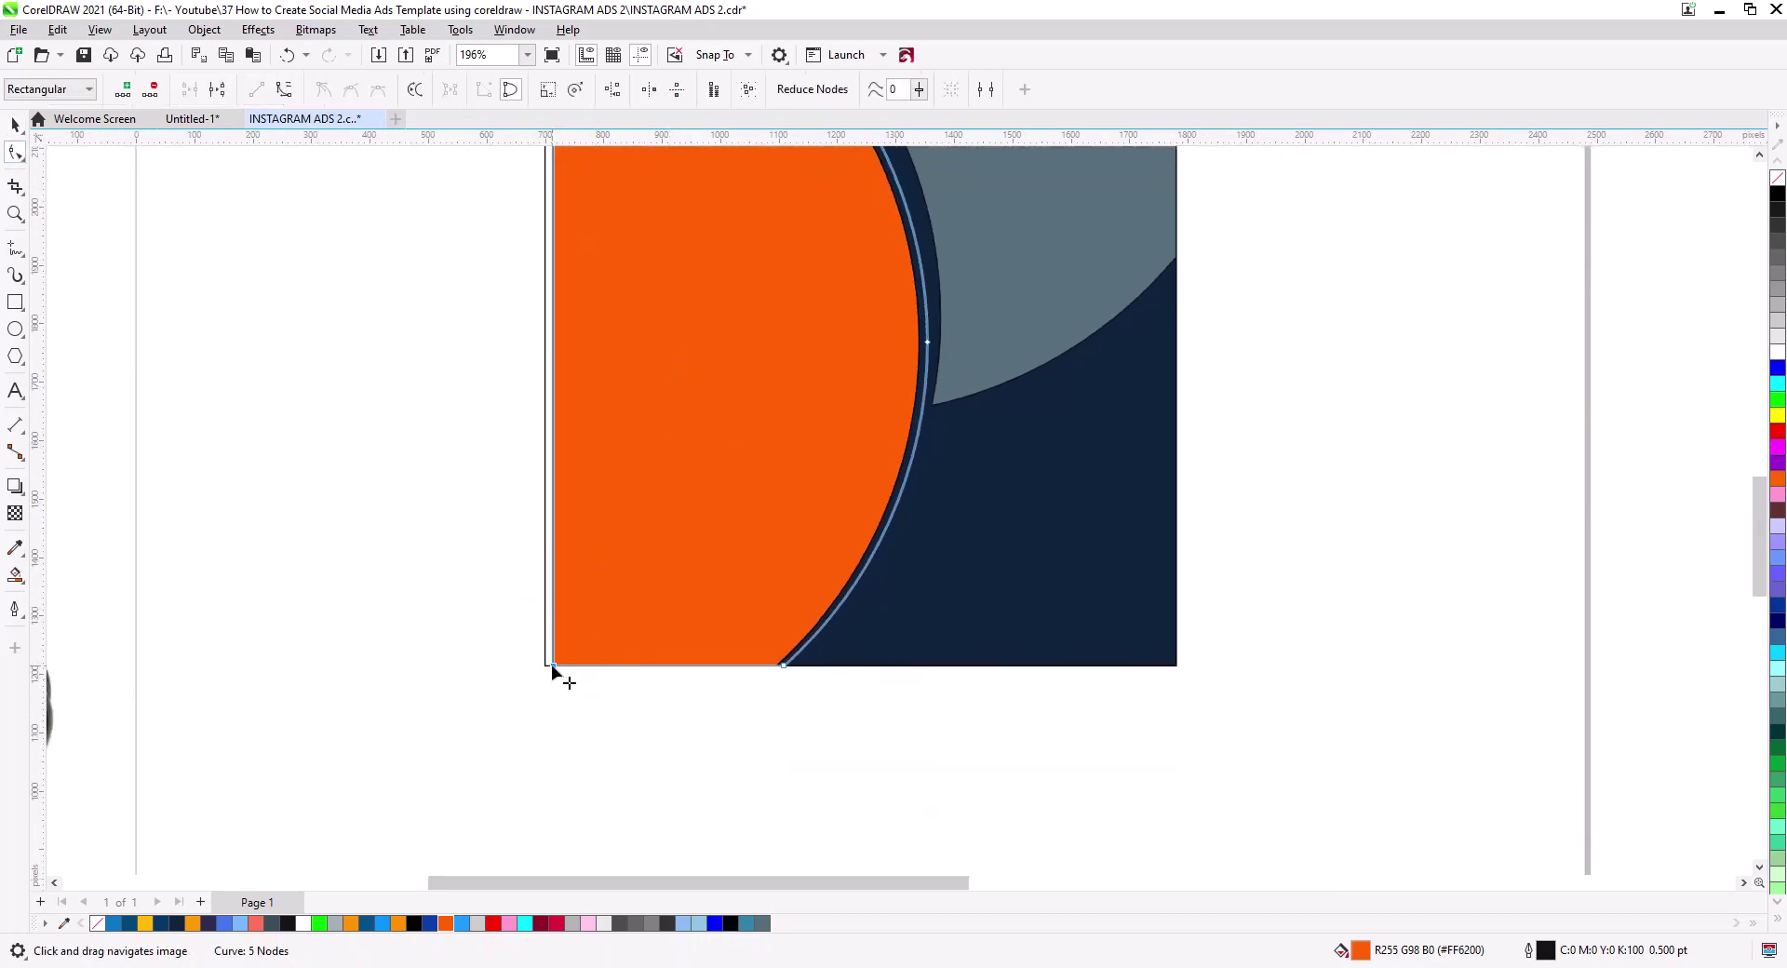
drag(551, 665, 546, 664)
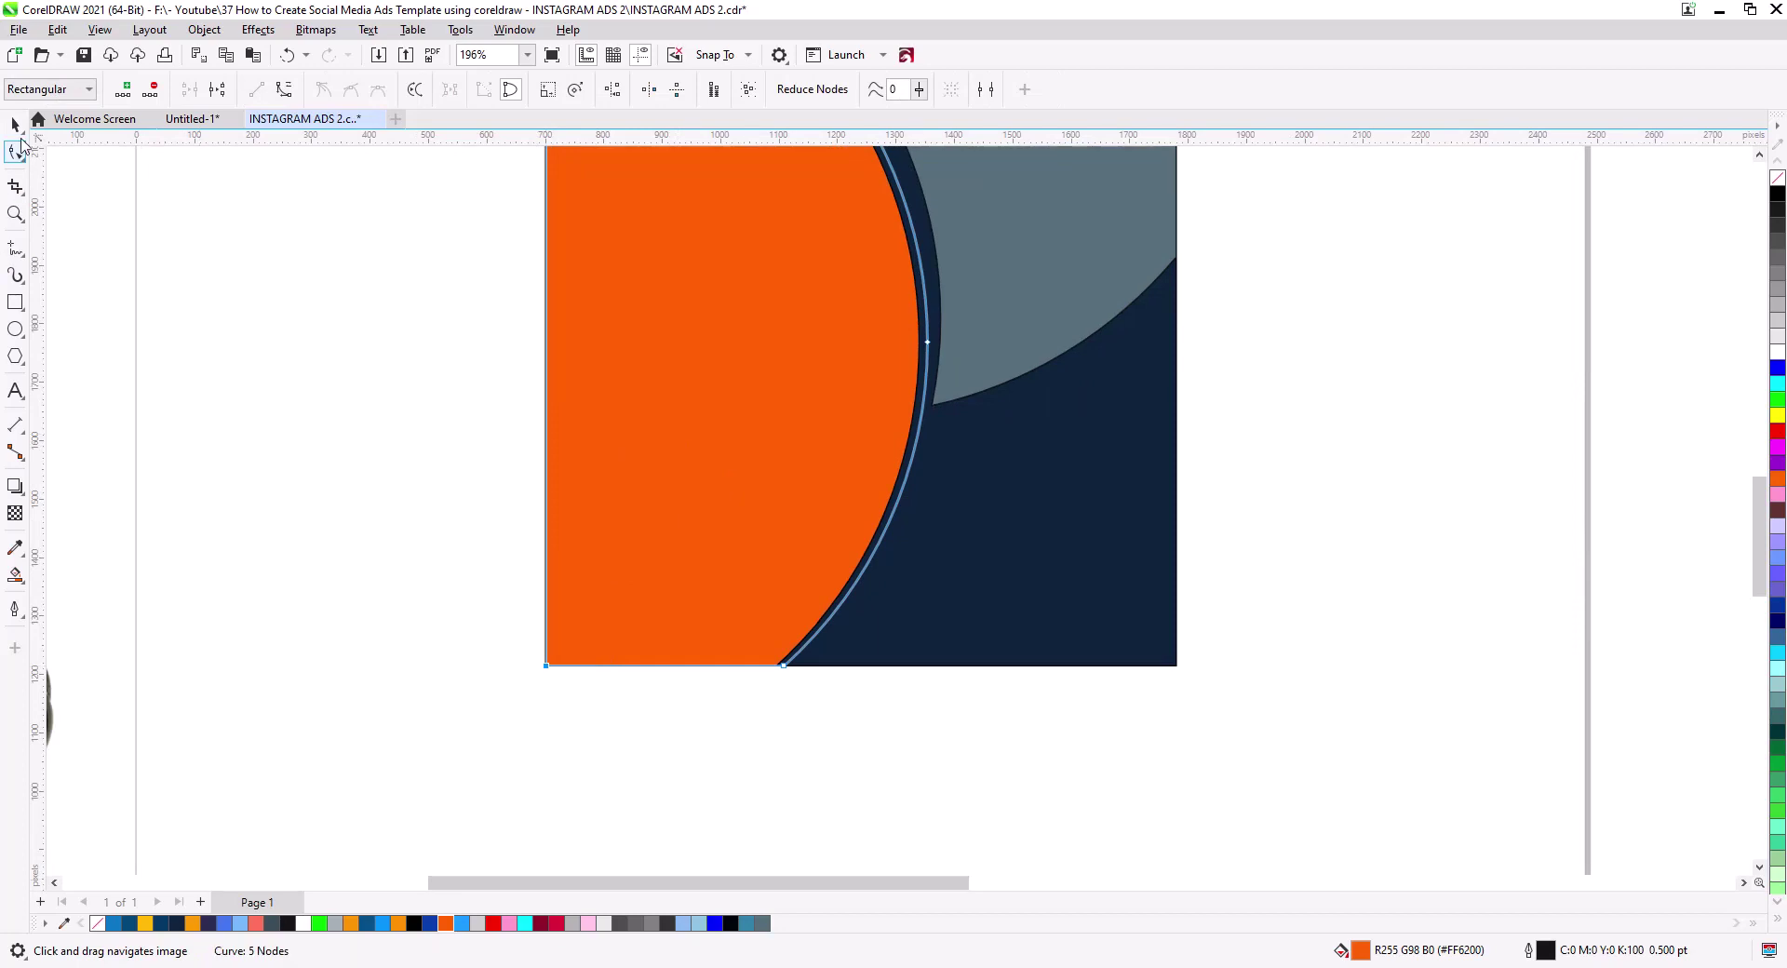
click(15, 126)
key(space)
shift+click(966, 569)
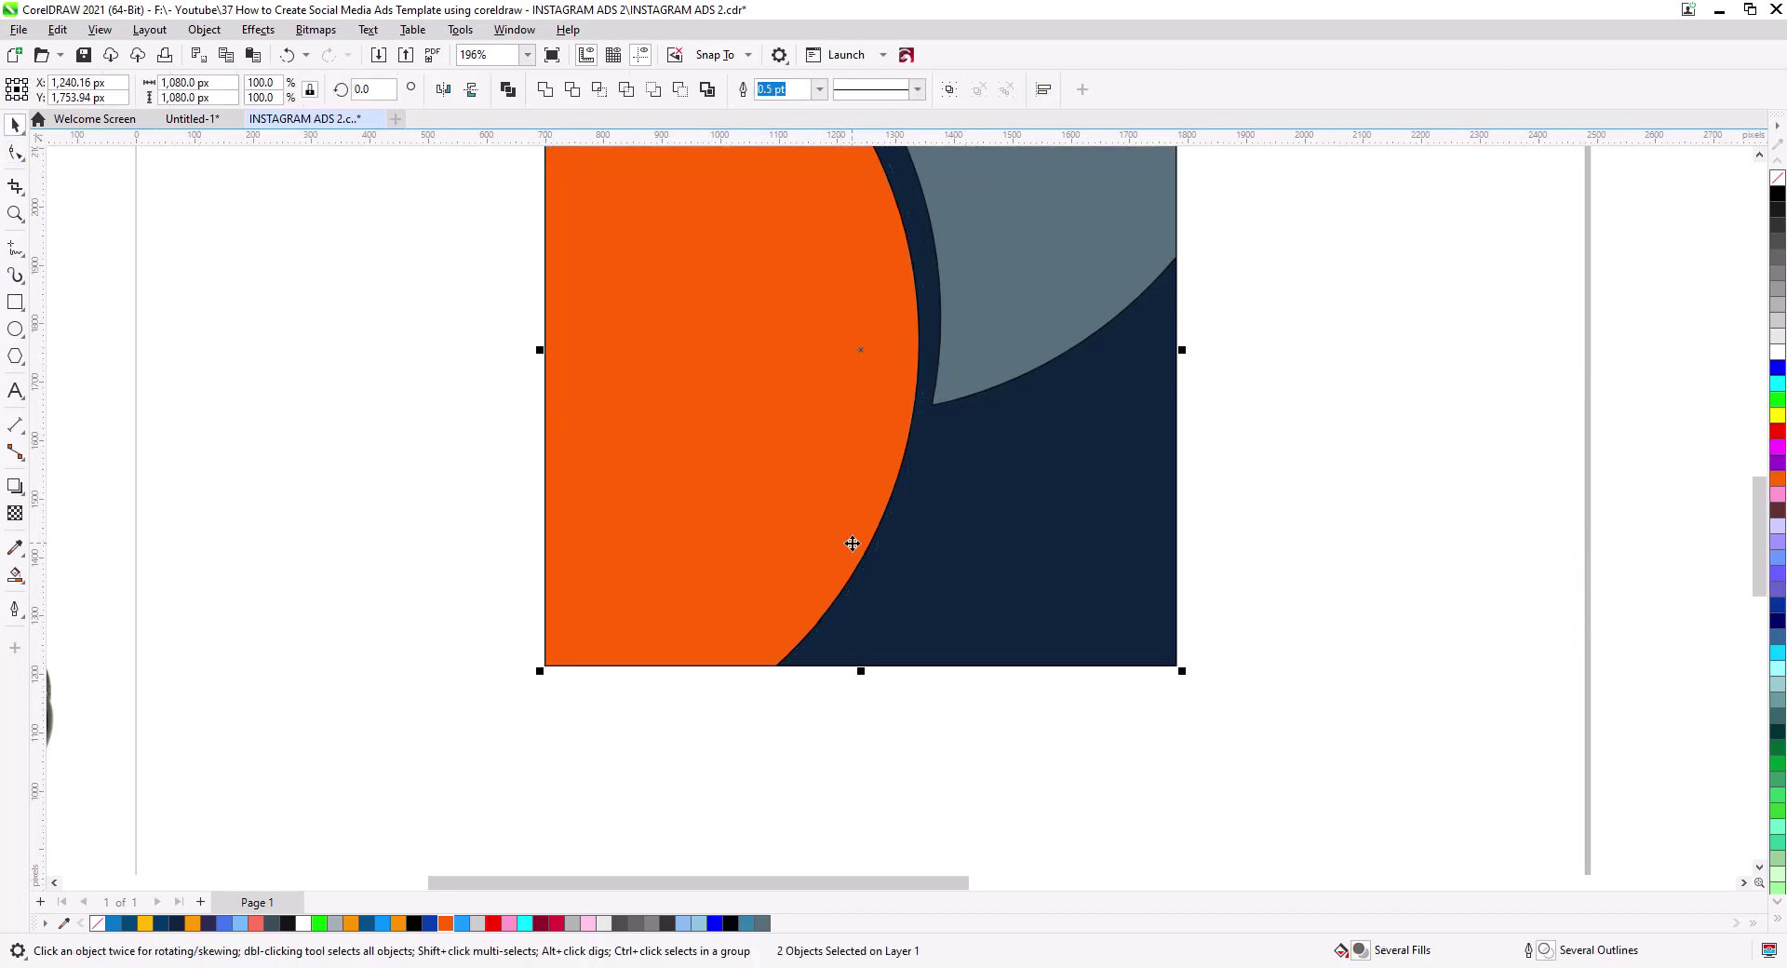
click(932, 711)
- Fill the grey upper-right curve white
scroll(895, 668, down, 2)
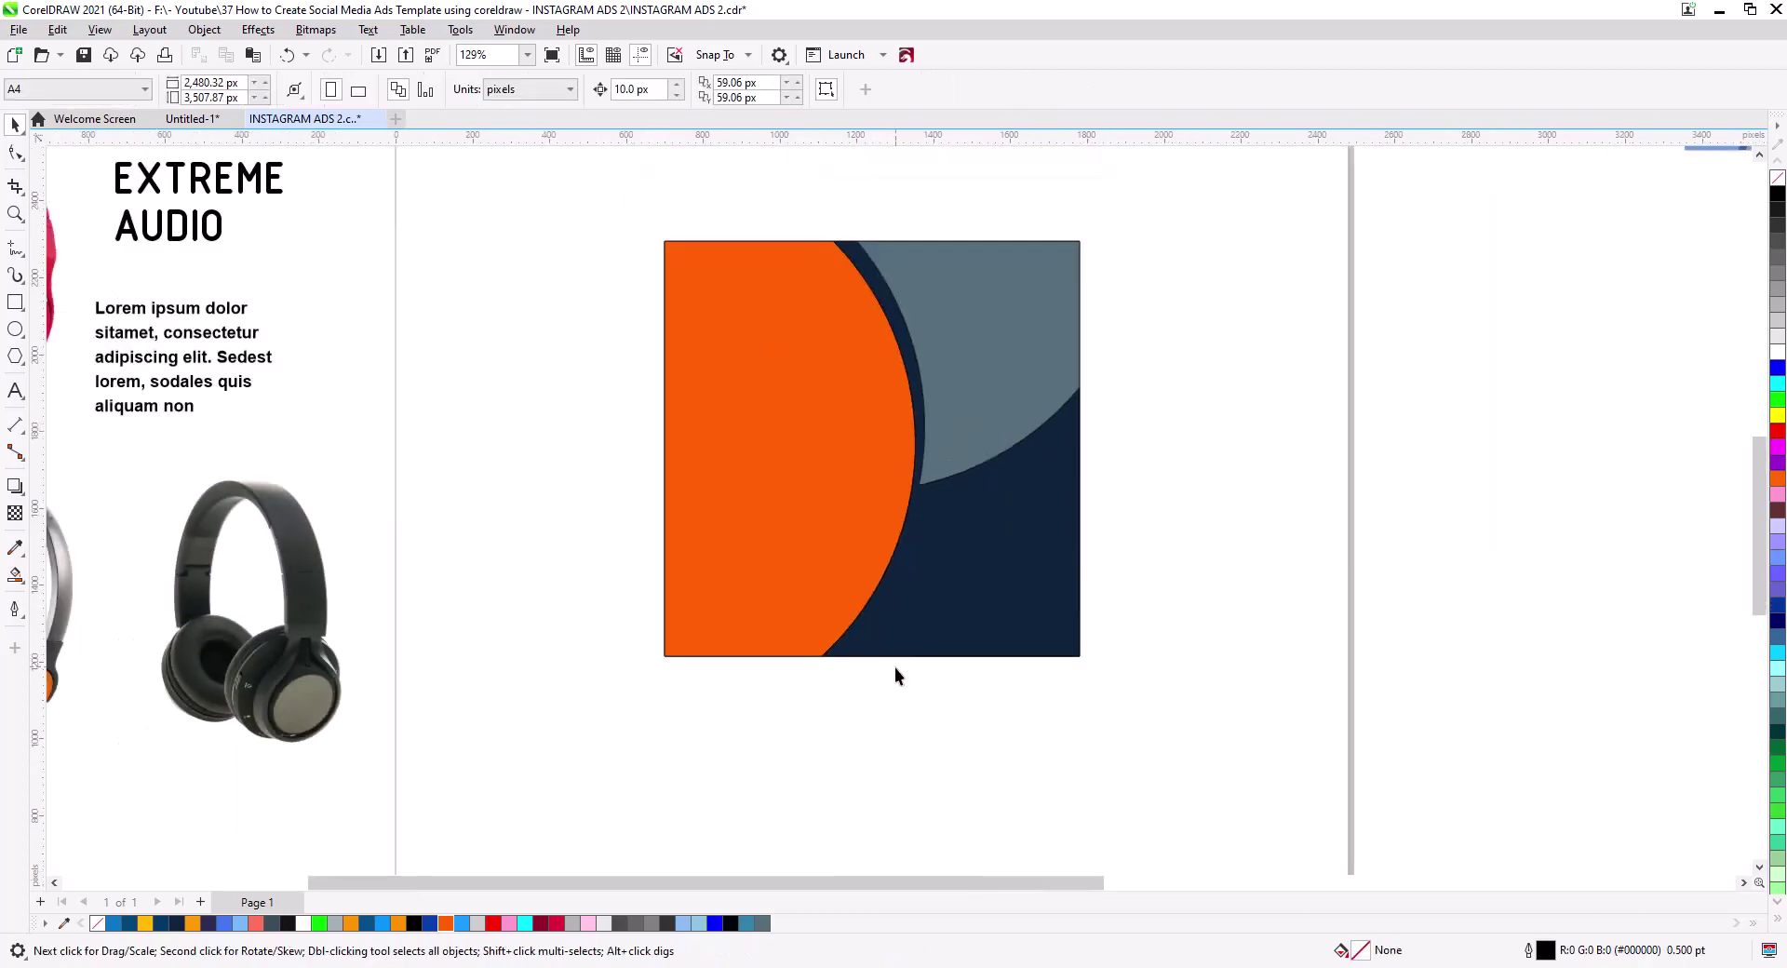
scroll(907, 707, down, 1)
click(1007, 456)
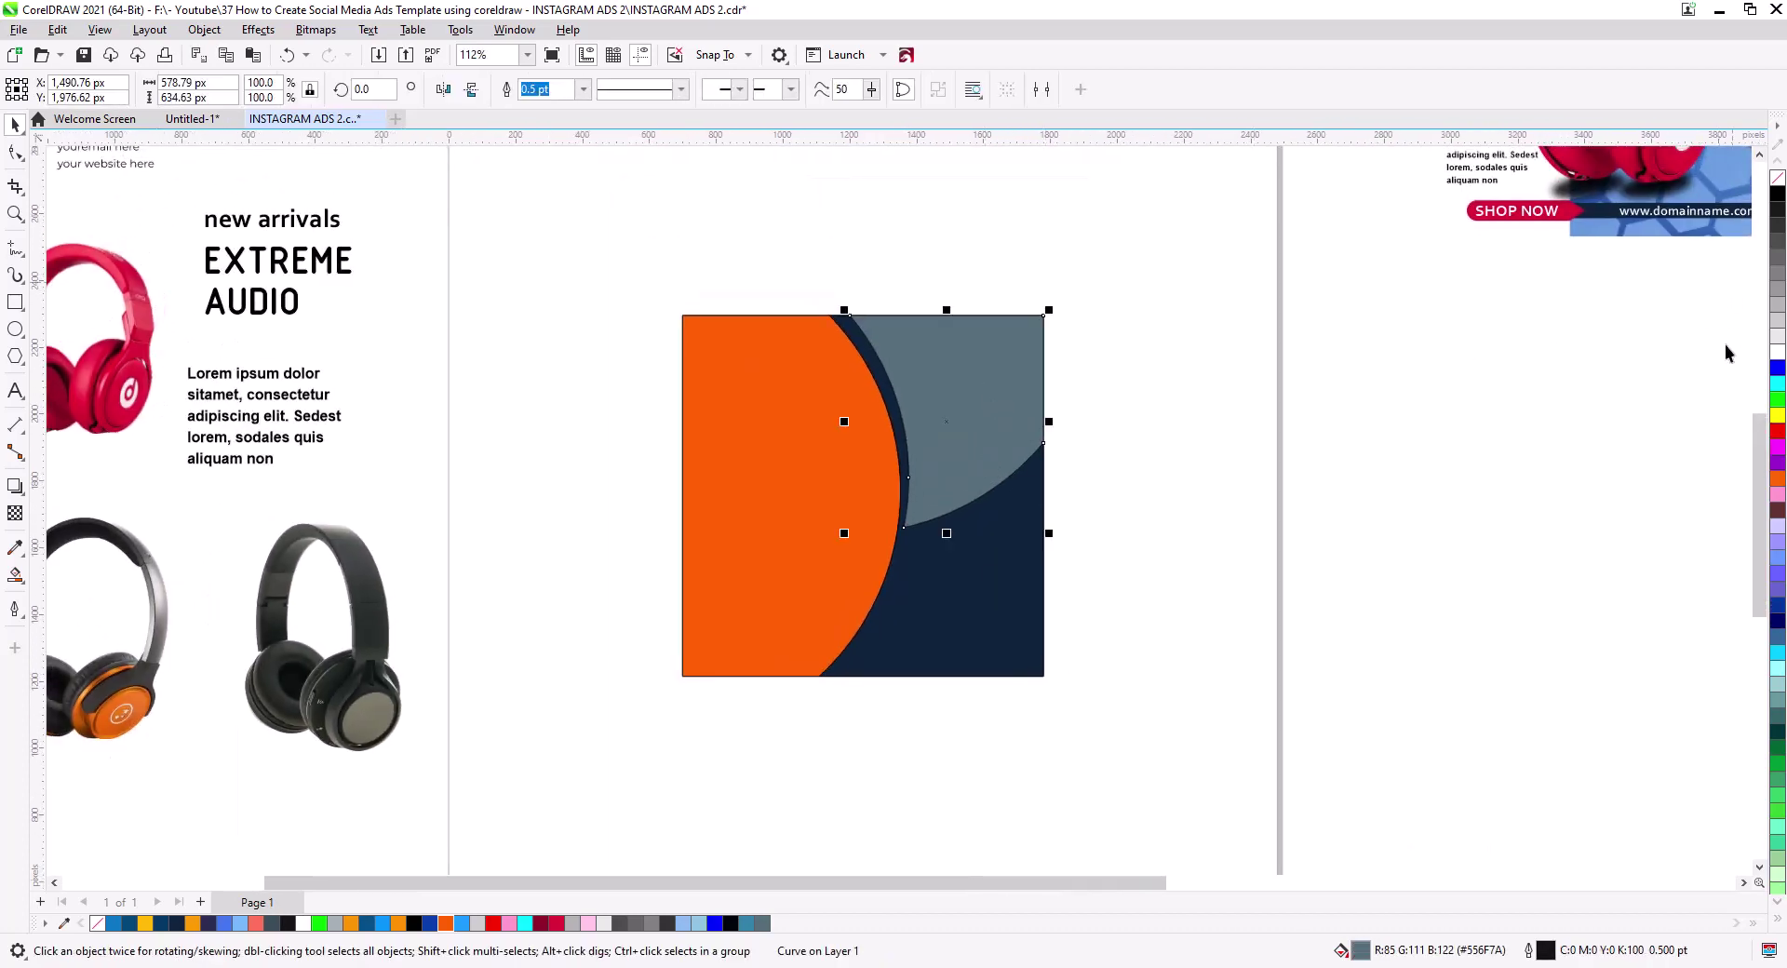
click(1777, 352)
click(1323, 427)
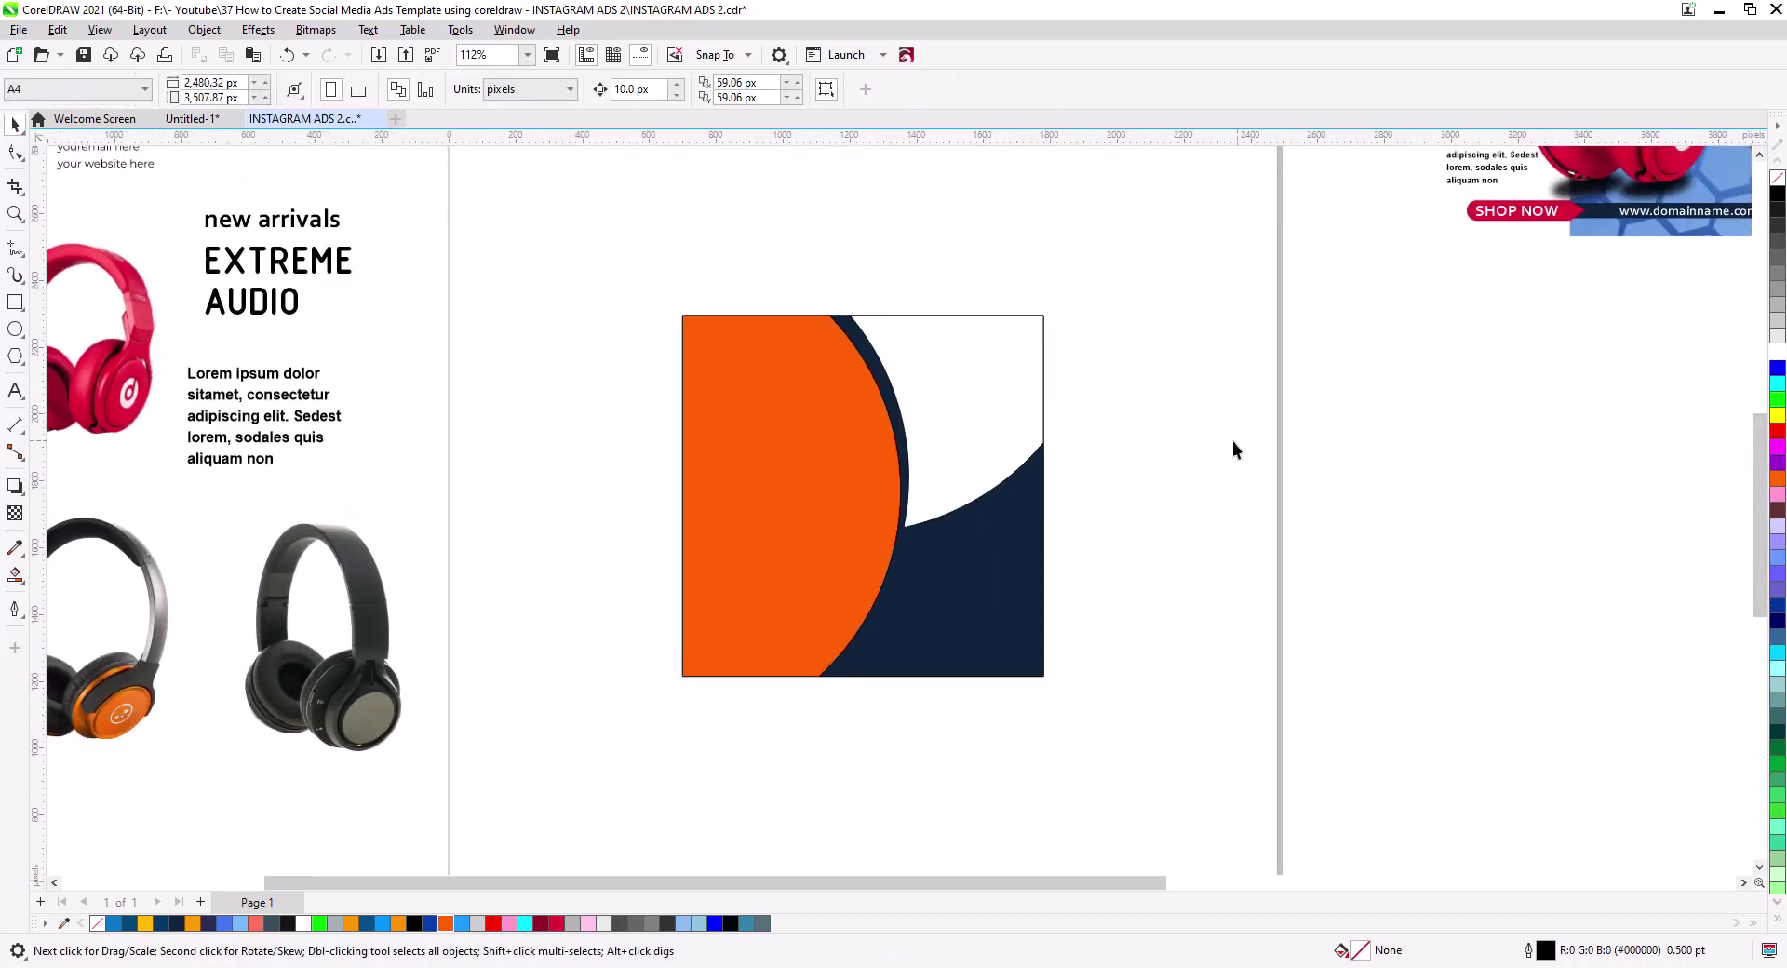
- Cut the white, navy and orange shapes, move the empty square right, and paste them back
click(977, 387)
shift+click(1009, 600)
shift+click(756, 515)
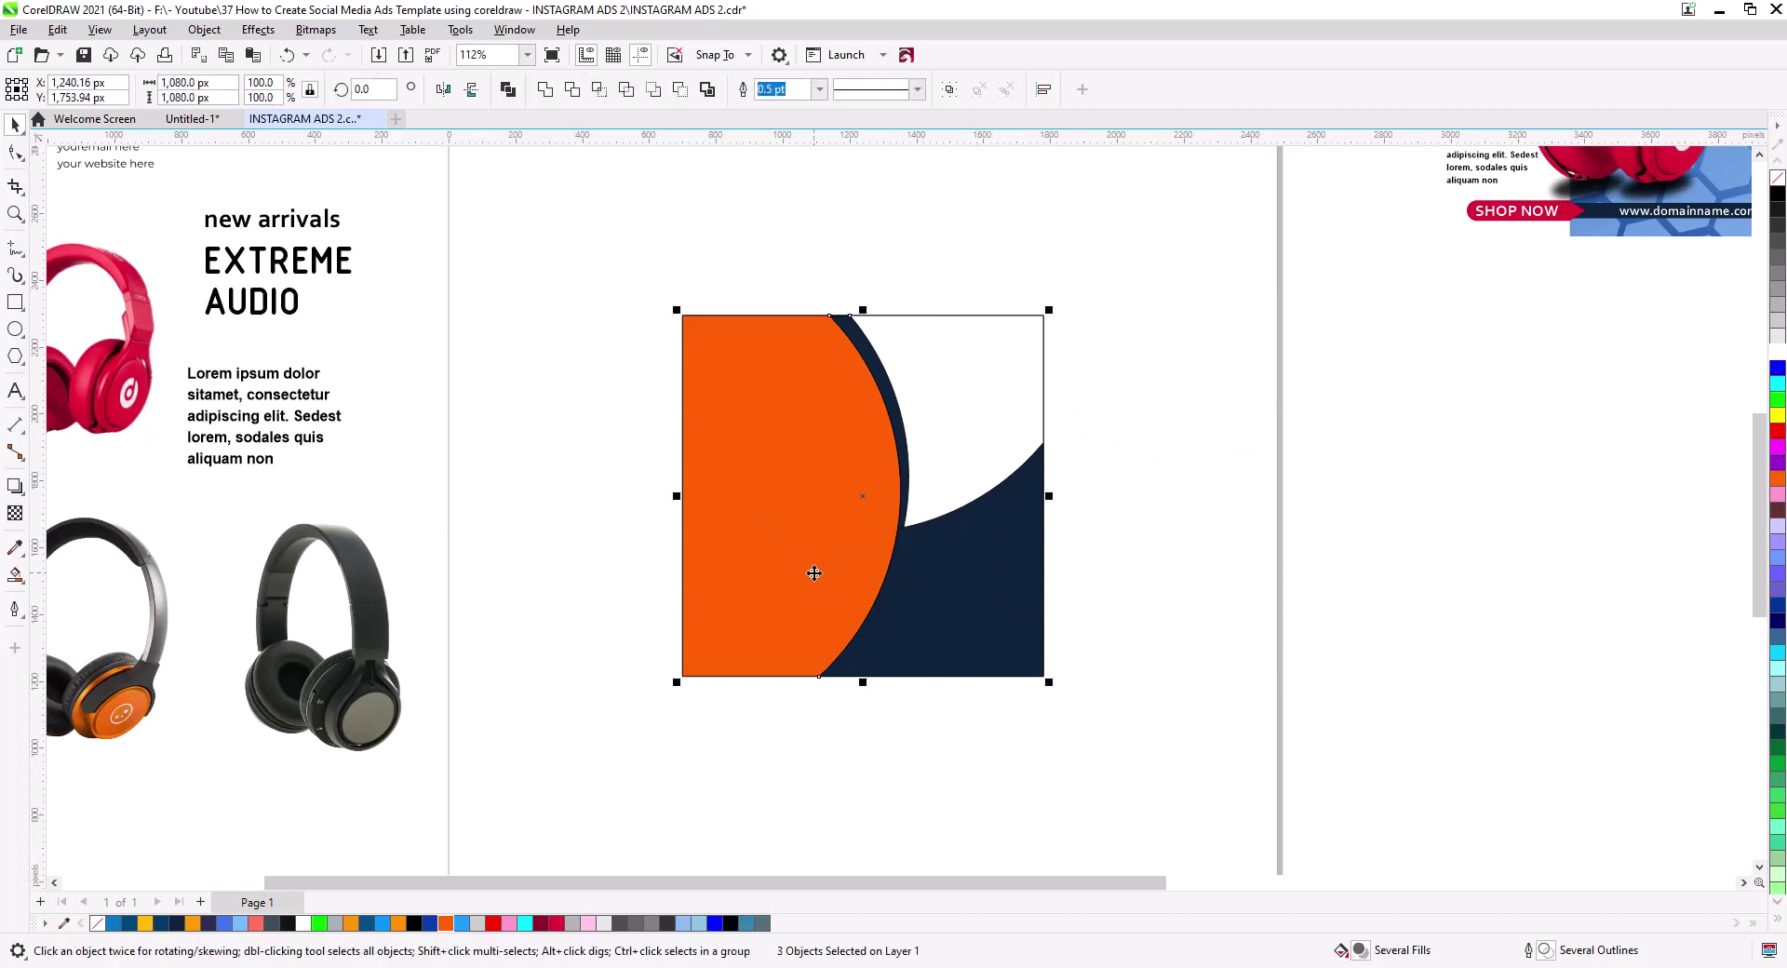
key(Delete)
click(782, 527)
drag(753, 503, 1461, 505)
key(ctrl+v)
click(1124, 545)
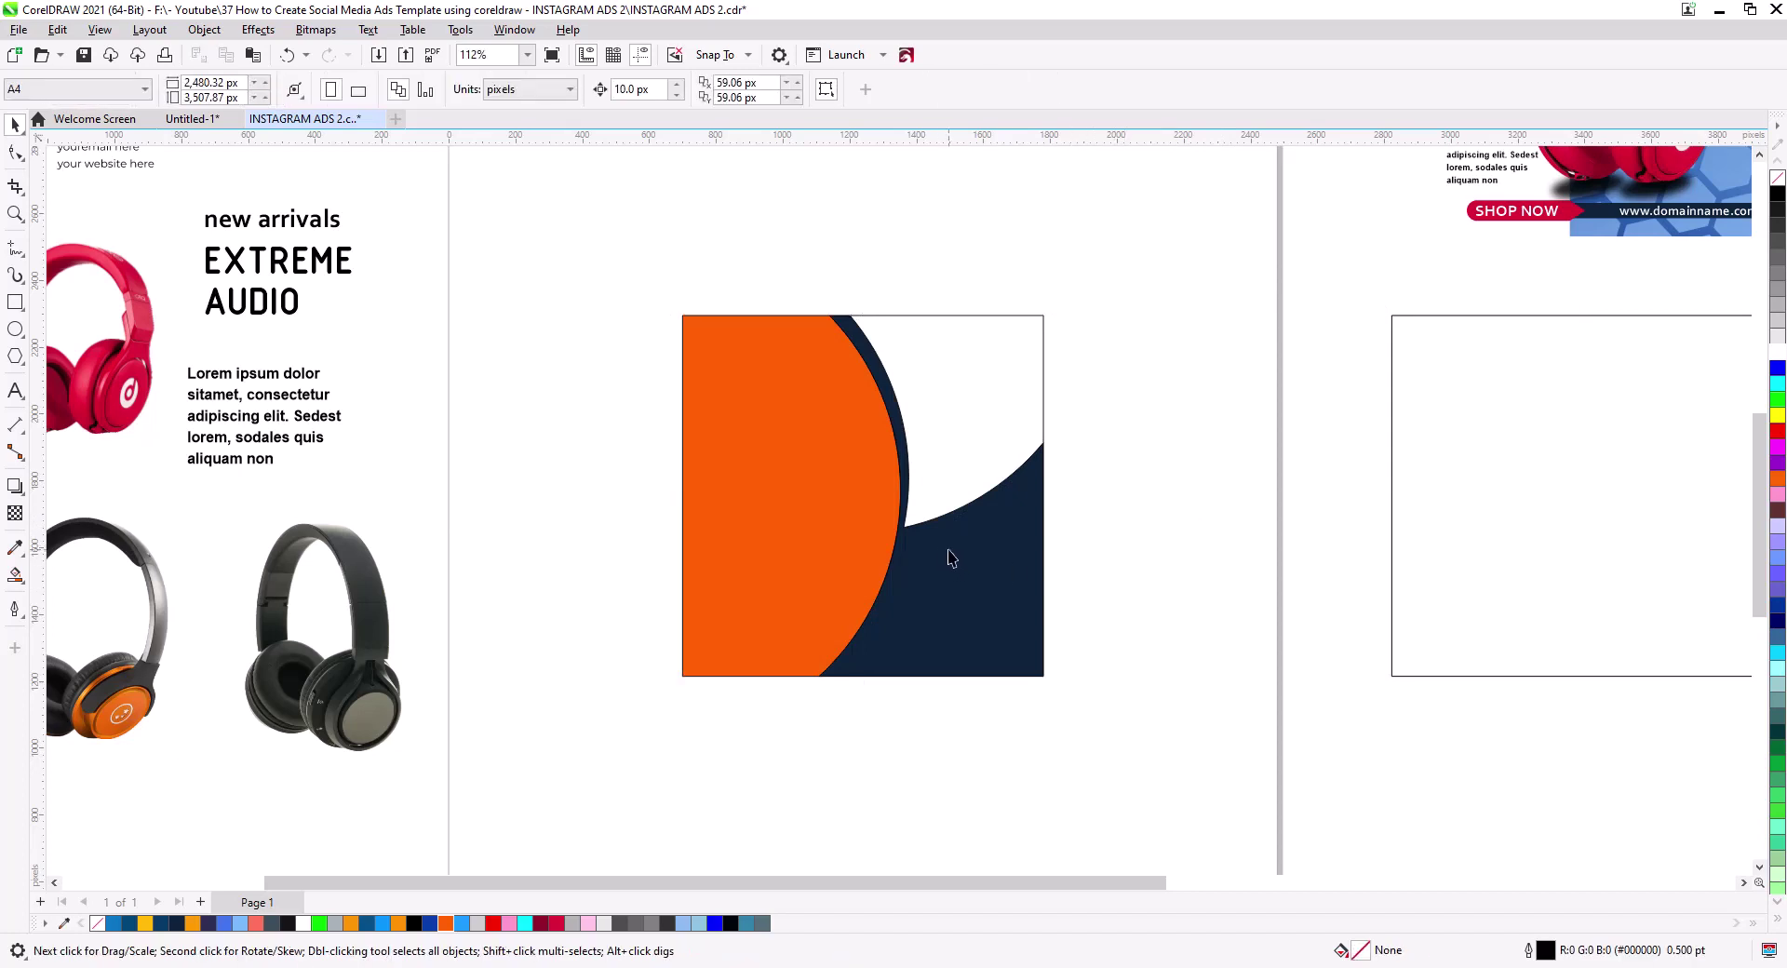
- Copy the black headphones onto the orange shape, mirror them horizontally, and enlarge them
drag(365, 688, 817, 547)
click(847, 575)
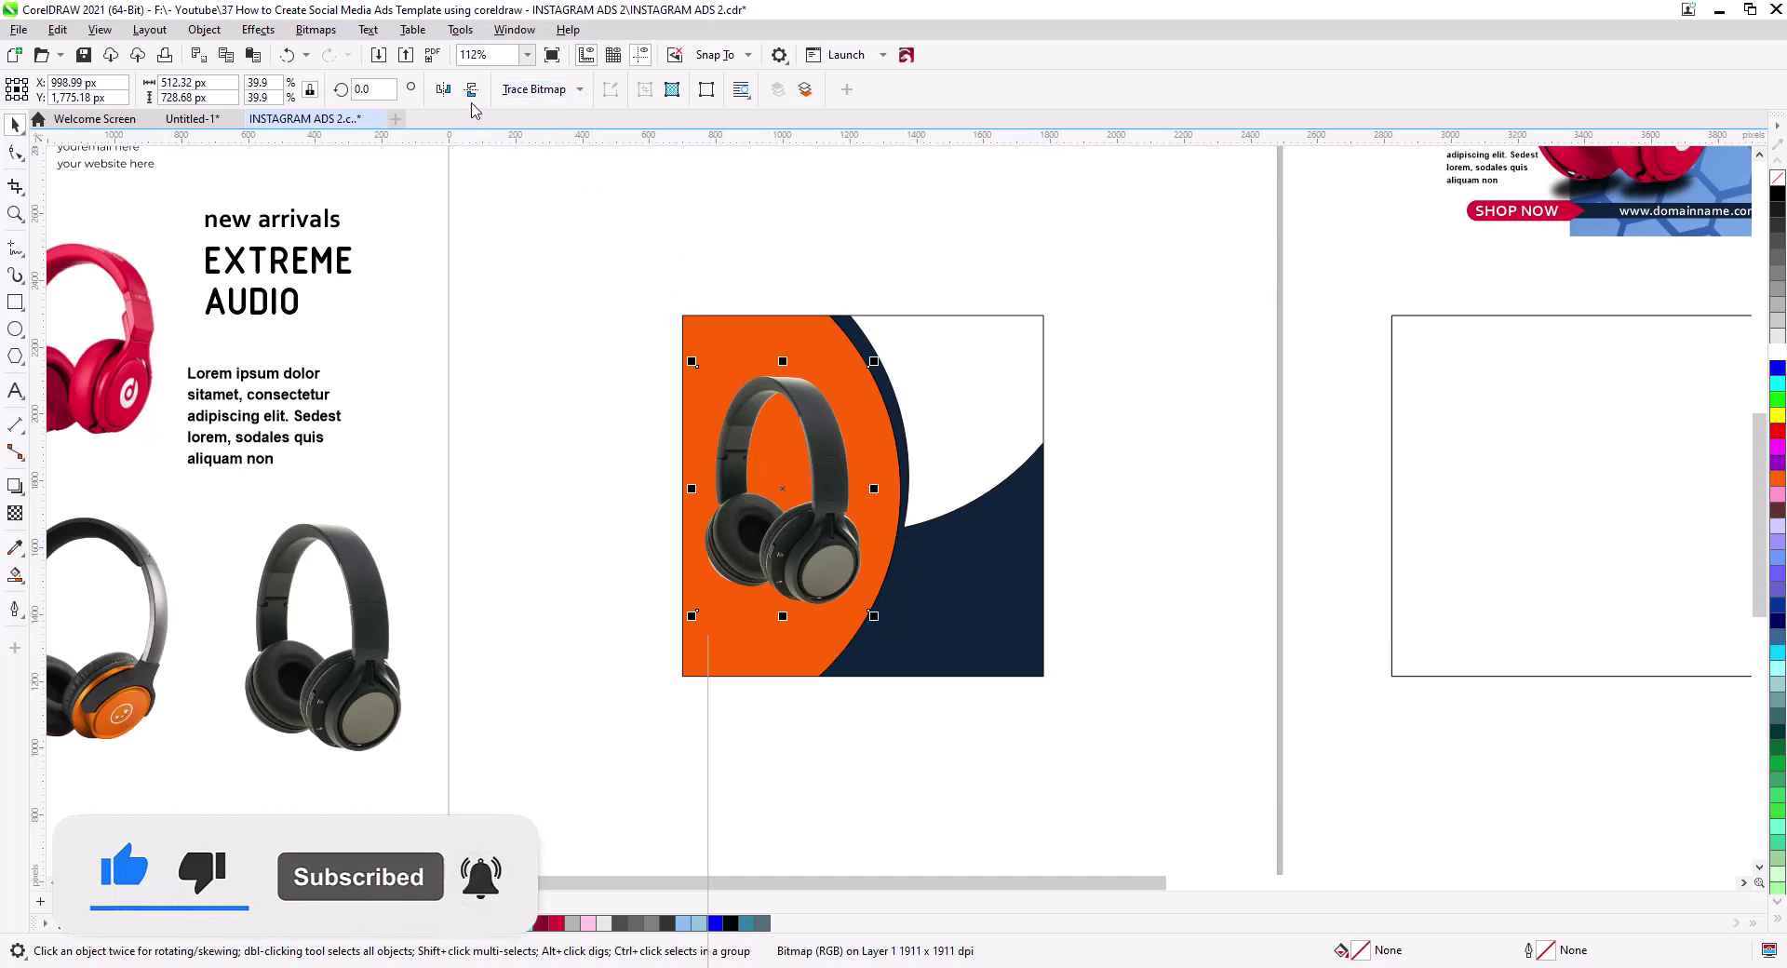
click(443, 88)
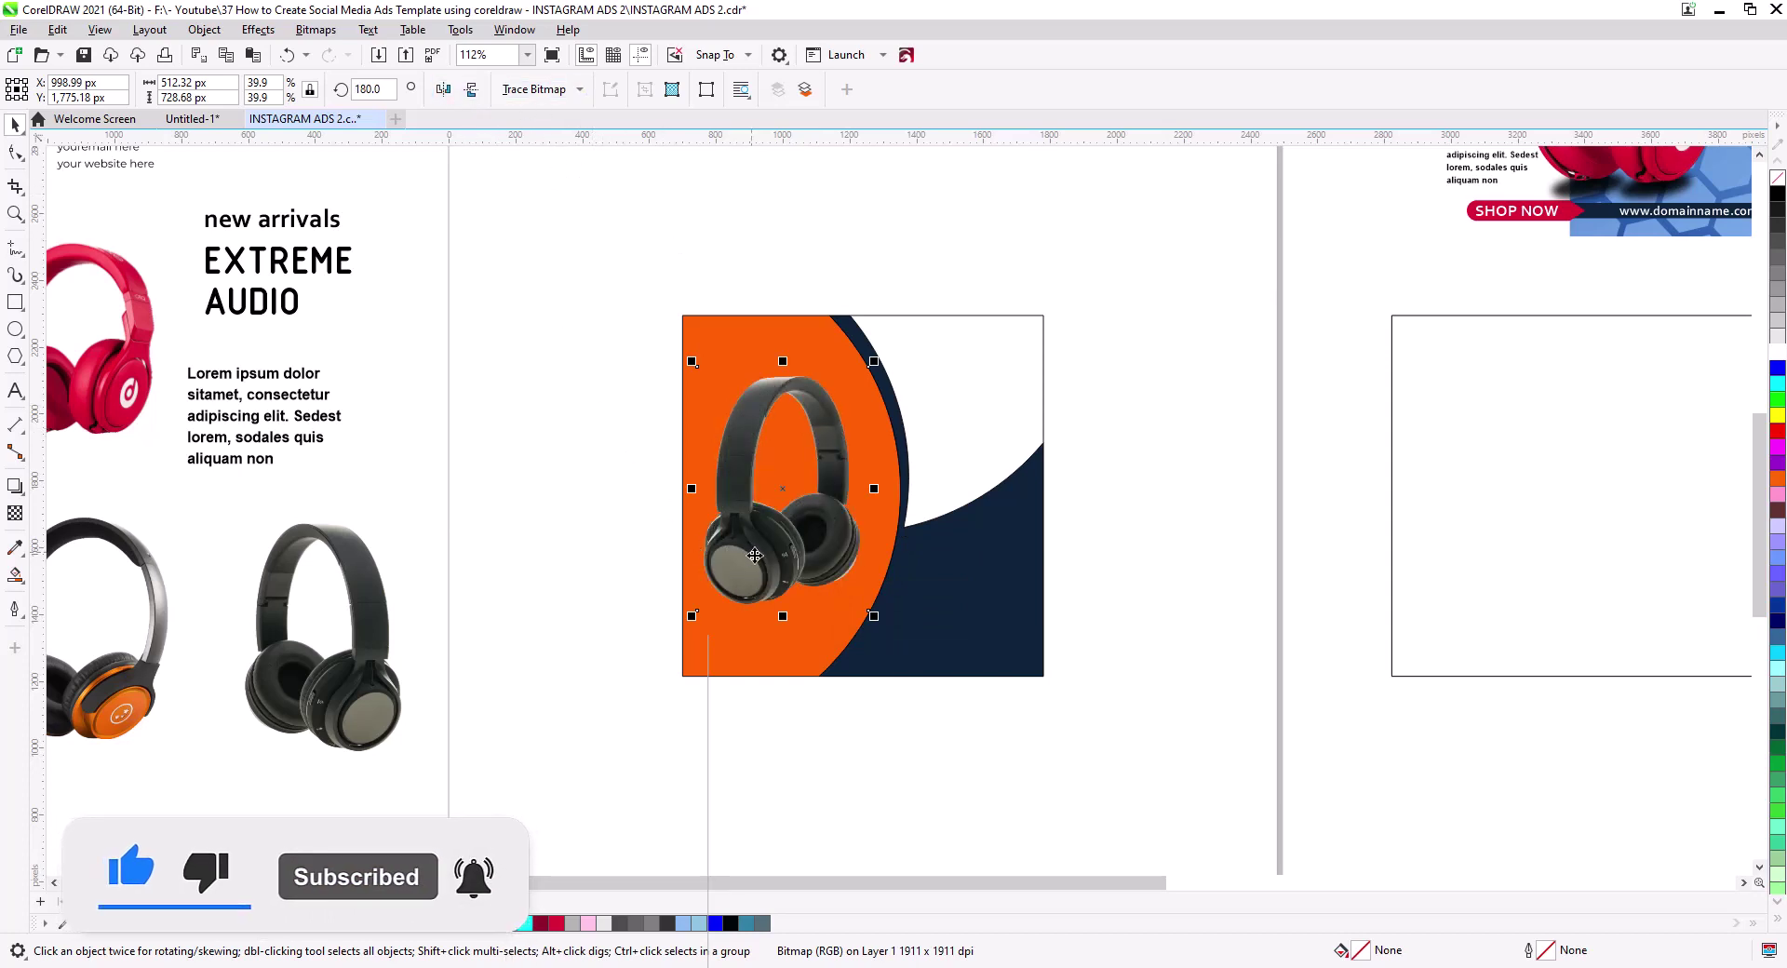
drag(875, 615, 892, 635)
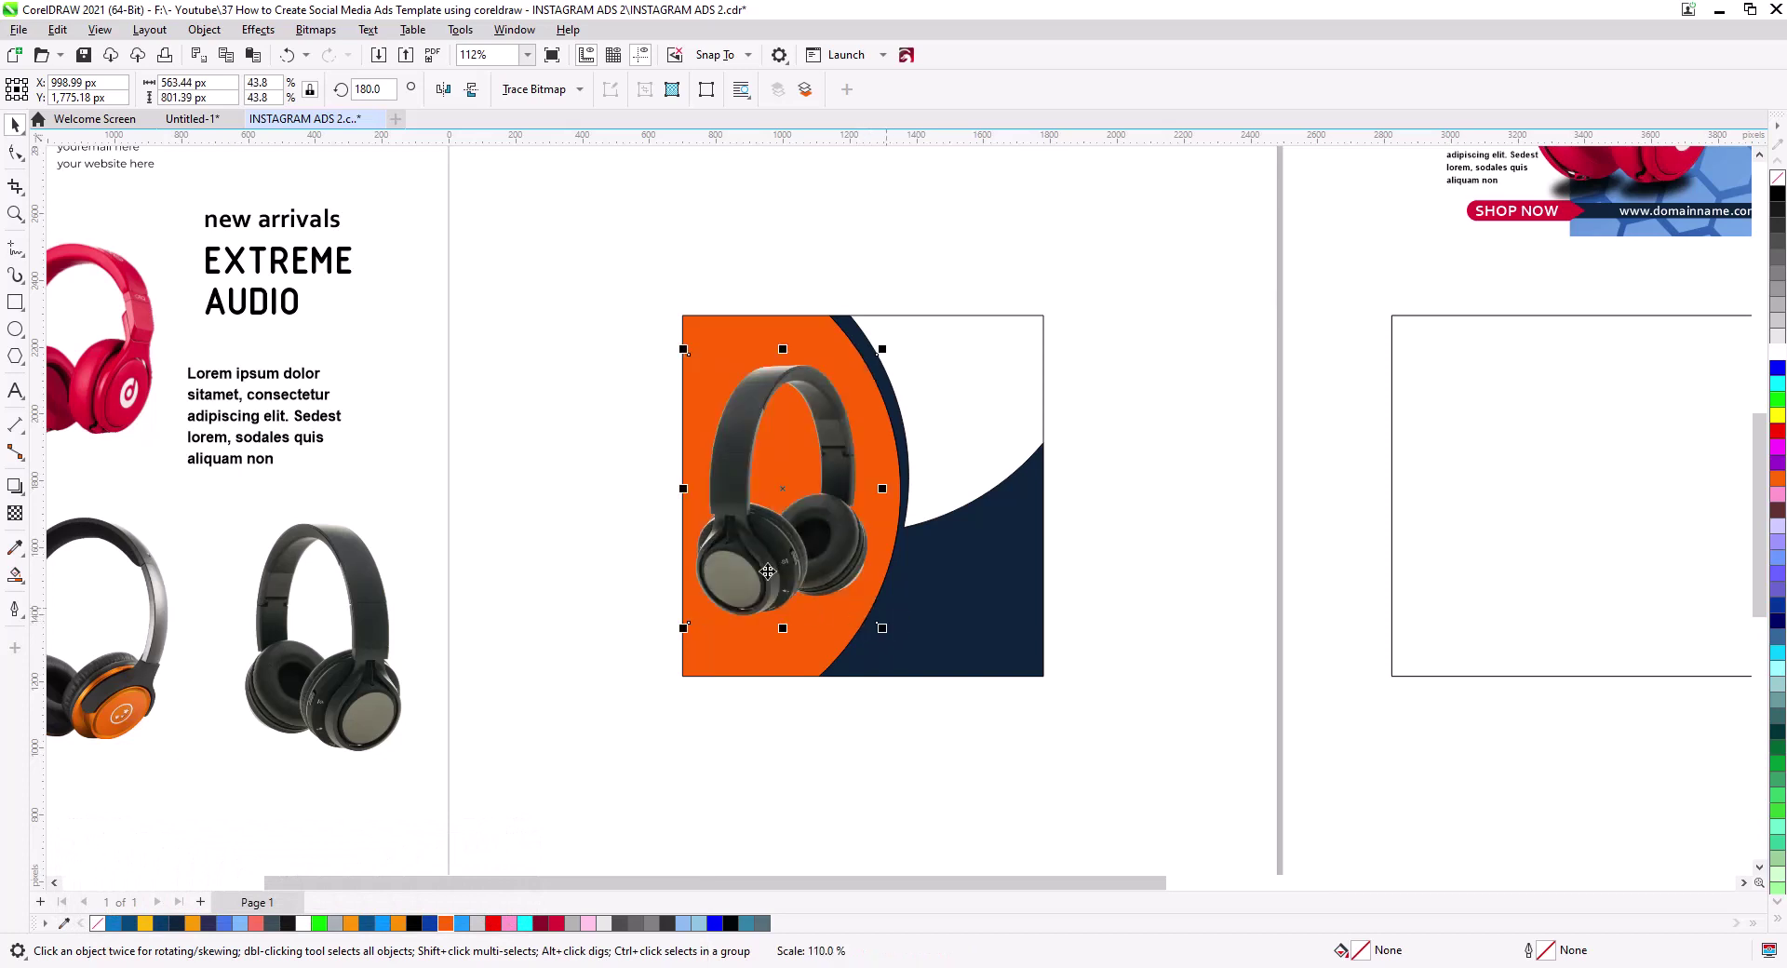
drag(768, 569, 772, 573)
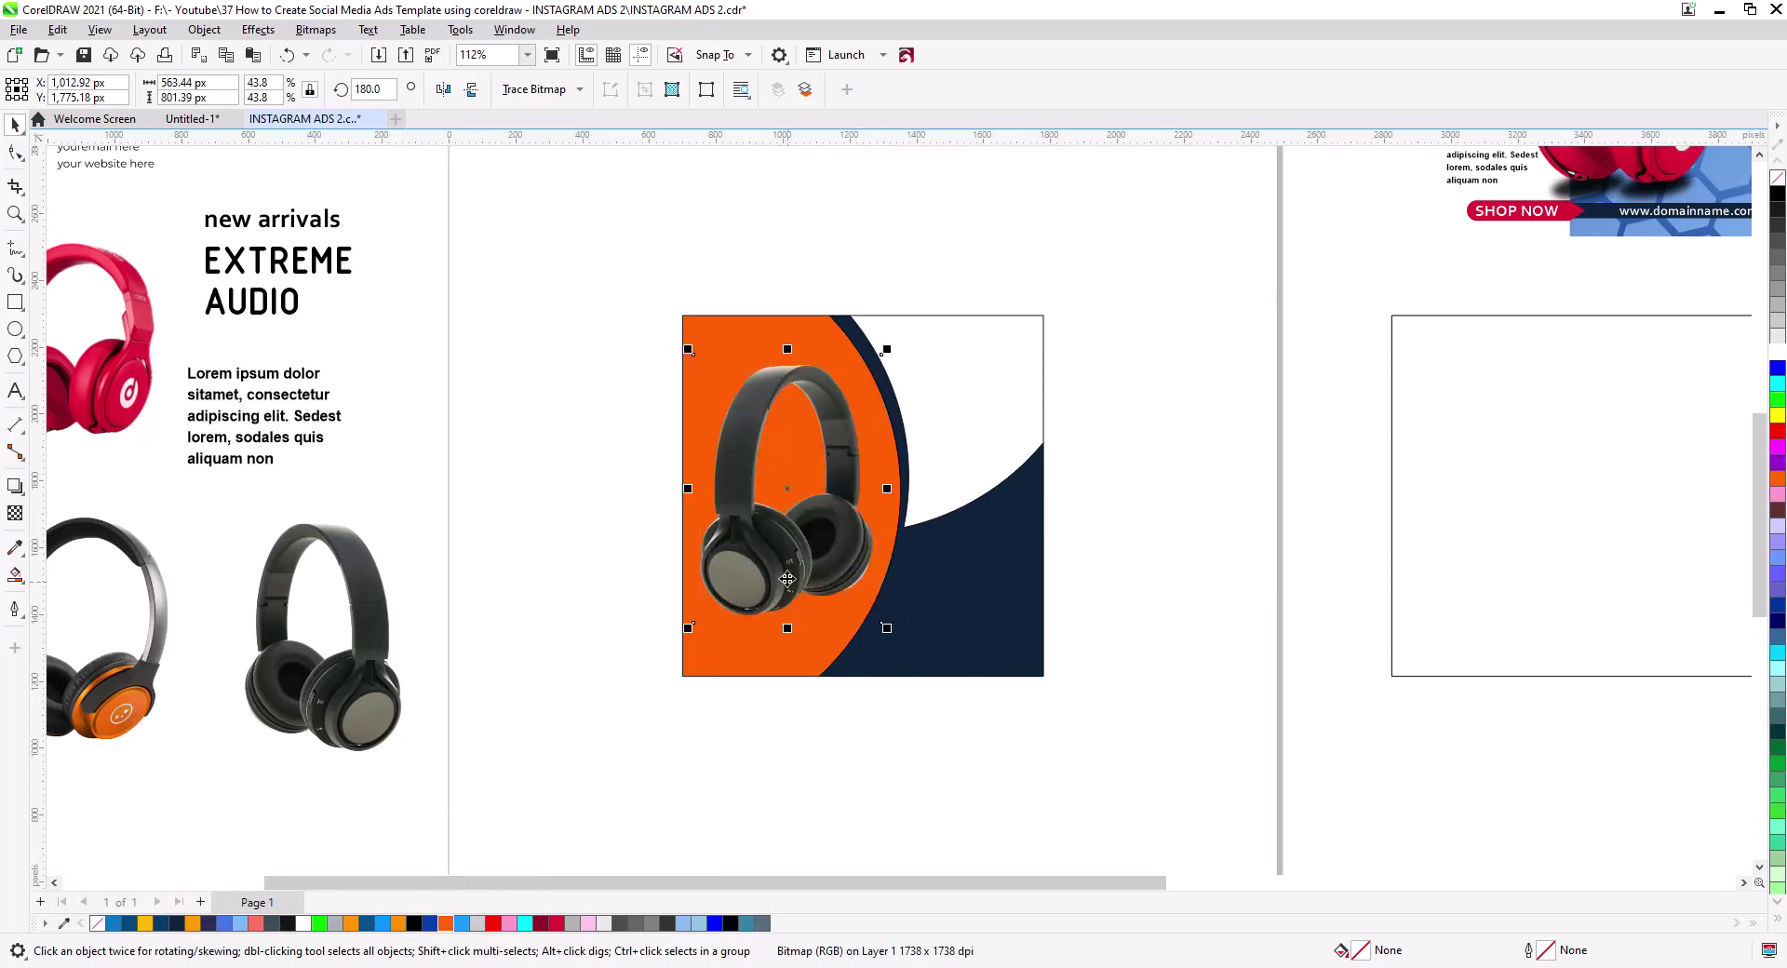
scroll(809, 578, up, 3)
drag(882, 541, 820, 591)
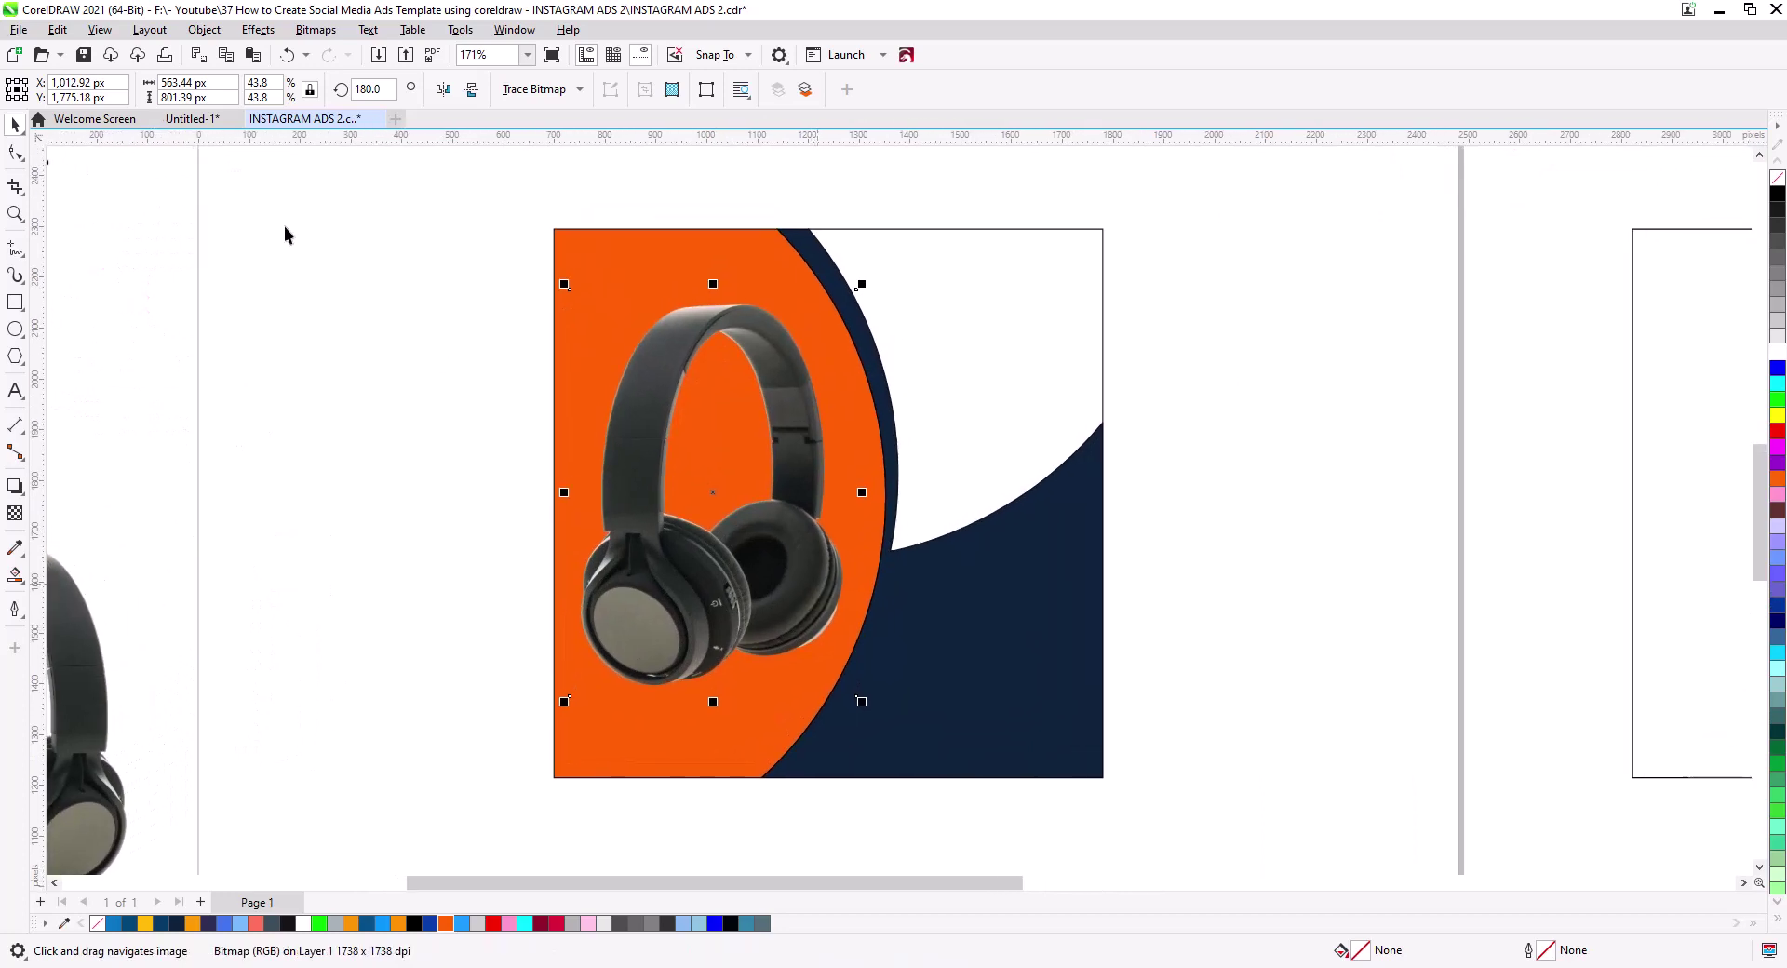
click(257, 29)
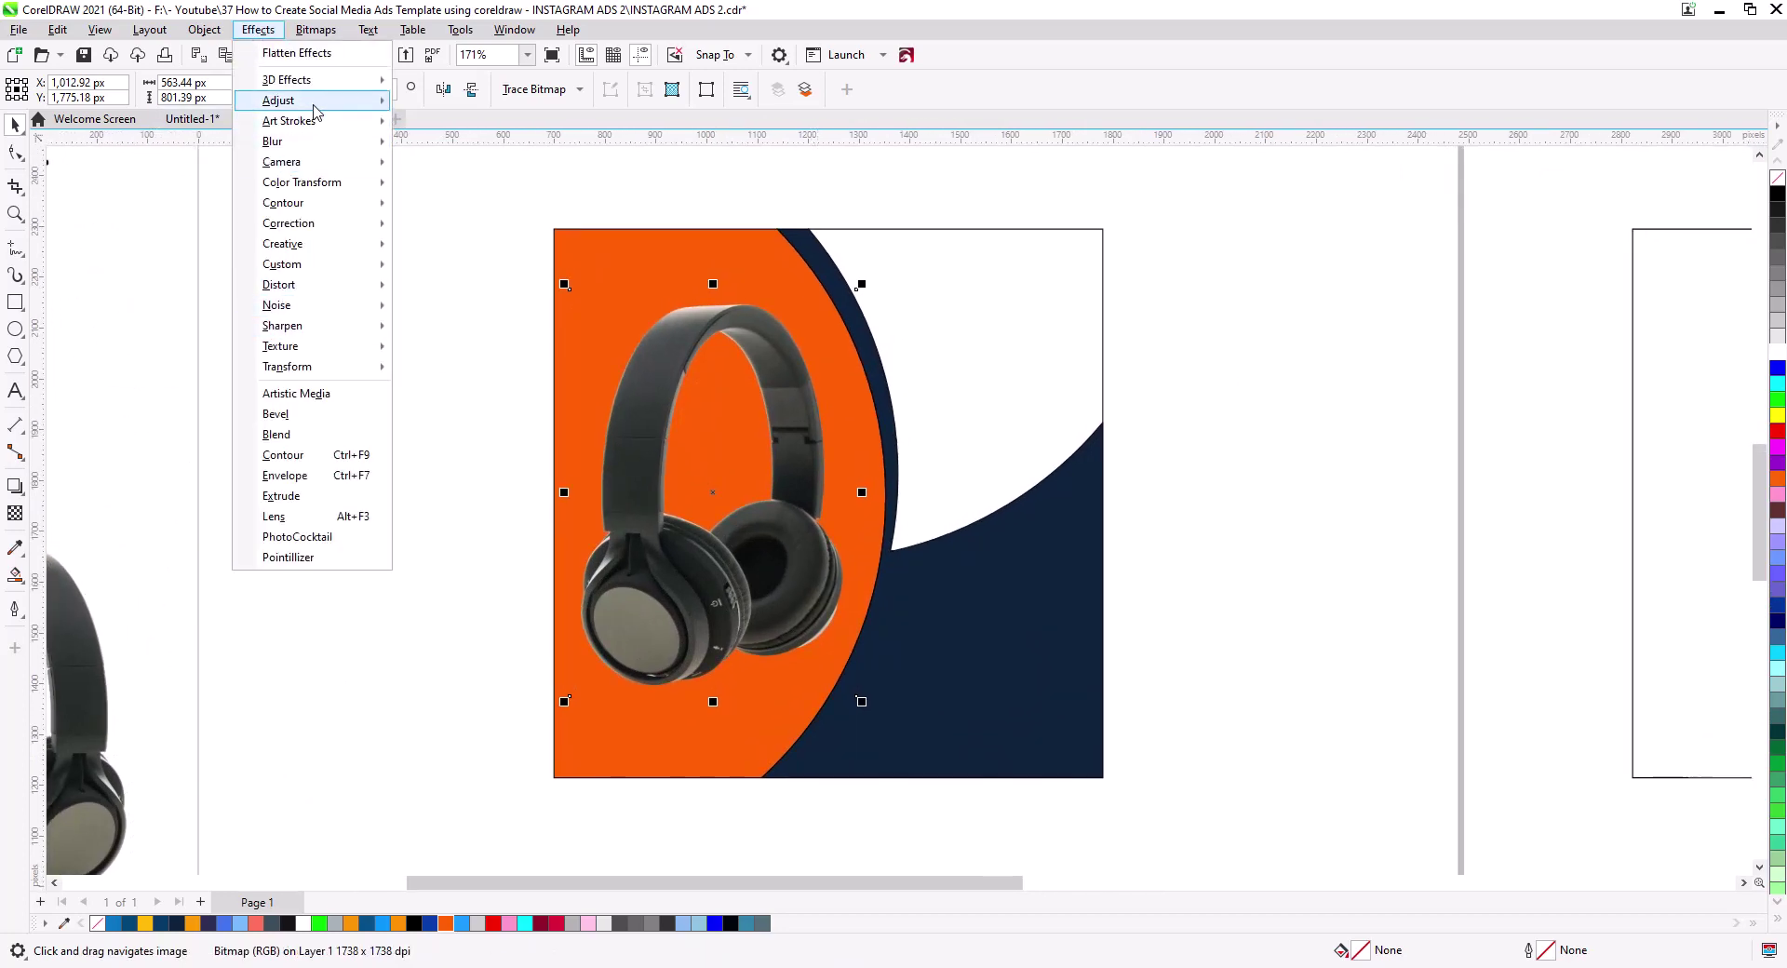
- Apply Brightness/Contrast/Intensity to the headphones: brightness -2, contrast 29, intensity 16
mouse_move(314, 102)
click(493, 246)
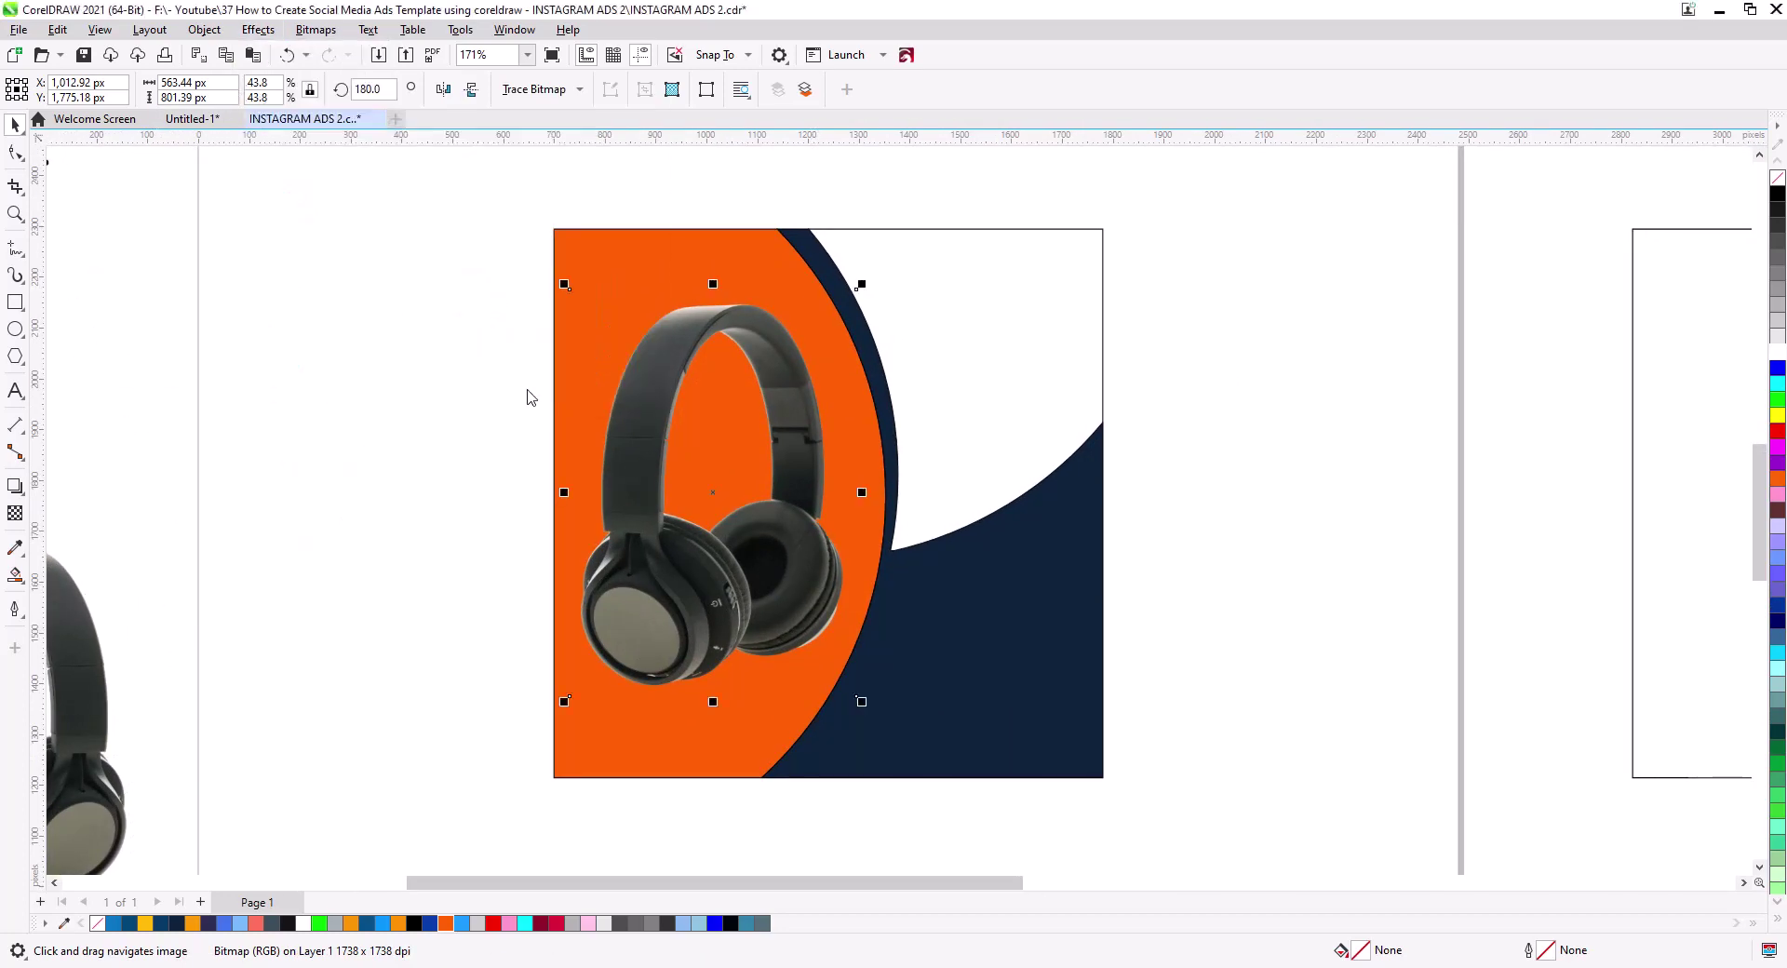
drag(873, 403, 1173, 532)
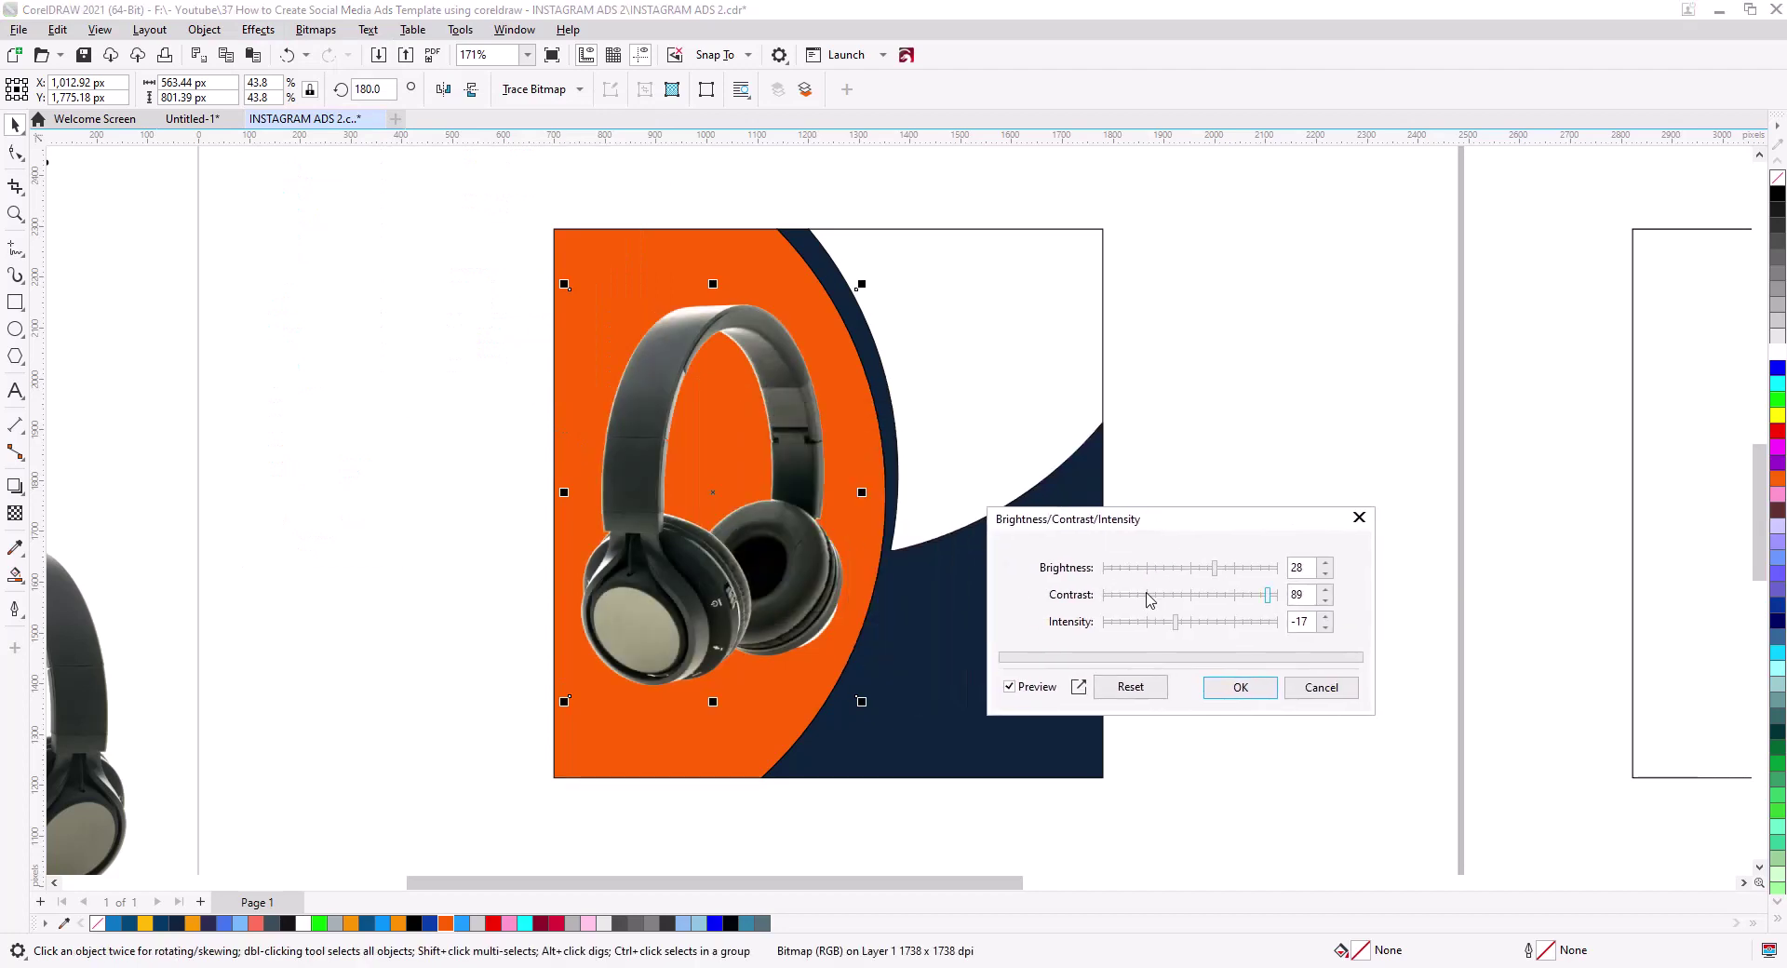
click(1129, 689)
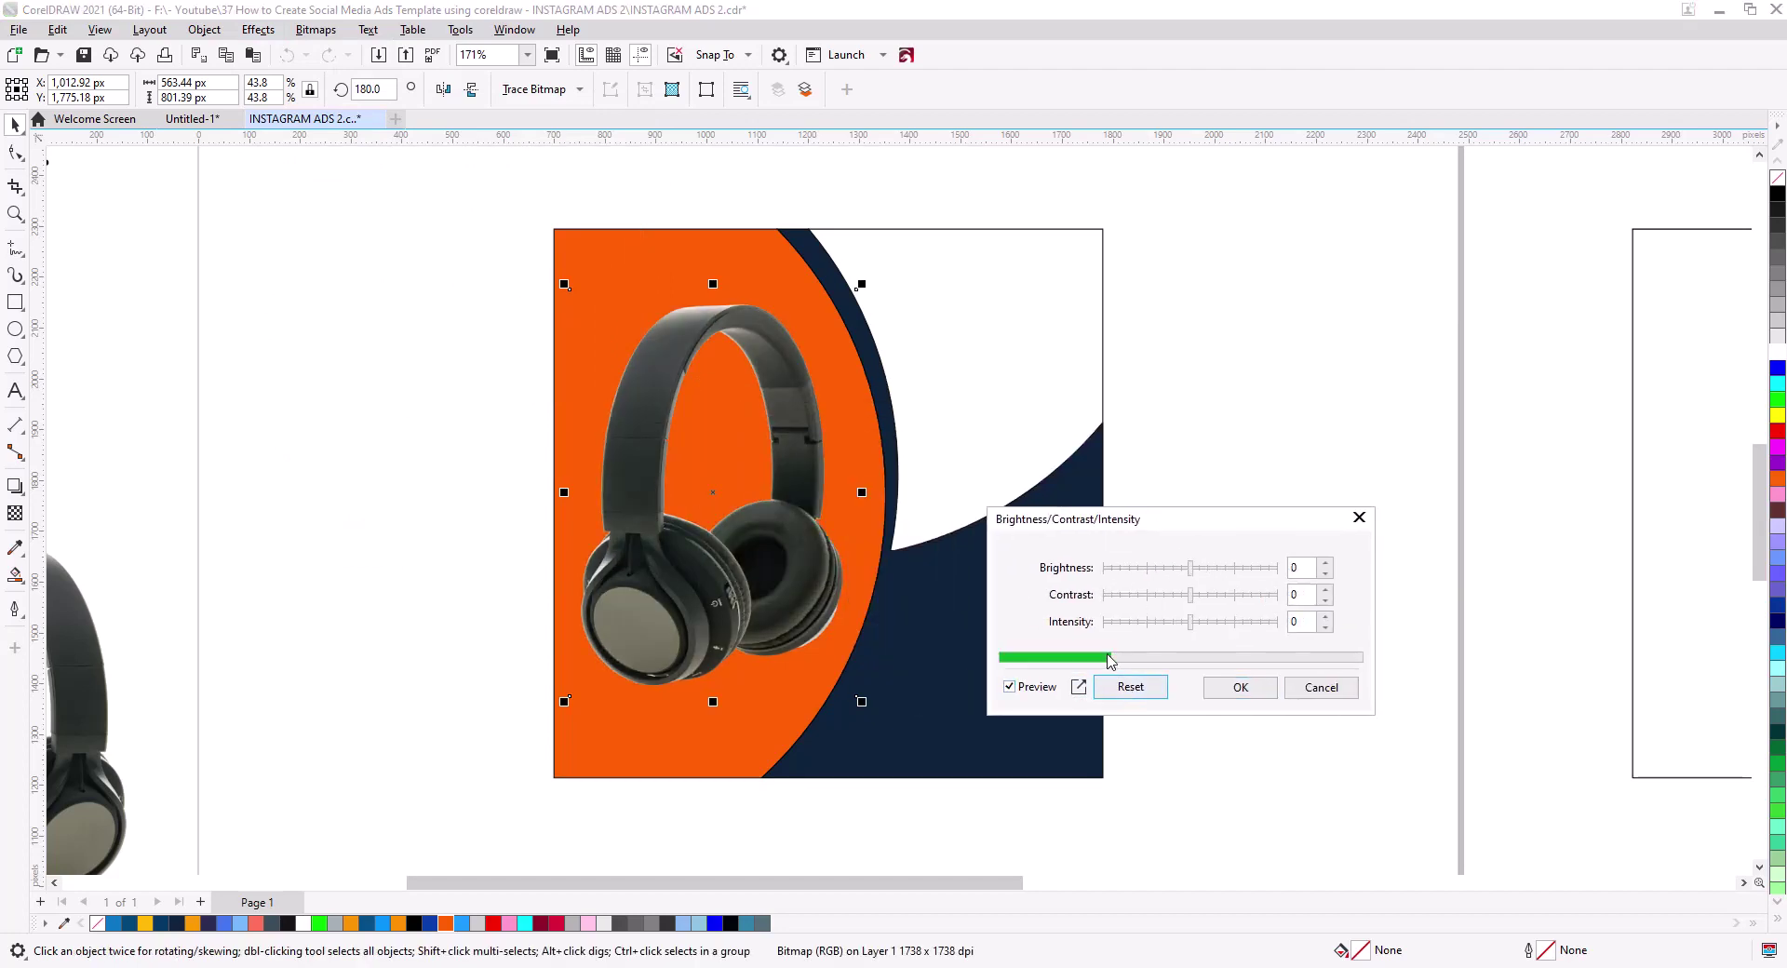
drag(1191, 596, 1224, 606)
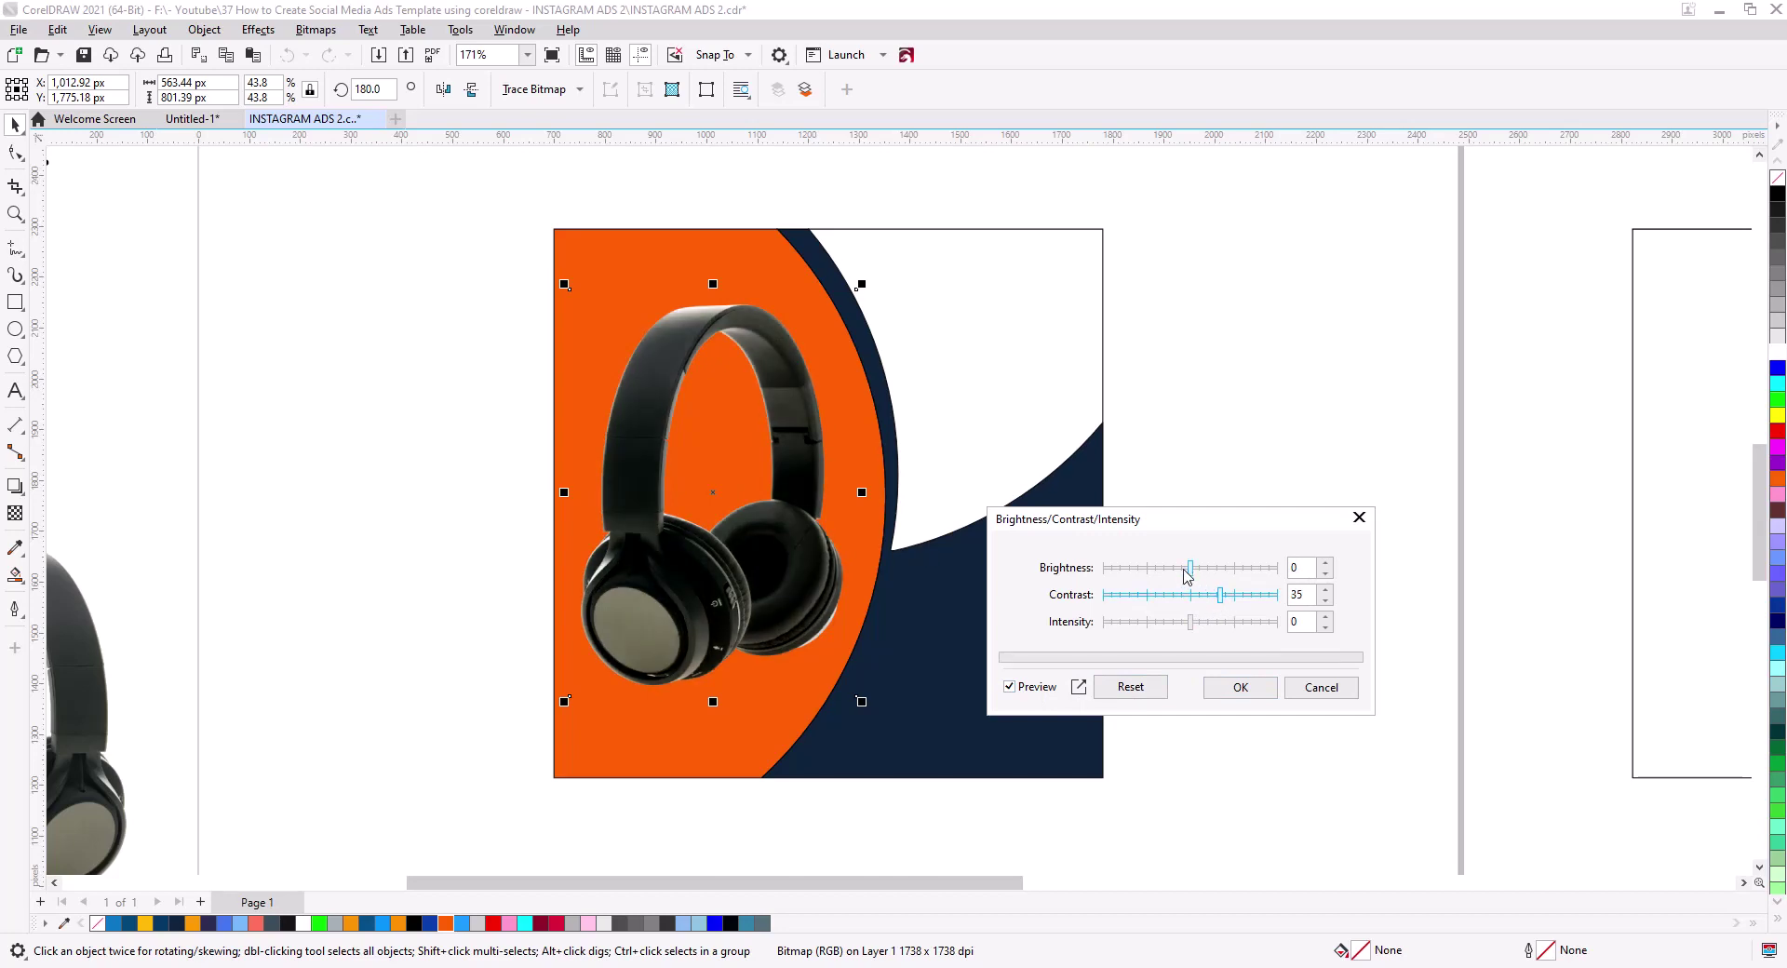
click(1190, 569)
drag(1205, 574, 1207, 623)
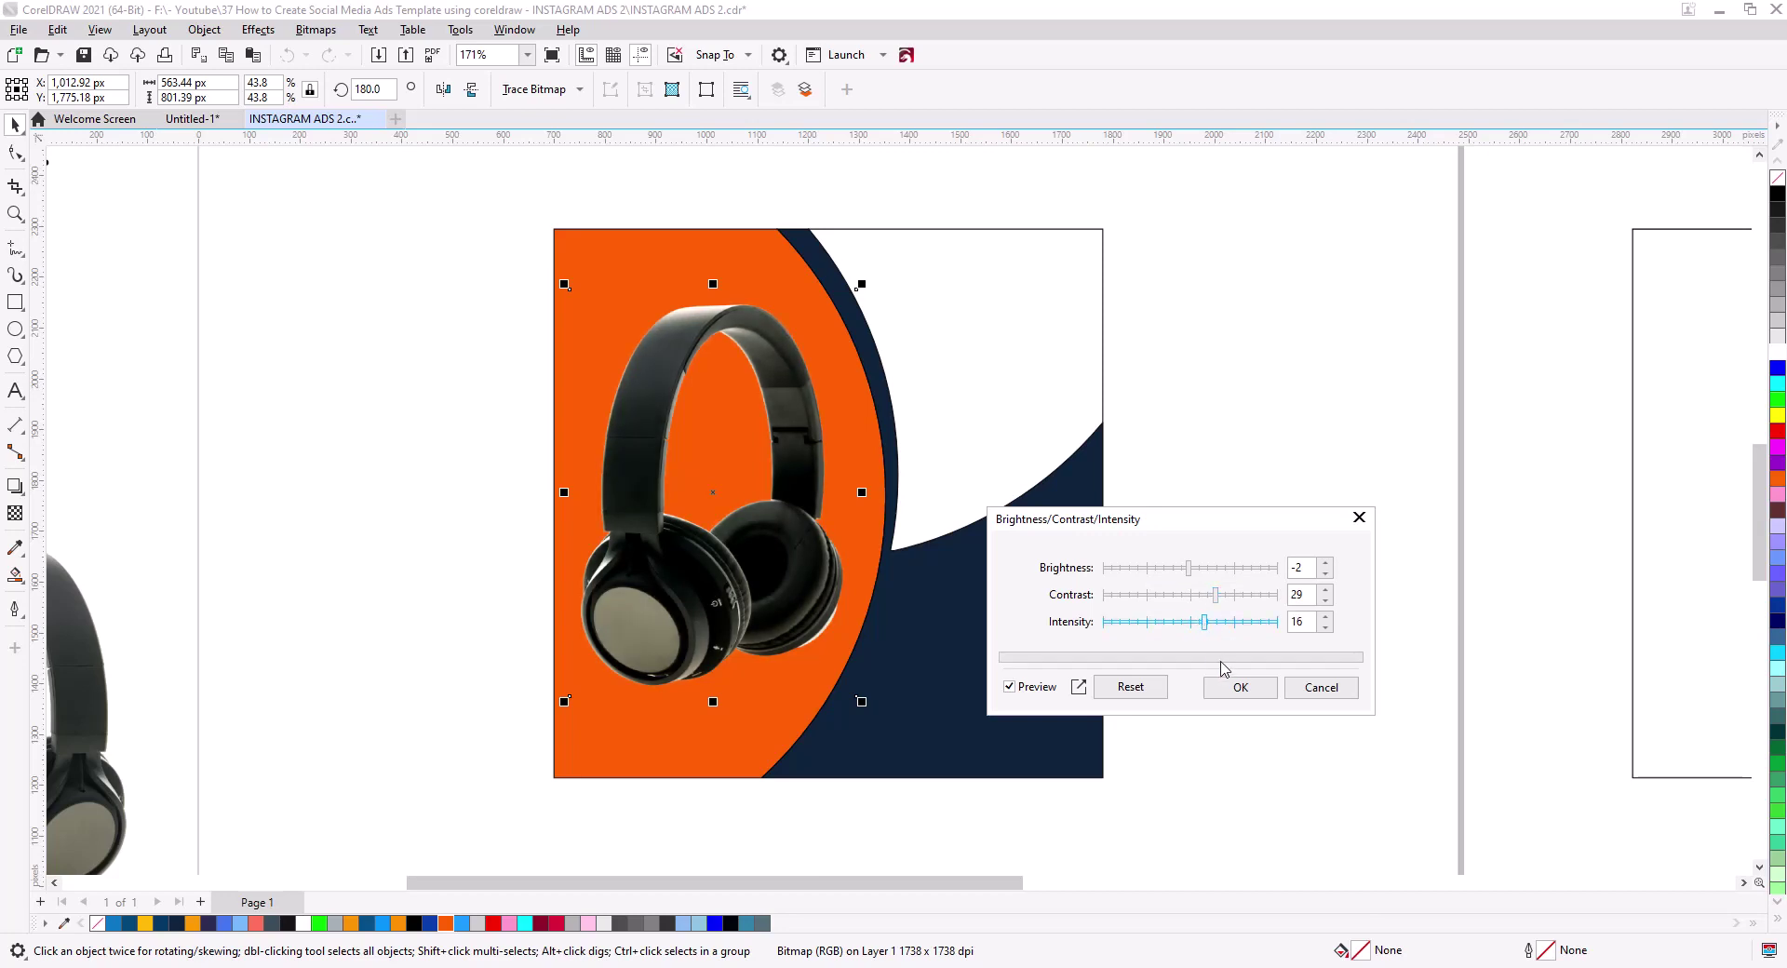
click(1240, 687)
key(Escape)
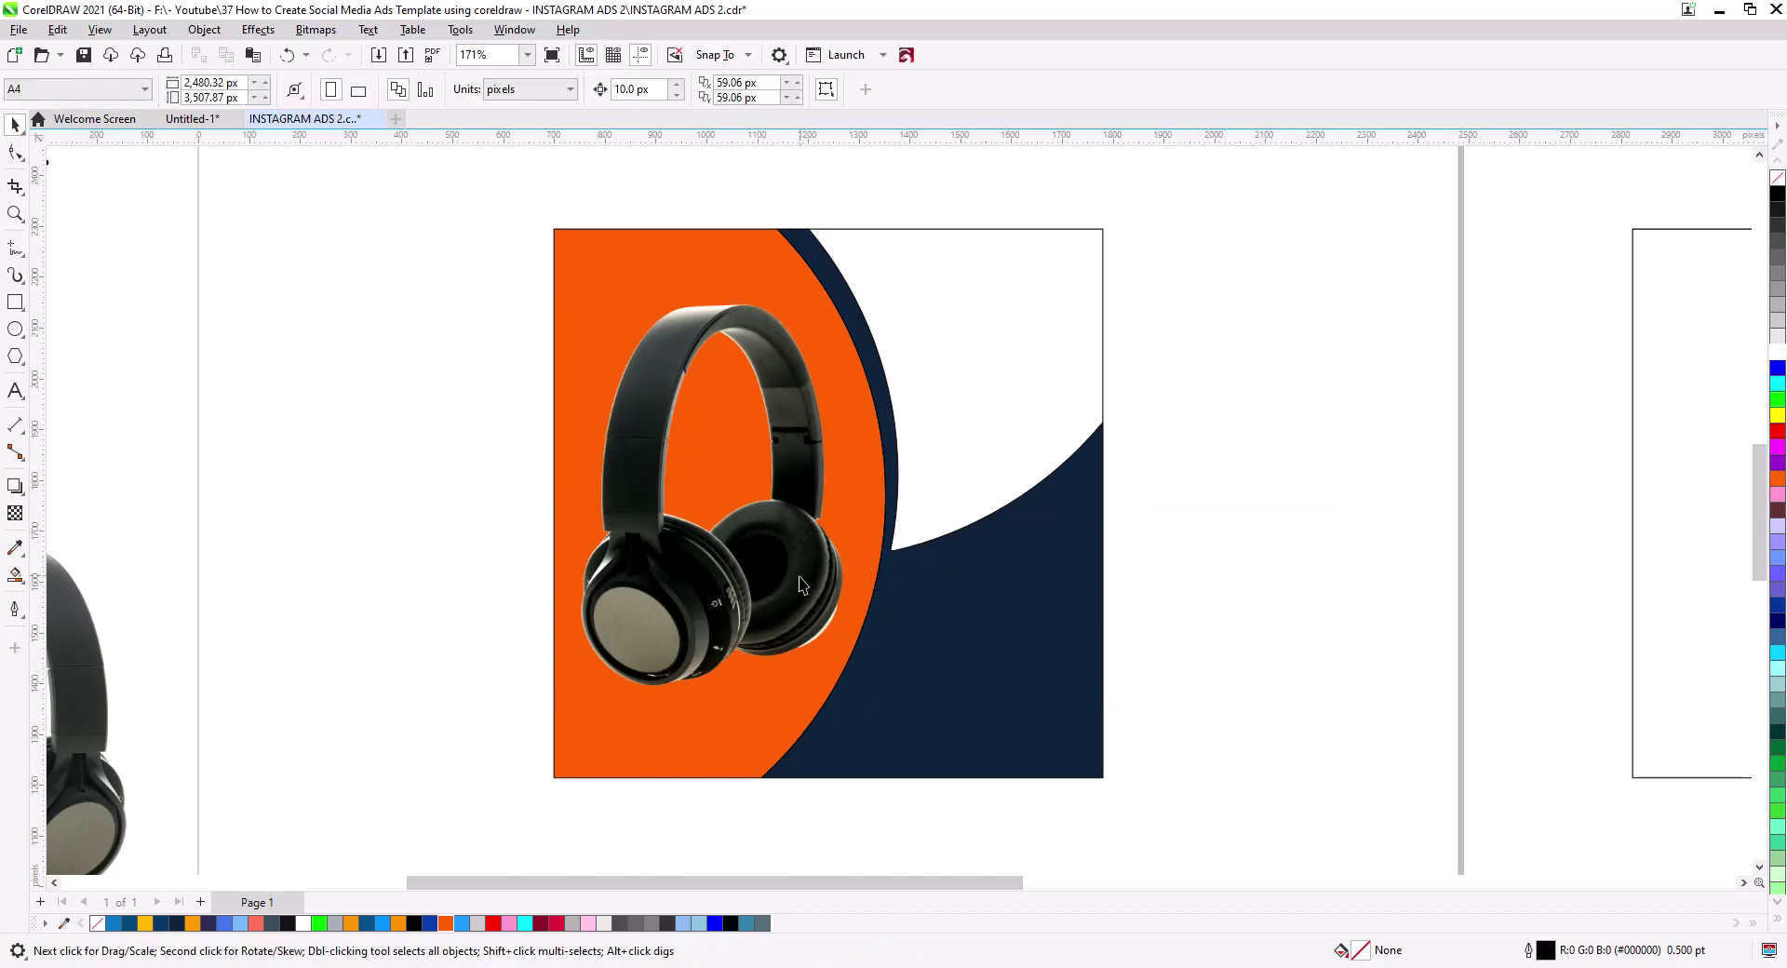
- Rotate the headphones slightly
click(802, 585)
click(802, 591)
drag(862, 705, 868, 704)
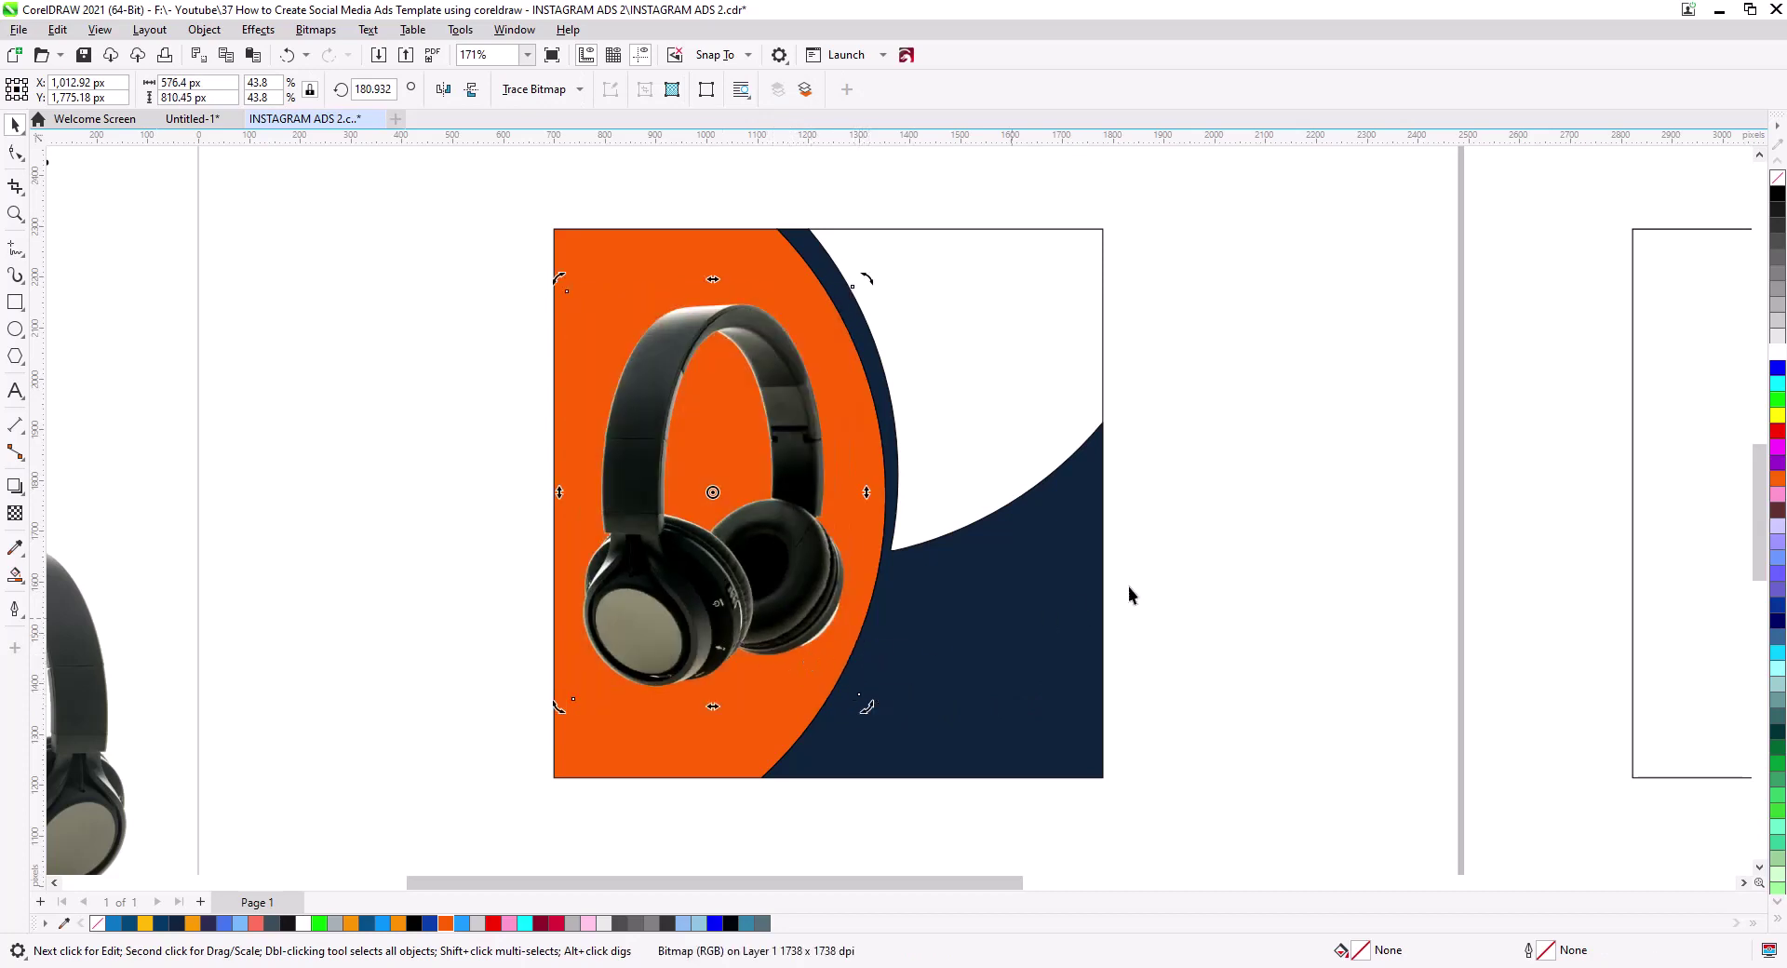
click(1208, 578)
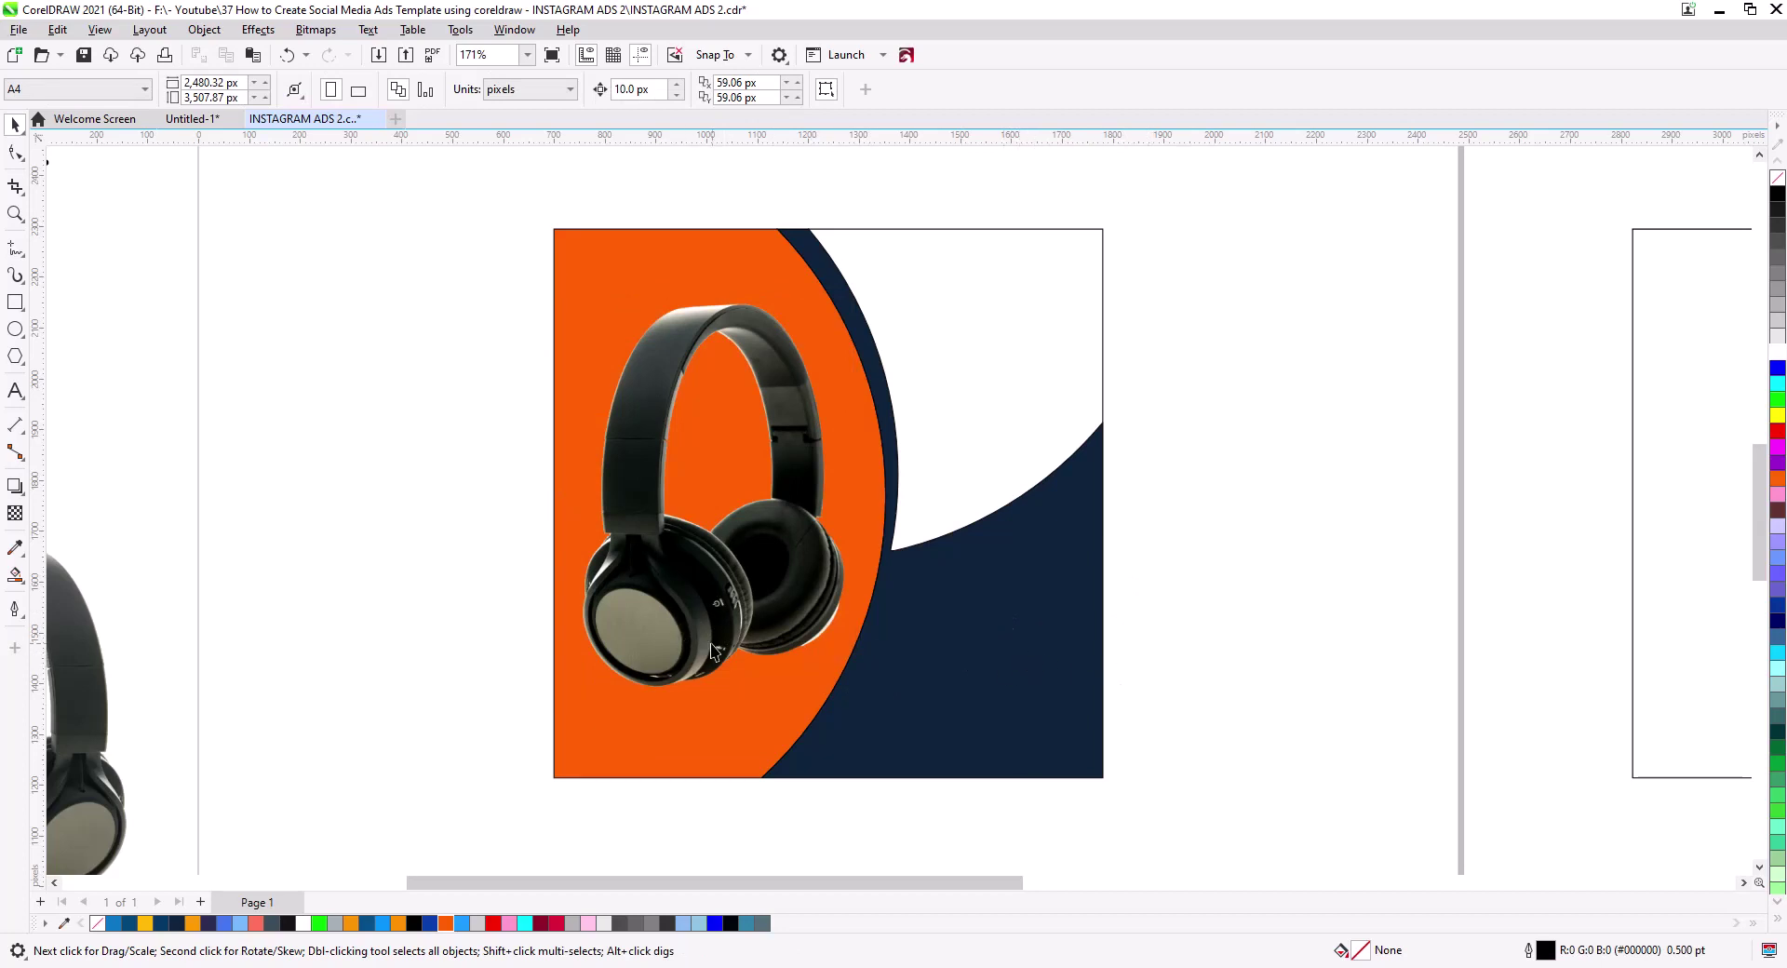
- Move the headphones a little down and left on the orange shape
click(816, 614)
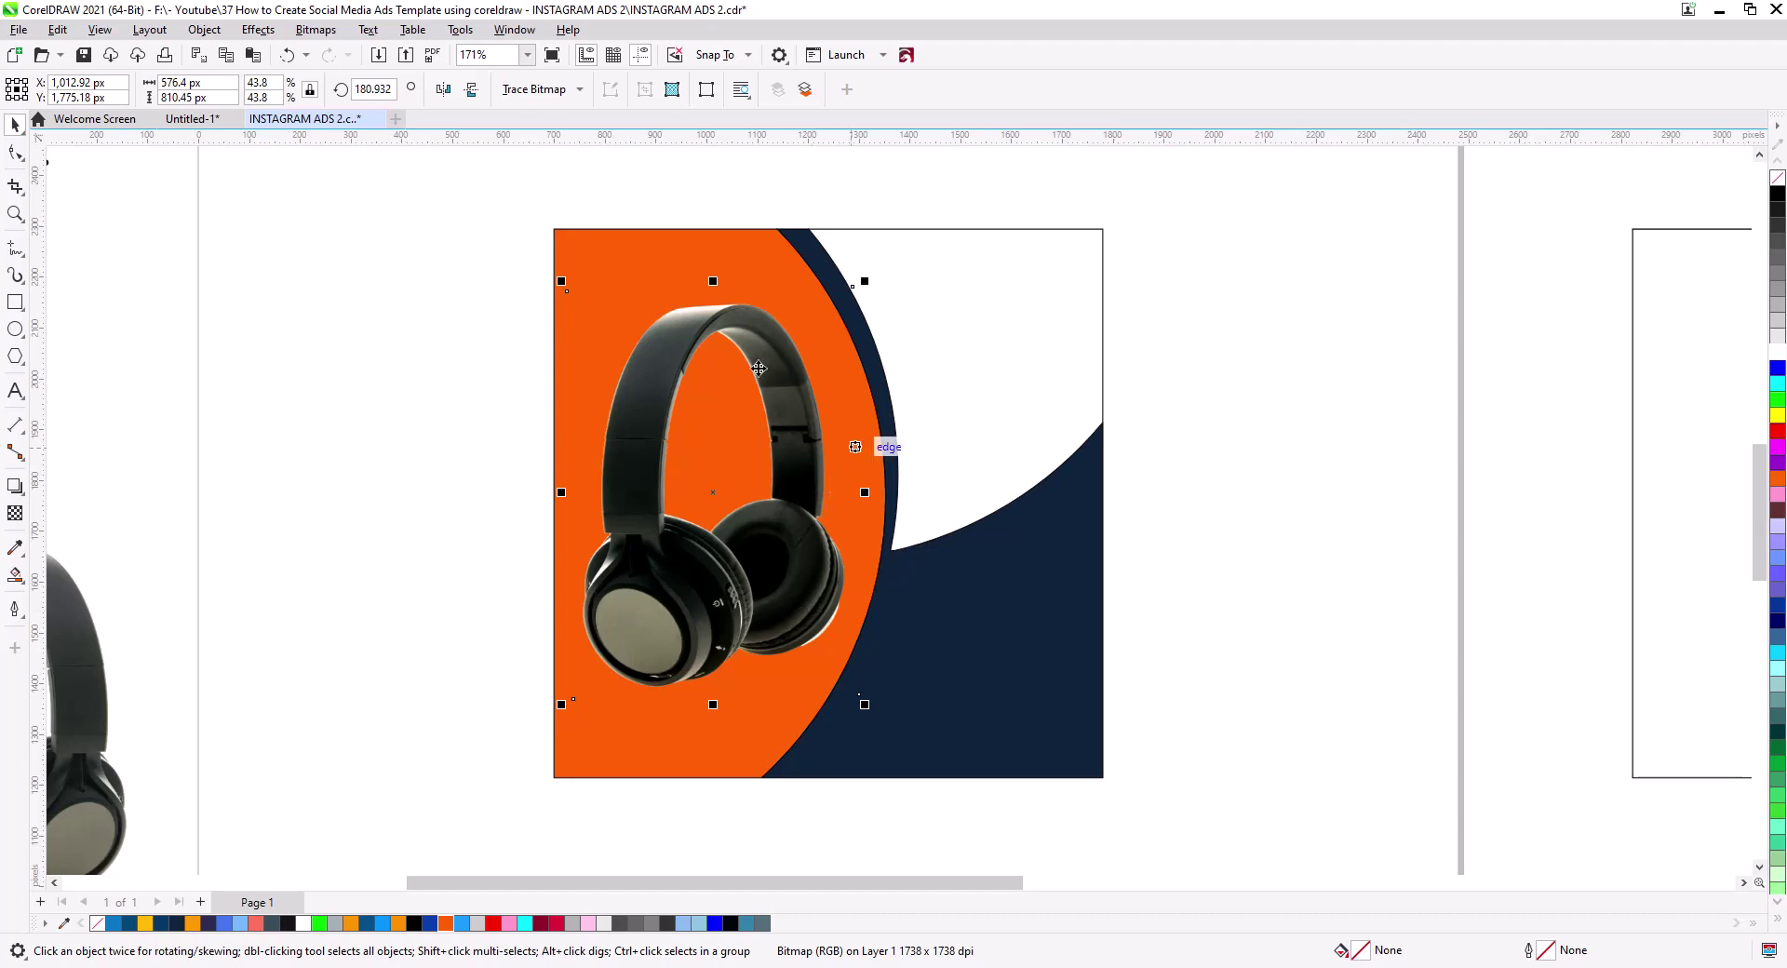
shift+click(598, 258)
drag(598, 259, 540, 371)
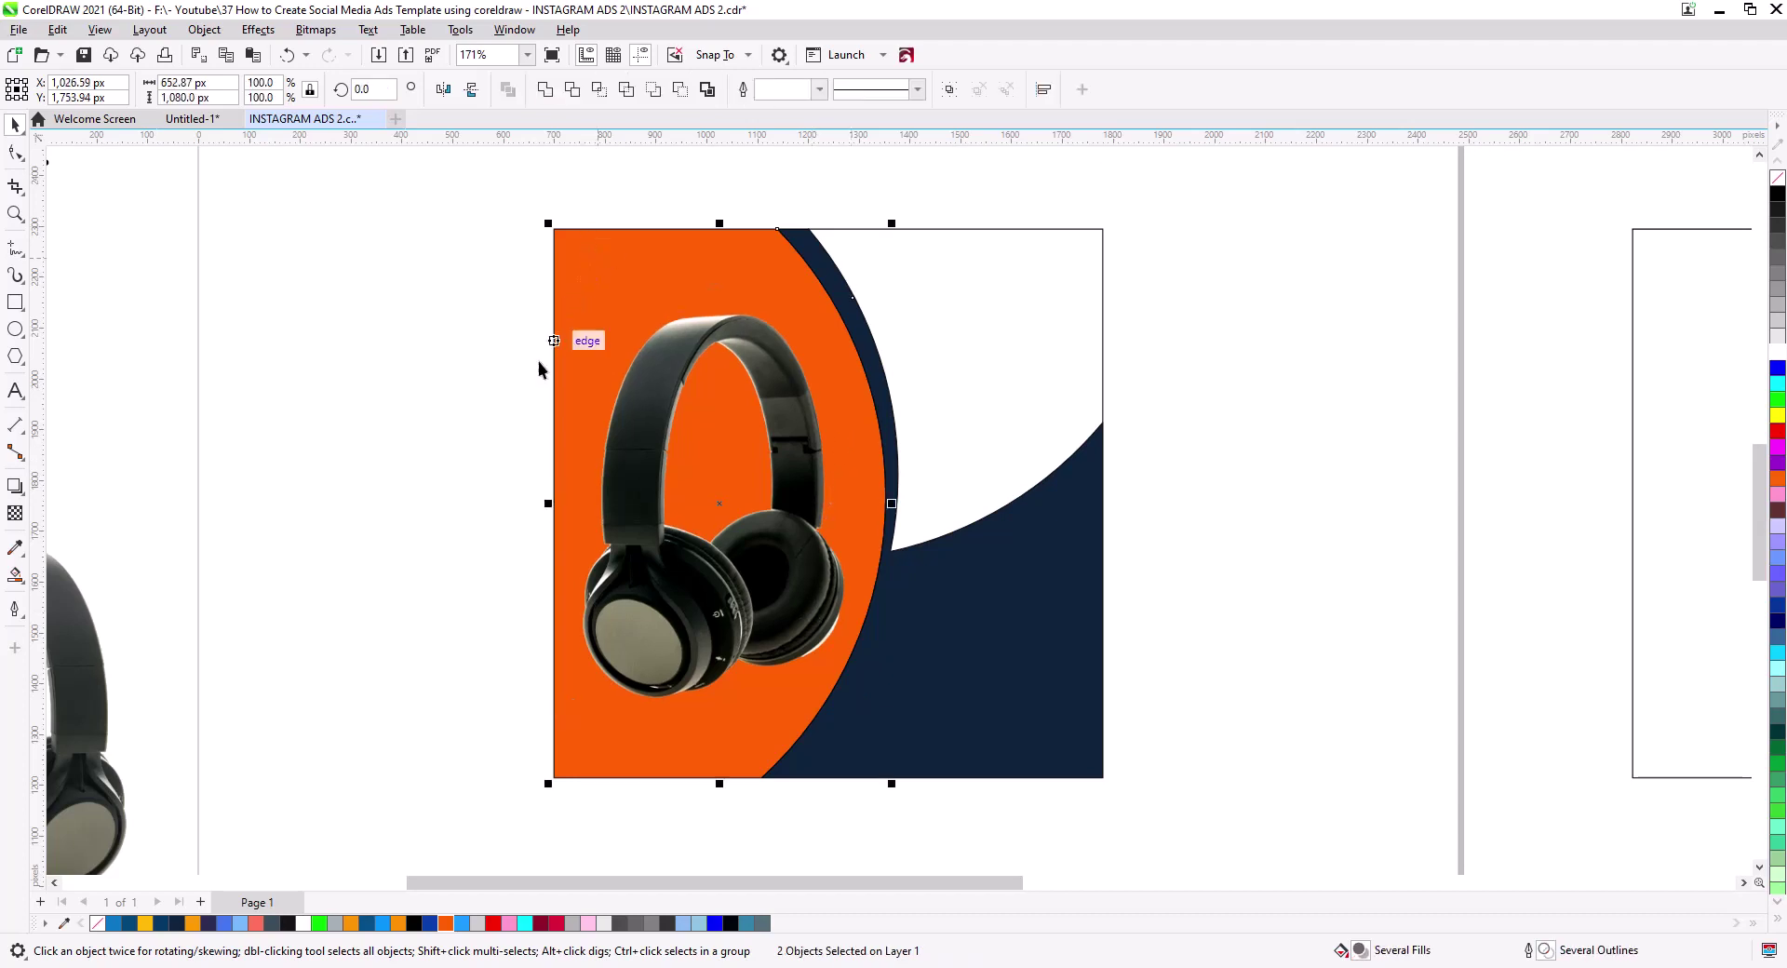
click(365, 435)
drag(791, 599, 779, 590)
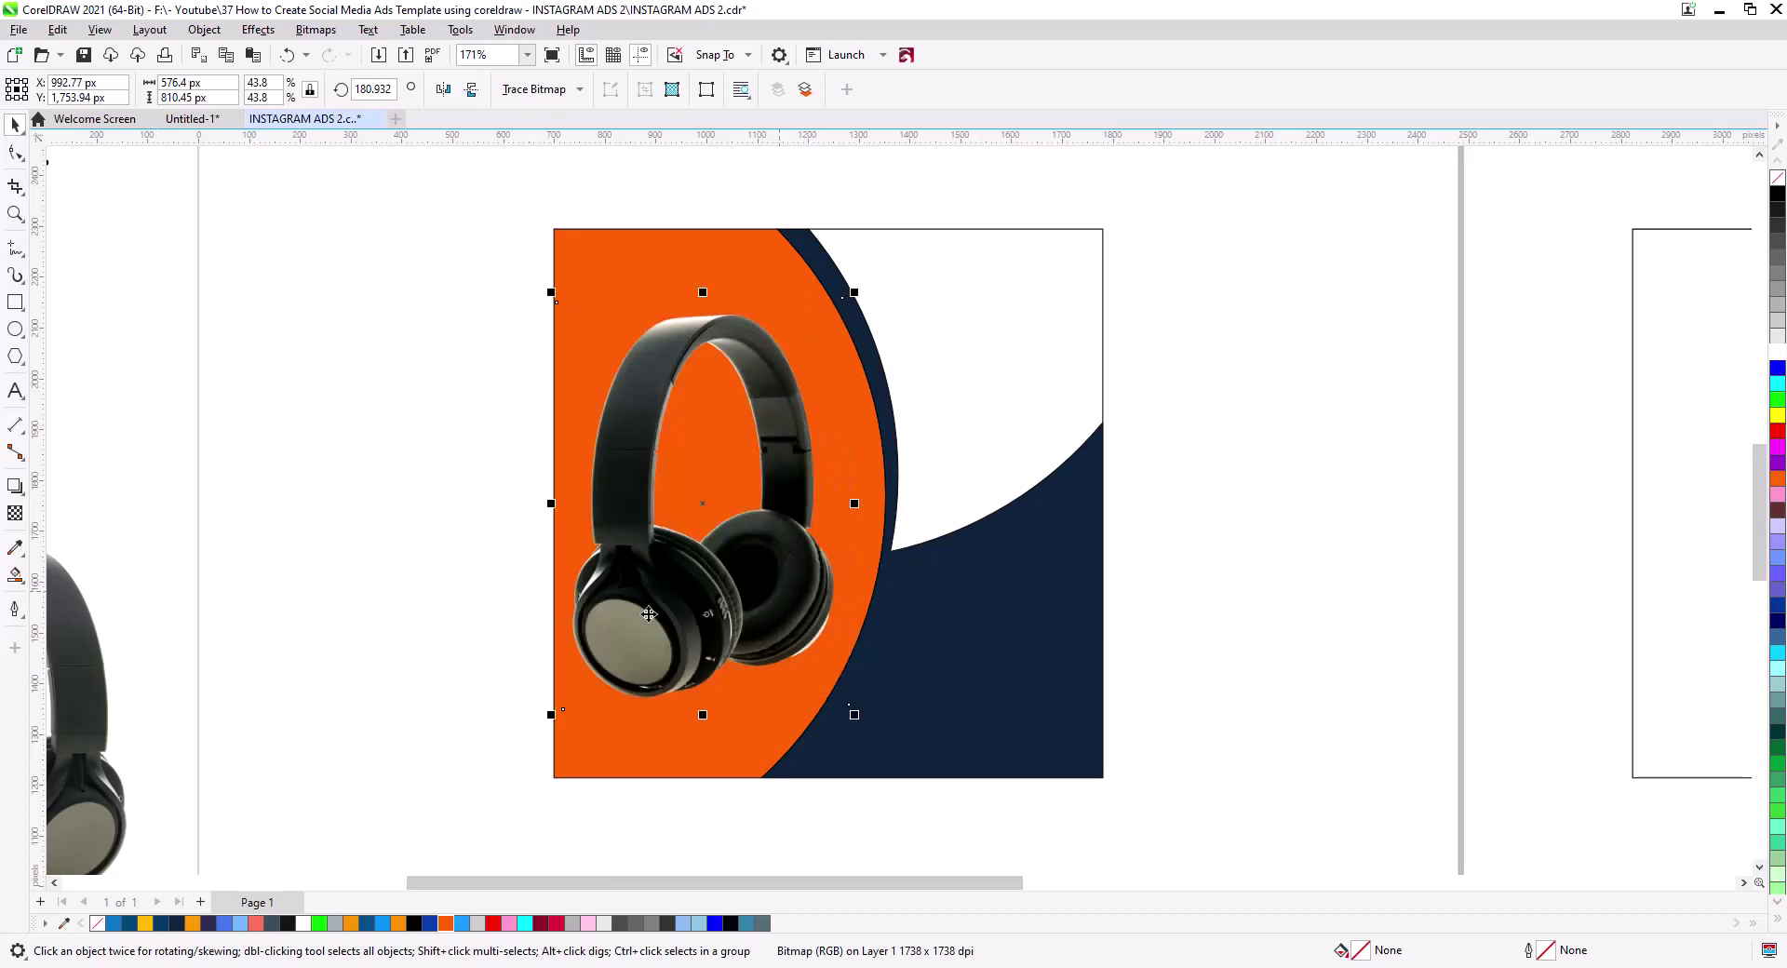
click(452, 538)
scroll(491, 550, down, 1)
scroll(698, 547, down, 2)
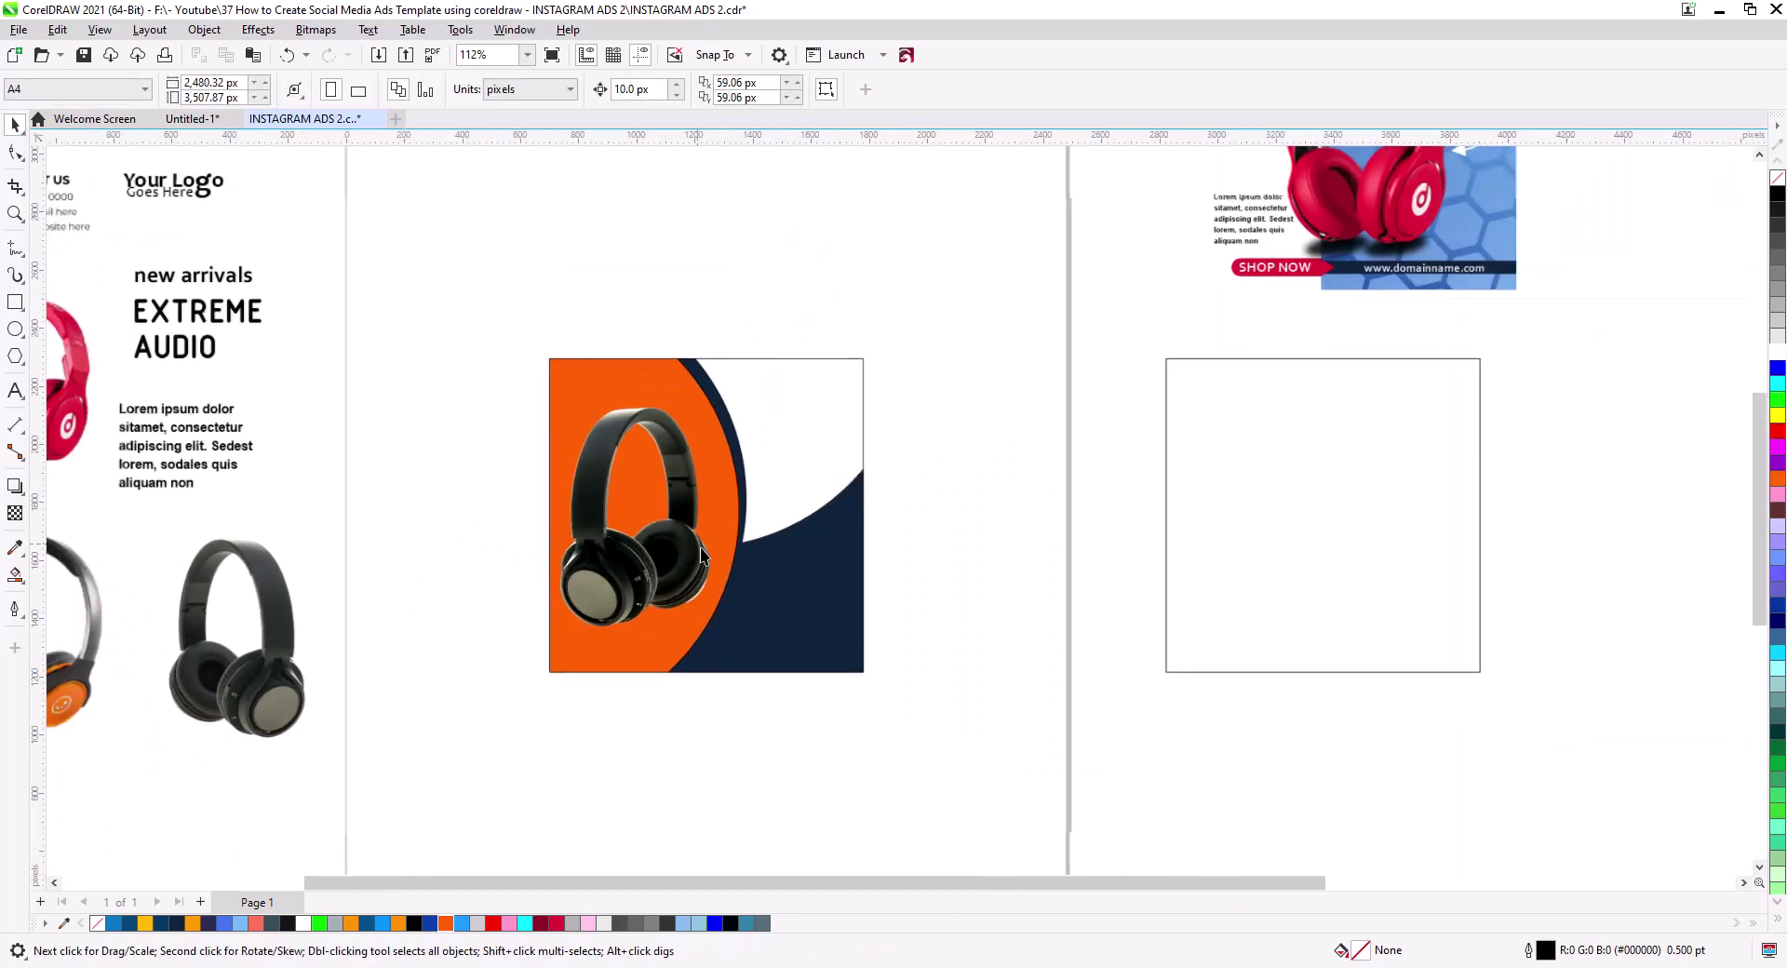
- Copy the 'Your Logo / Goes Here' text onto the orange design, shrink it, and group it
drag(701, 549, 768, 675)
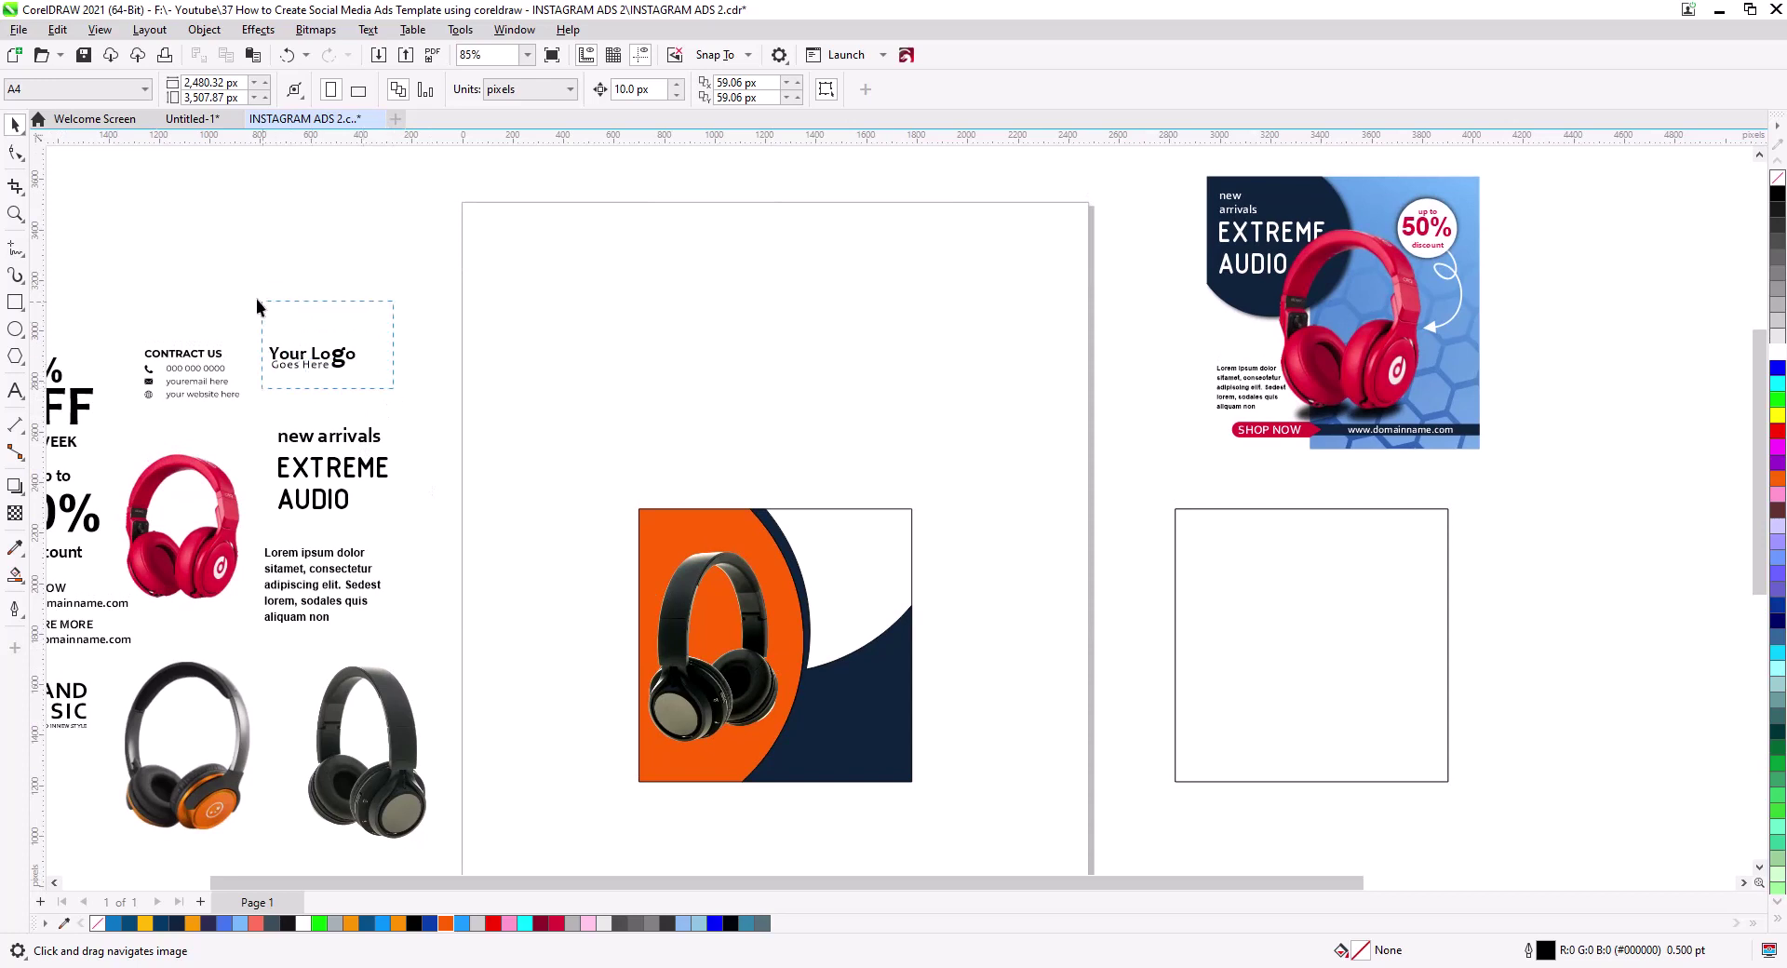
drag(258, 307, 684, 533)
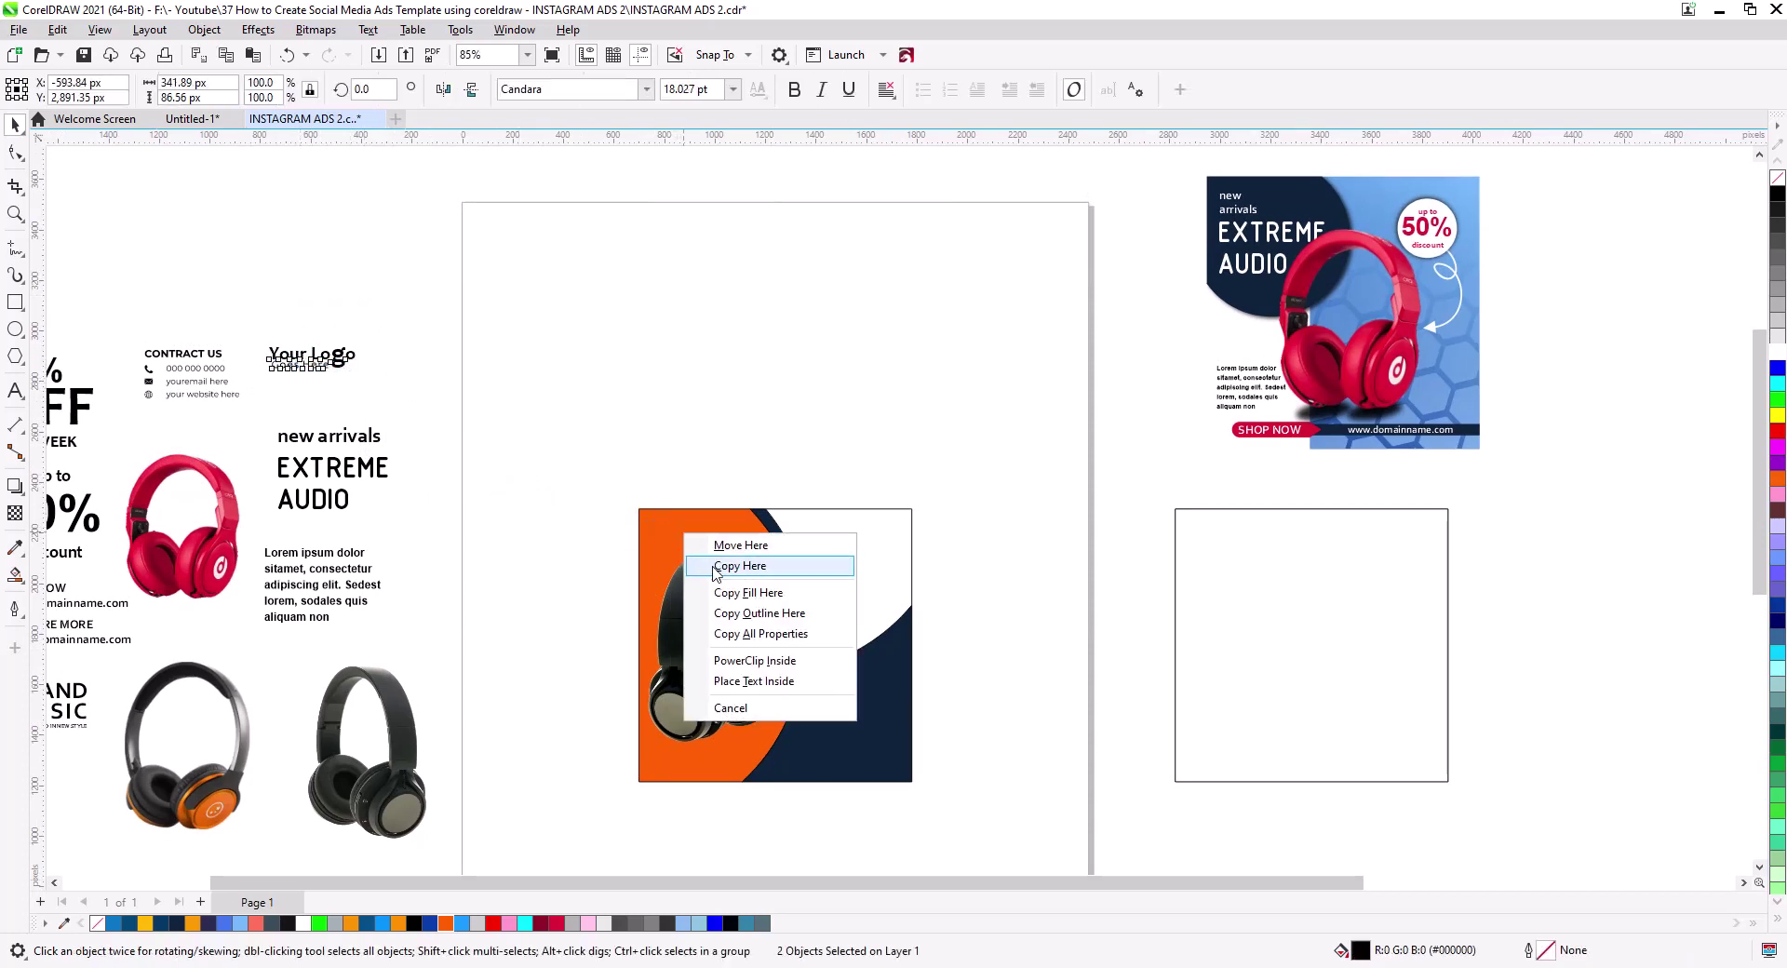
click(713, 562)
scroll(702, 565, up, 5)
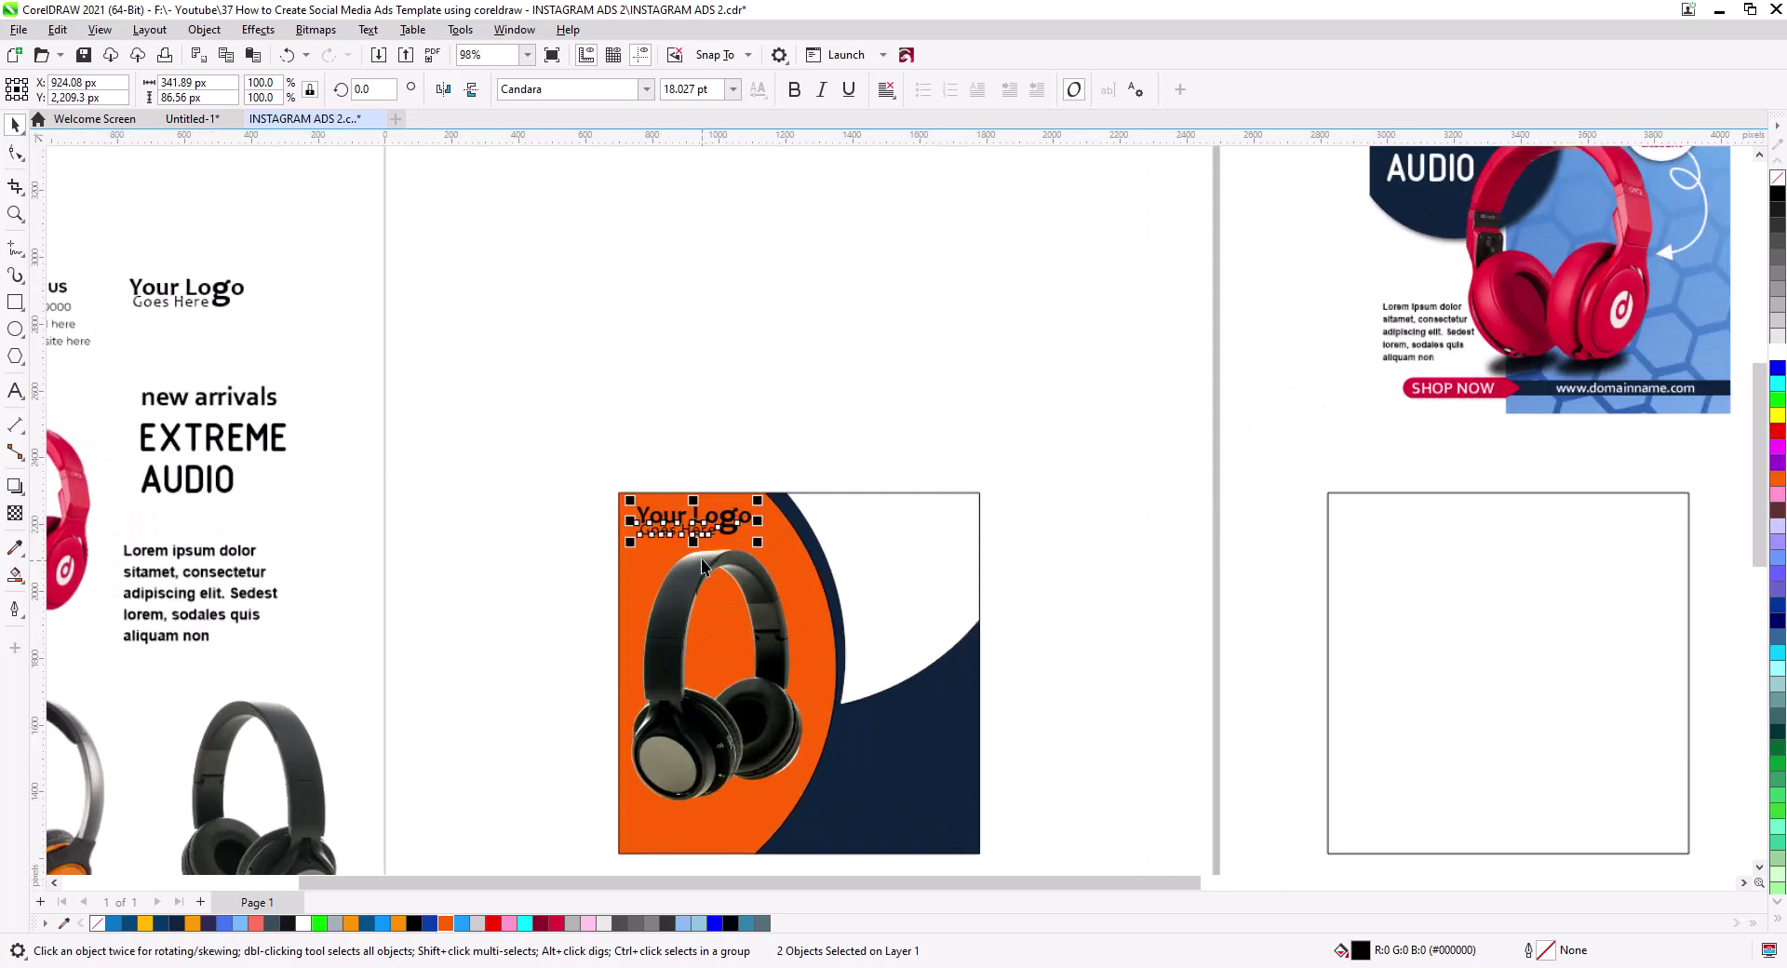
drag(815, 522, 776, 512)
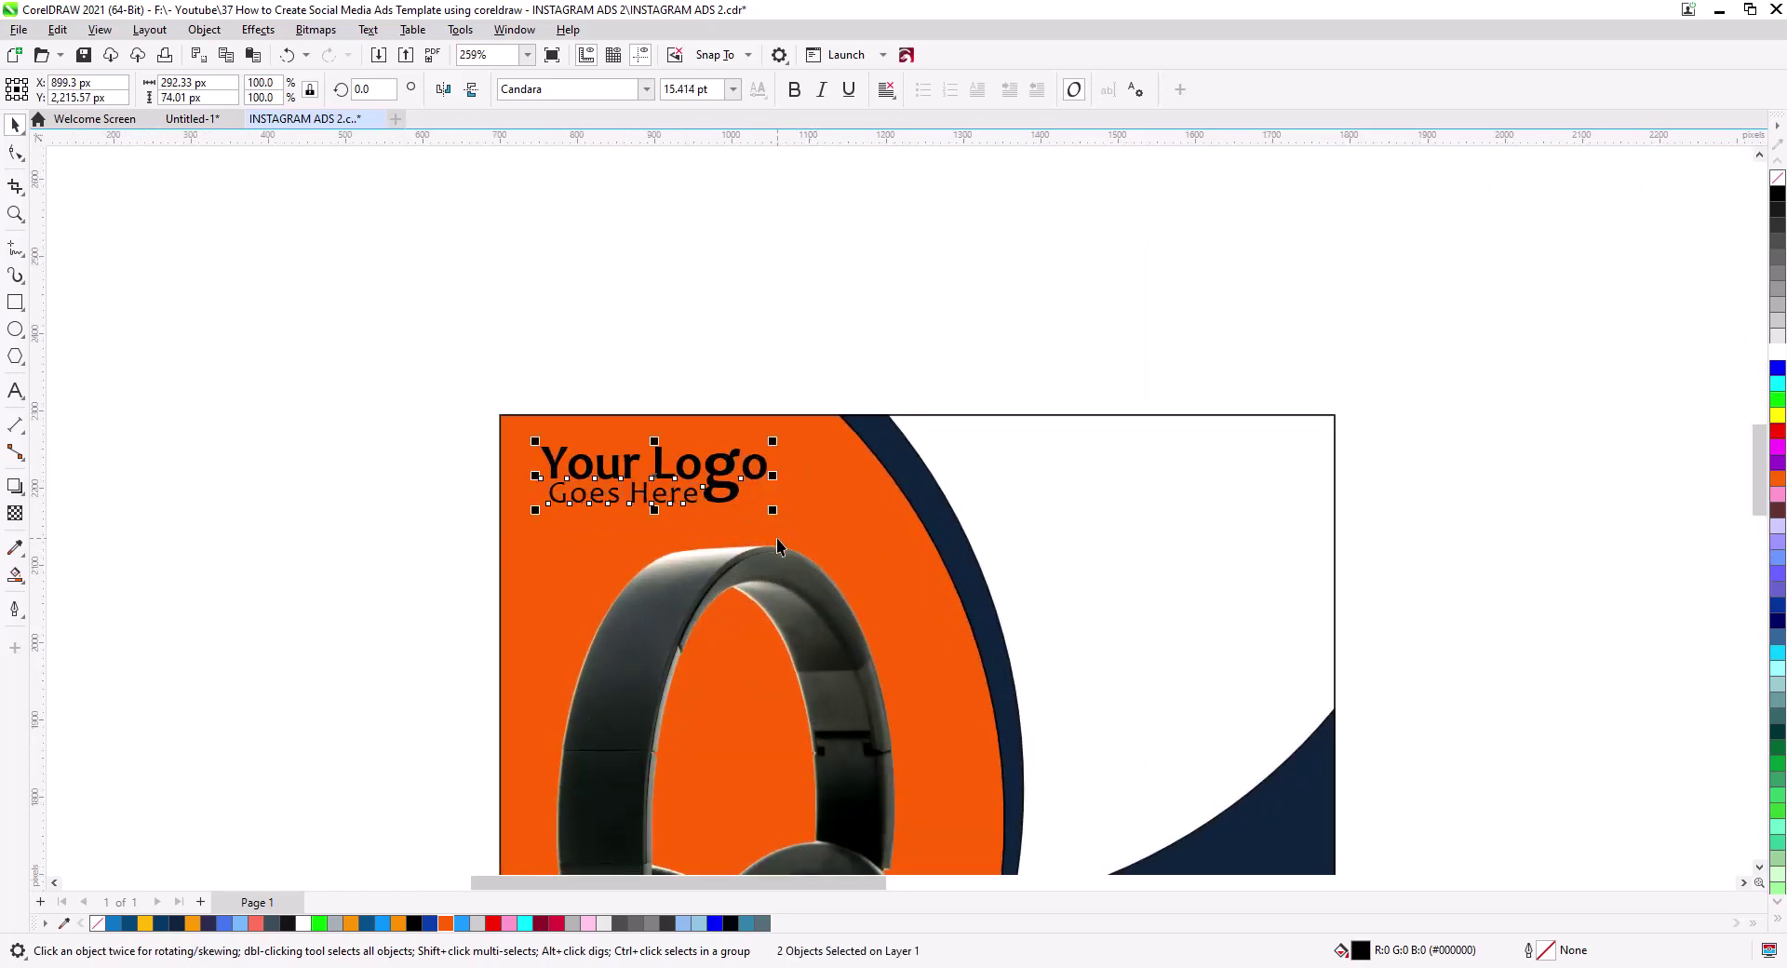
key(ctrl+g)
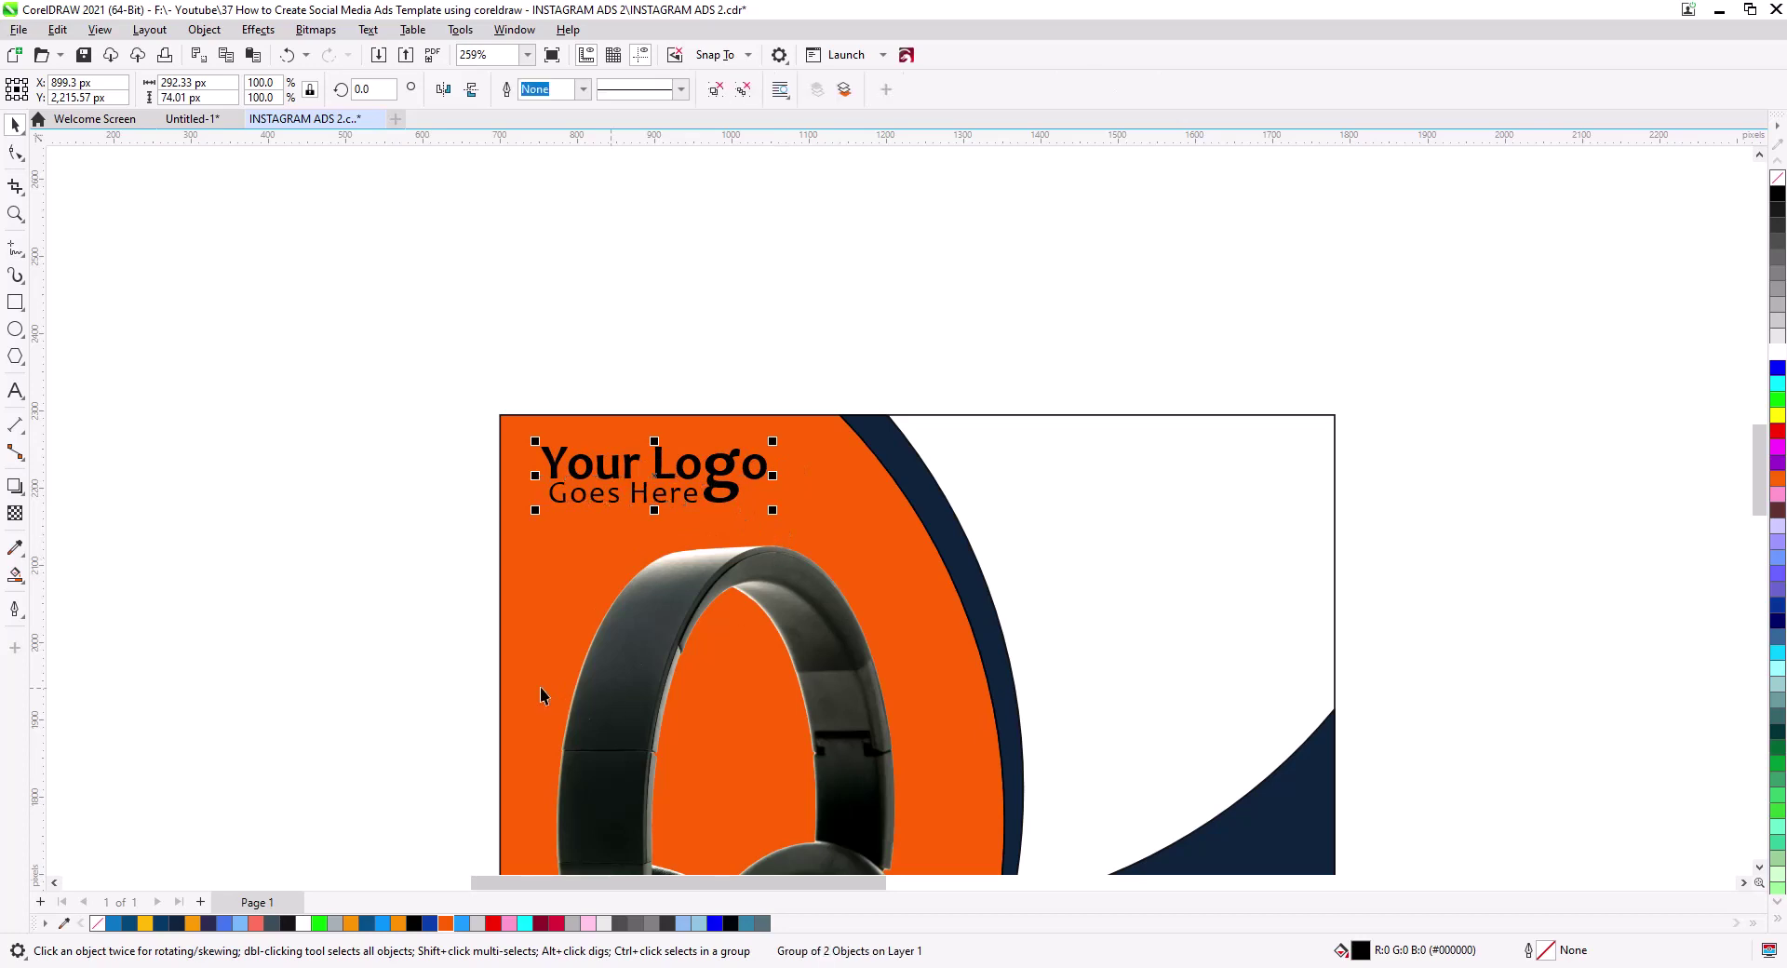
- Colour the Your Logo group dark navy after trying orange and black
click(447, 923)
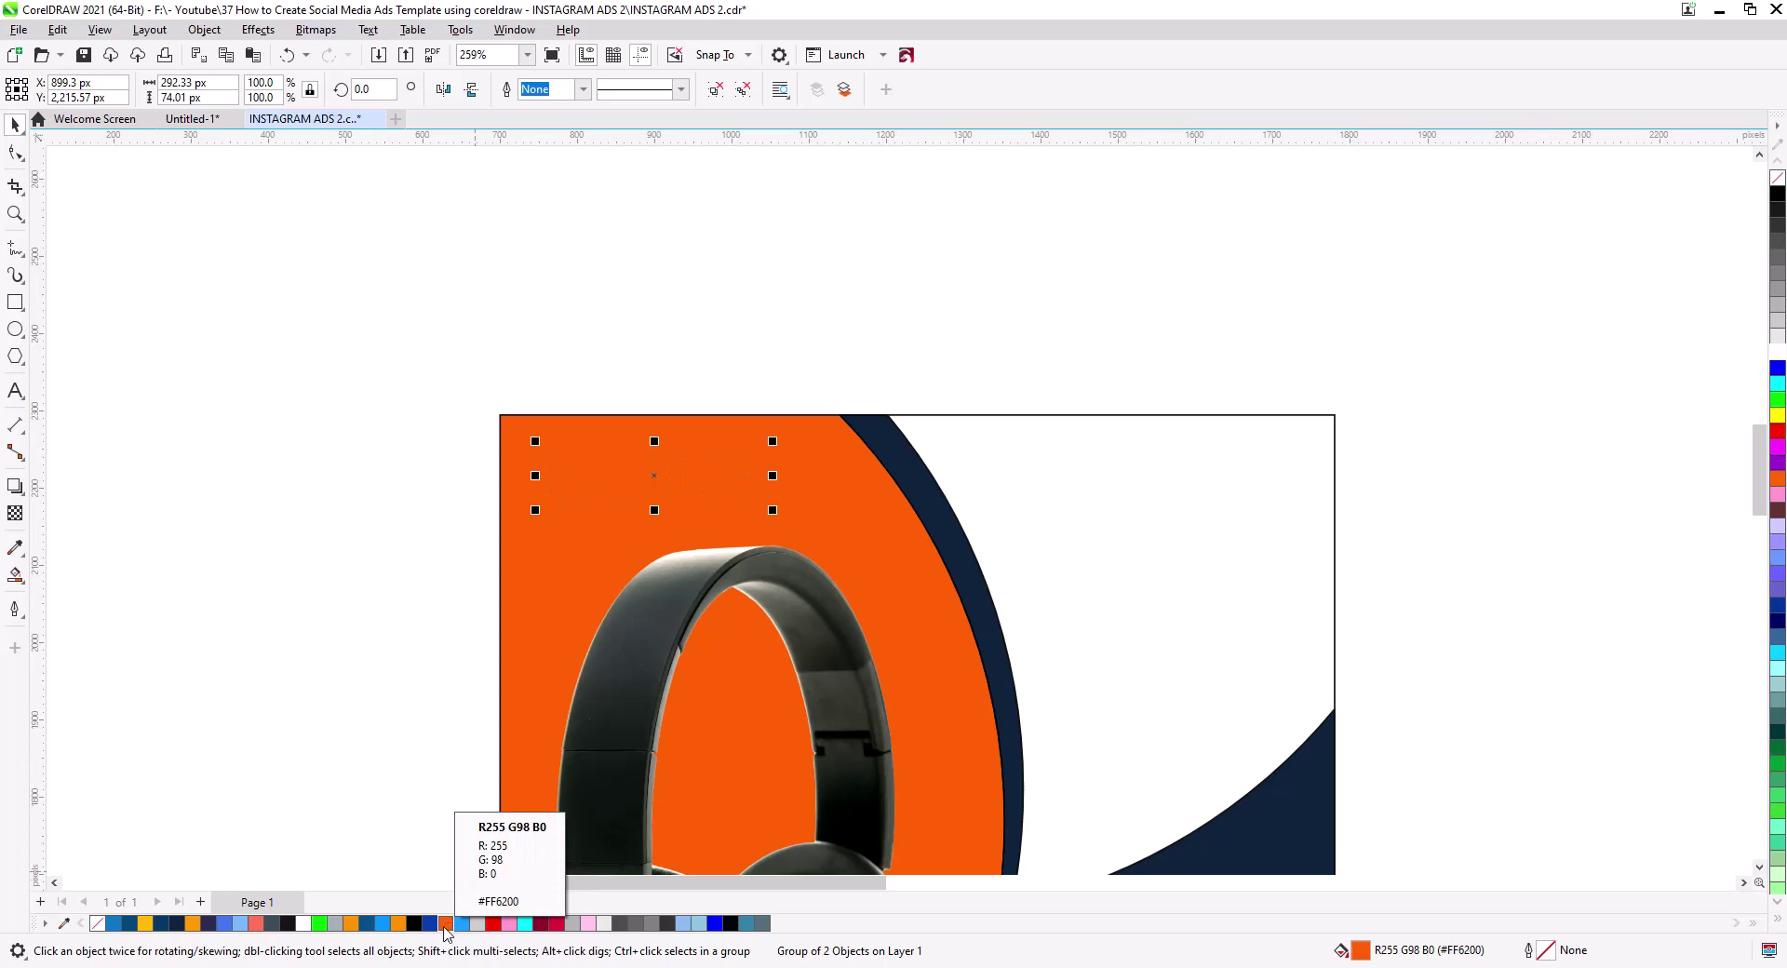
click(288, 923)
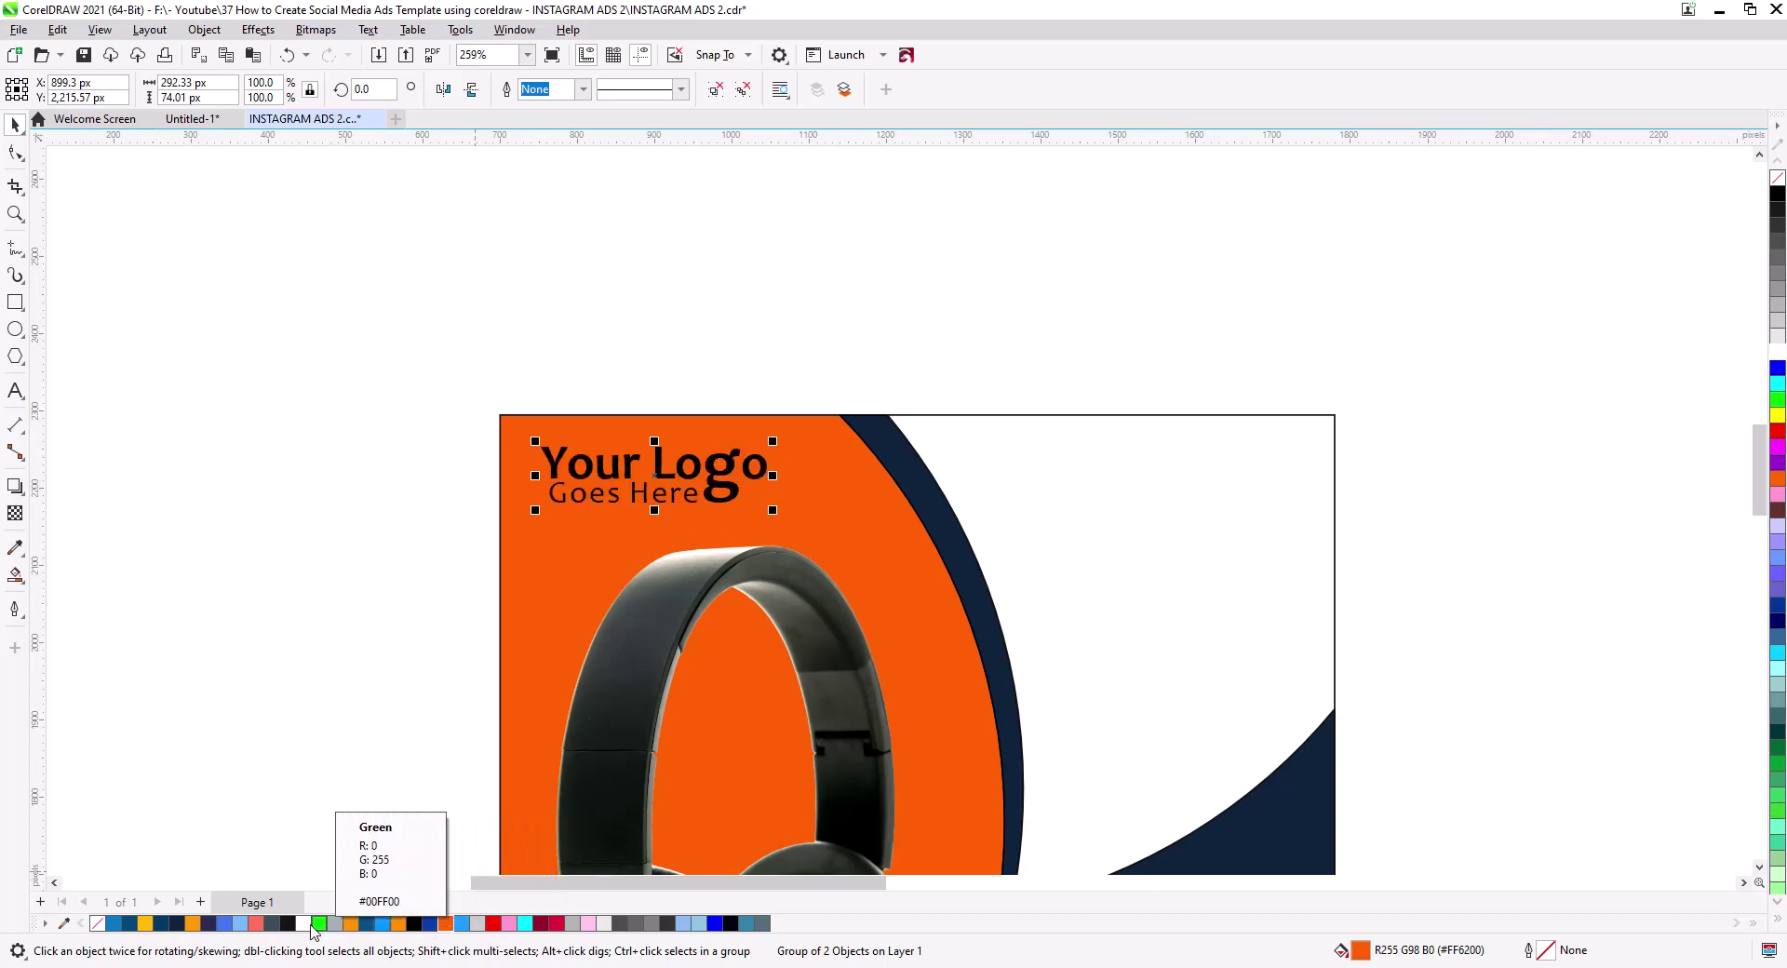
click(207, 923)
click(271, 578)
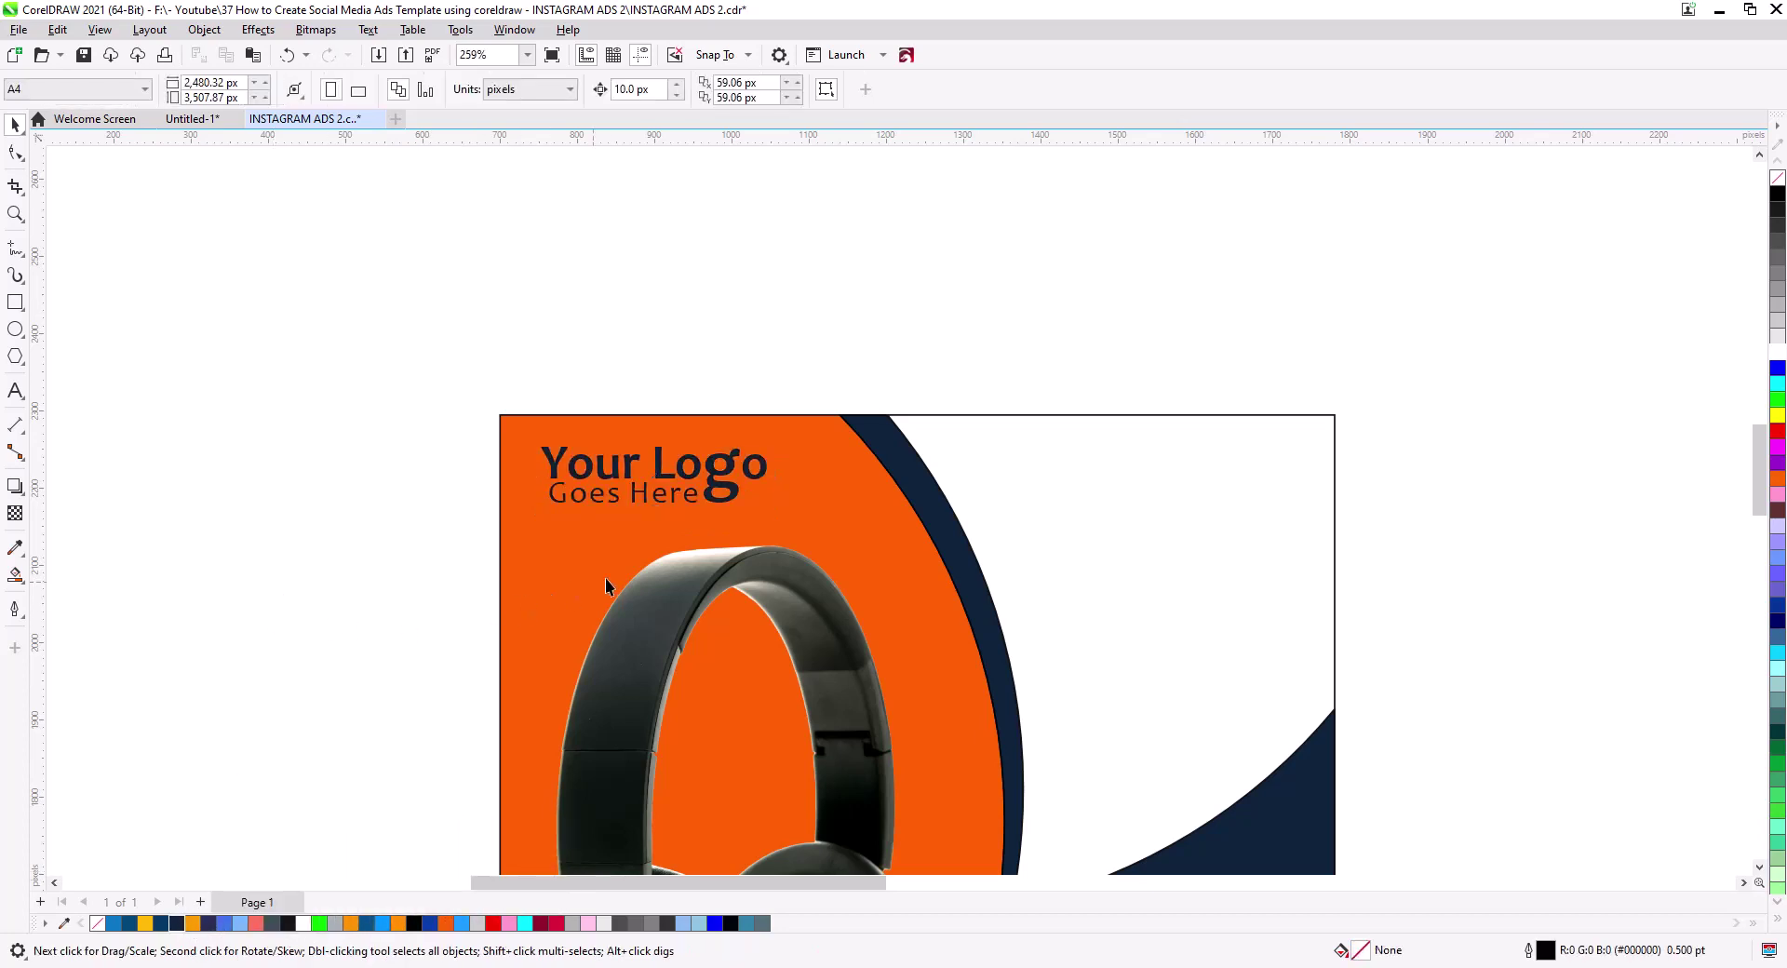
scroll(605, 578, down, 2)
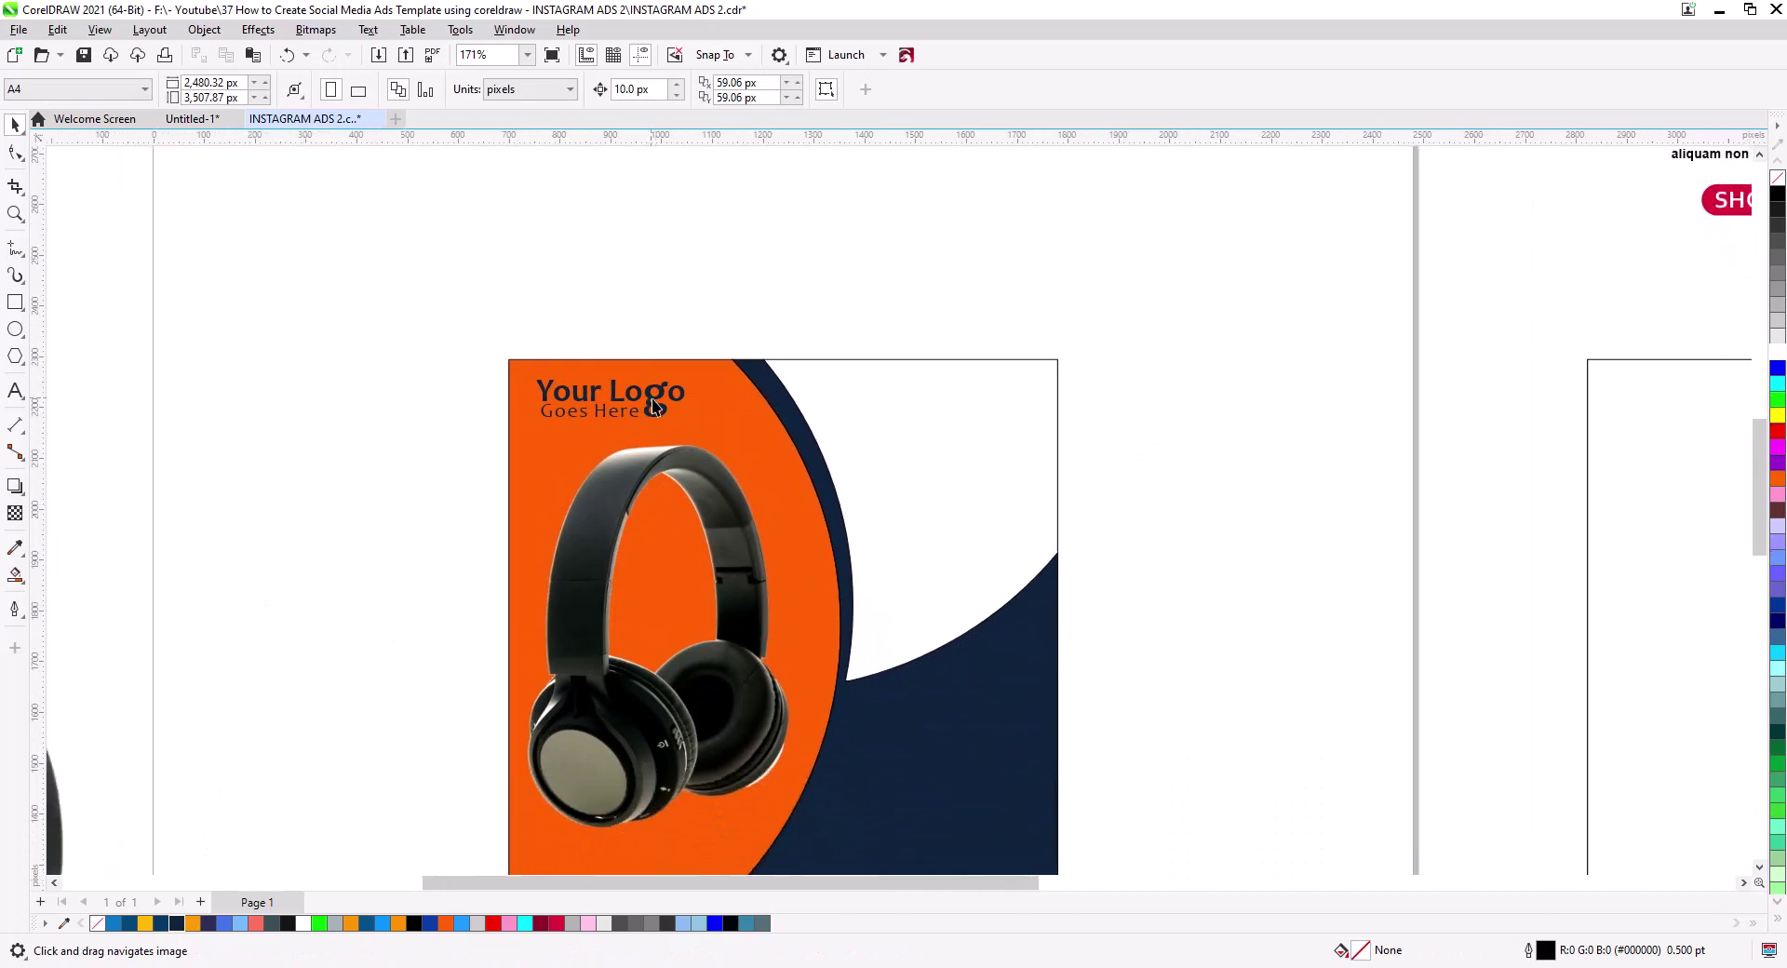
- Move the logo slightly lower and right, then select the EXTREME AUDIO reference text
click(656, 407)
drag(662, 416, 684, 429)
click(421, 482)
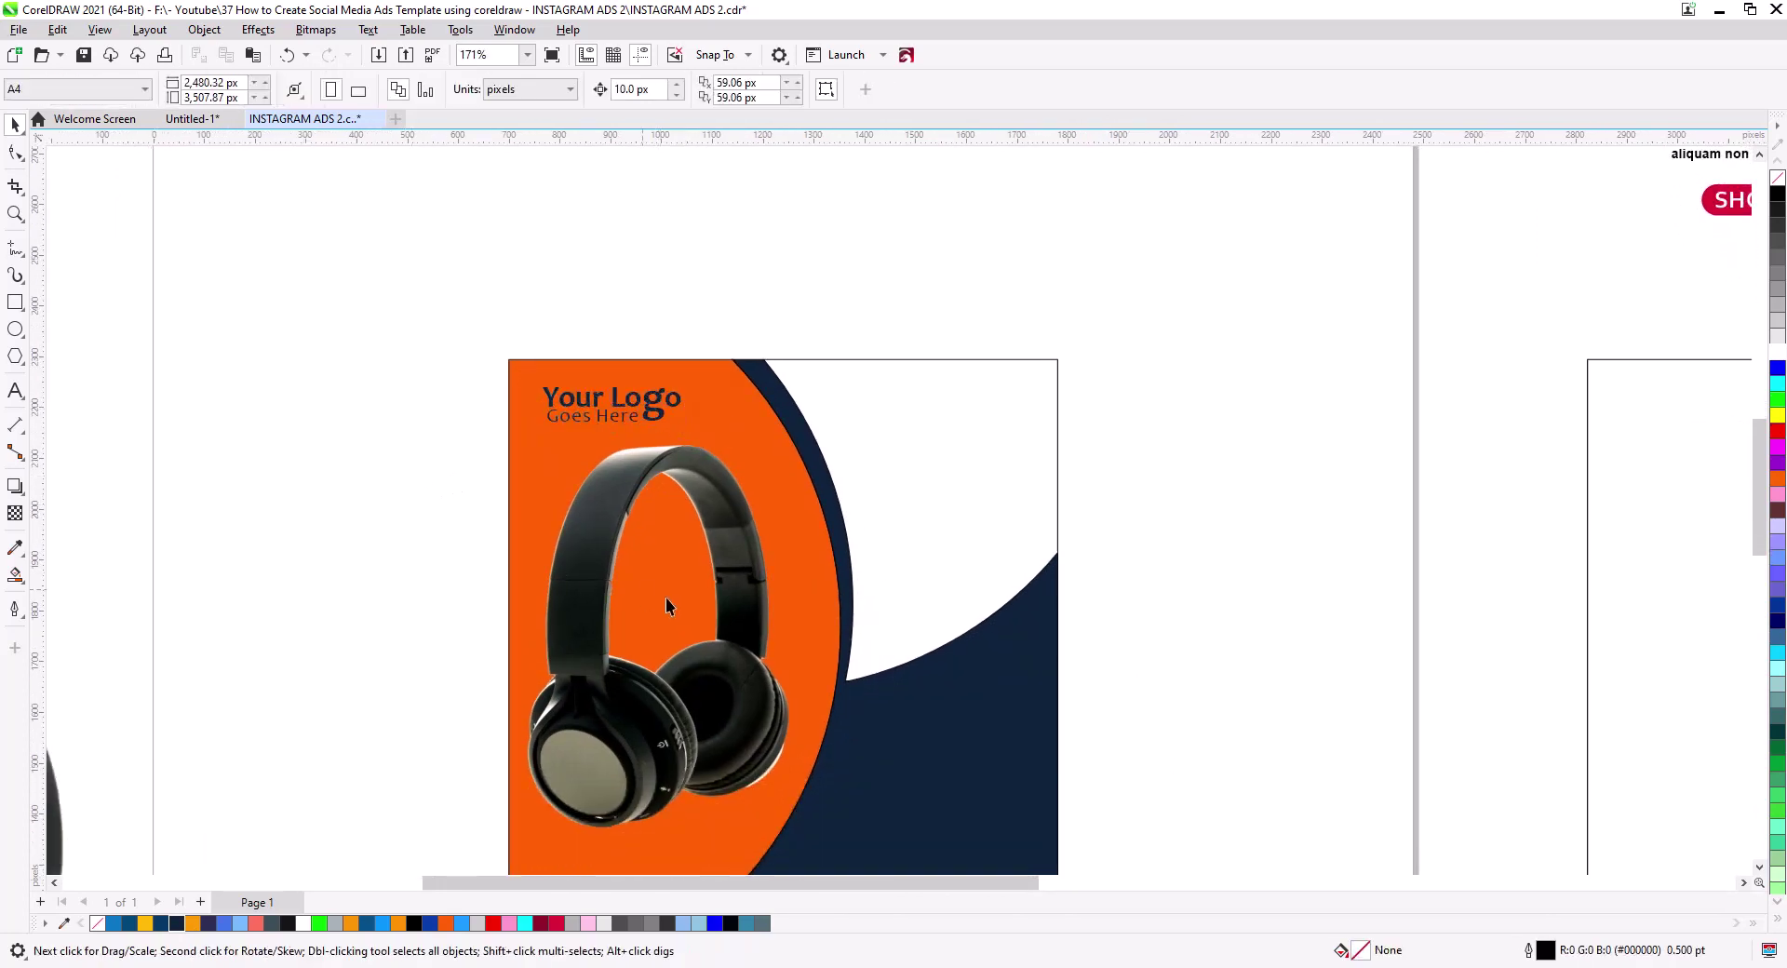
drag(705, 609, 659, 512)
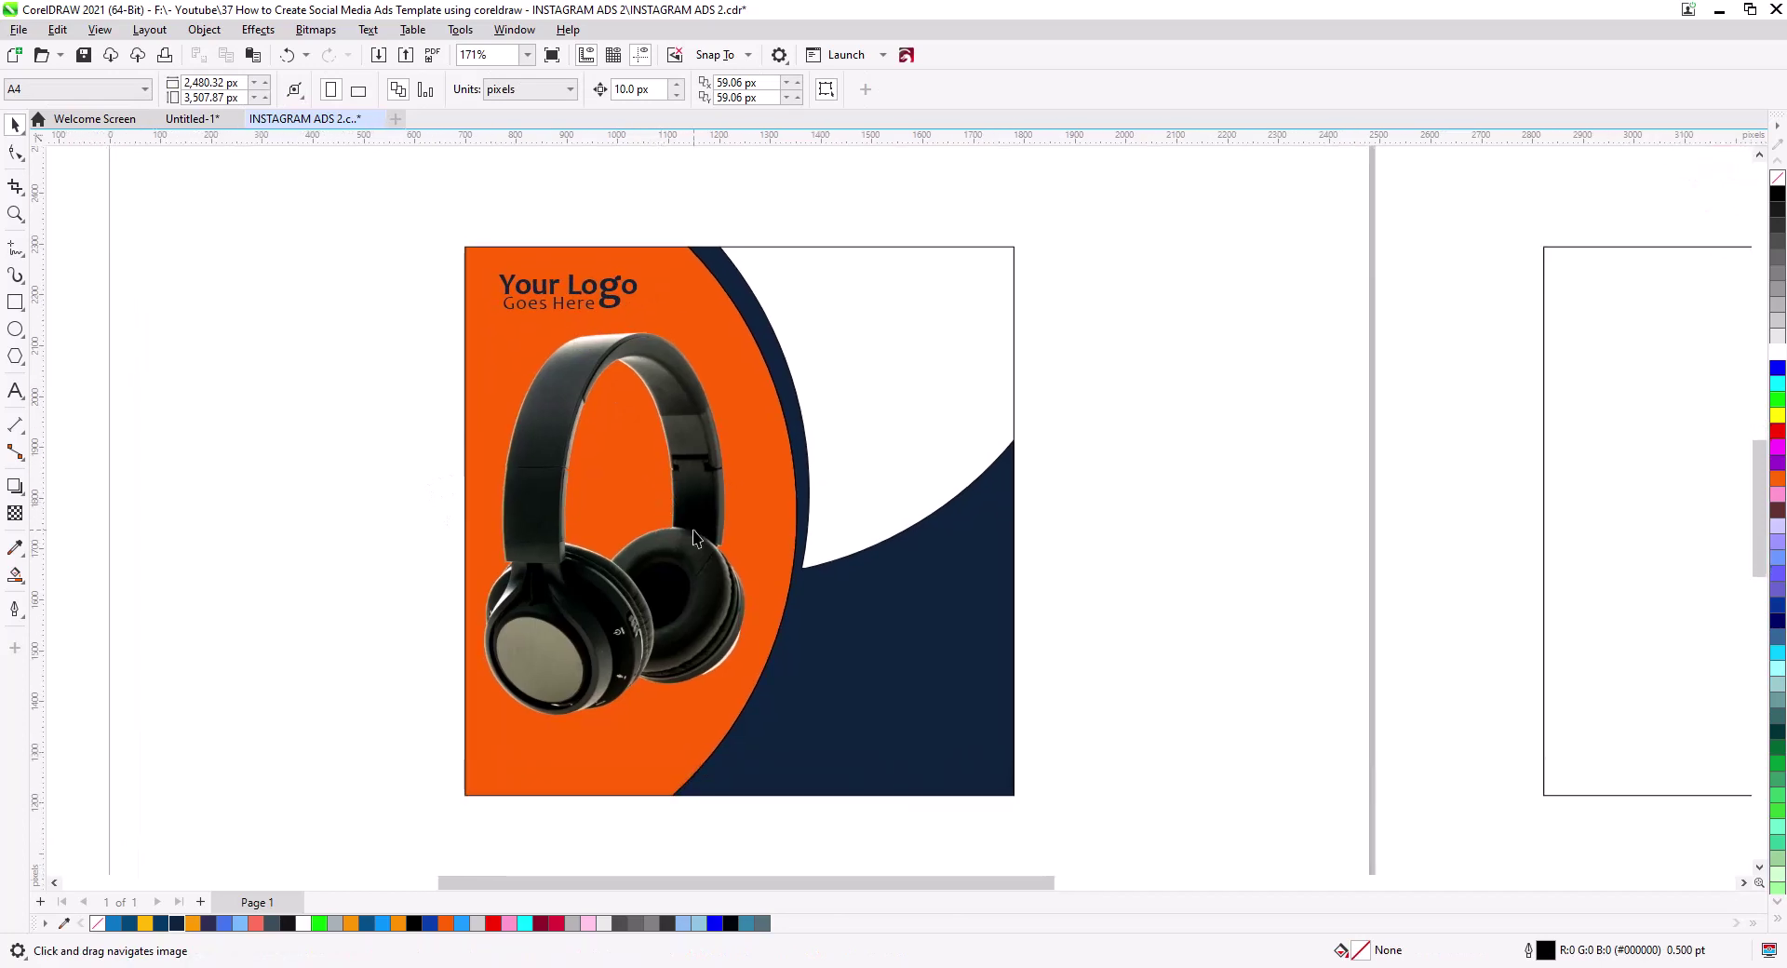
scroll(693, 538, down, 3)
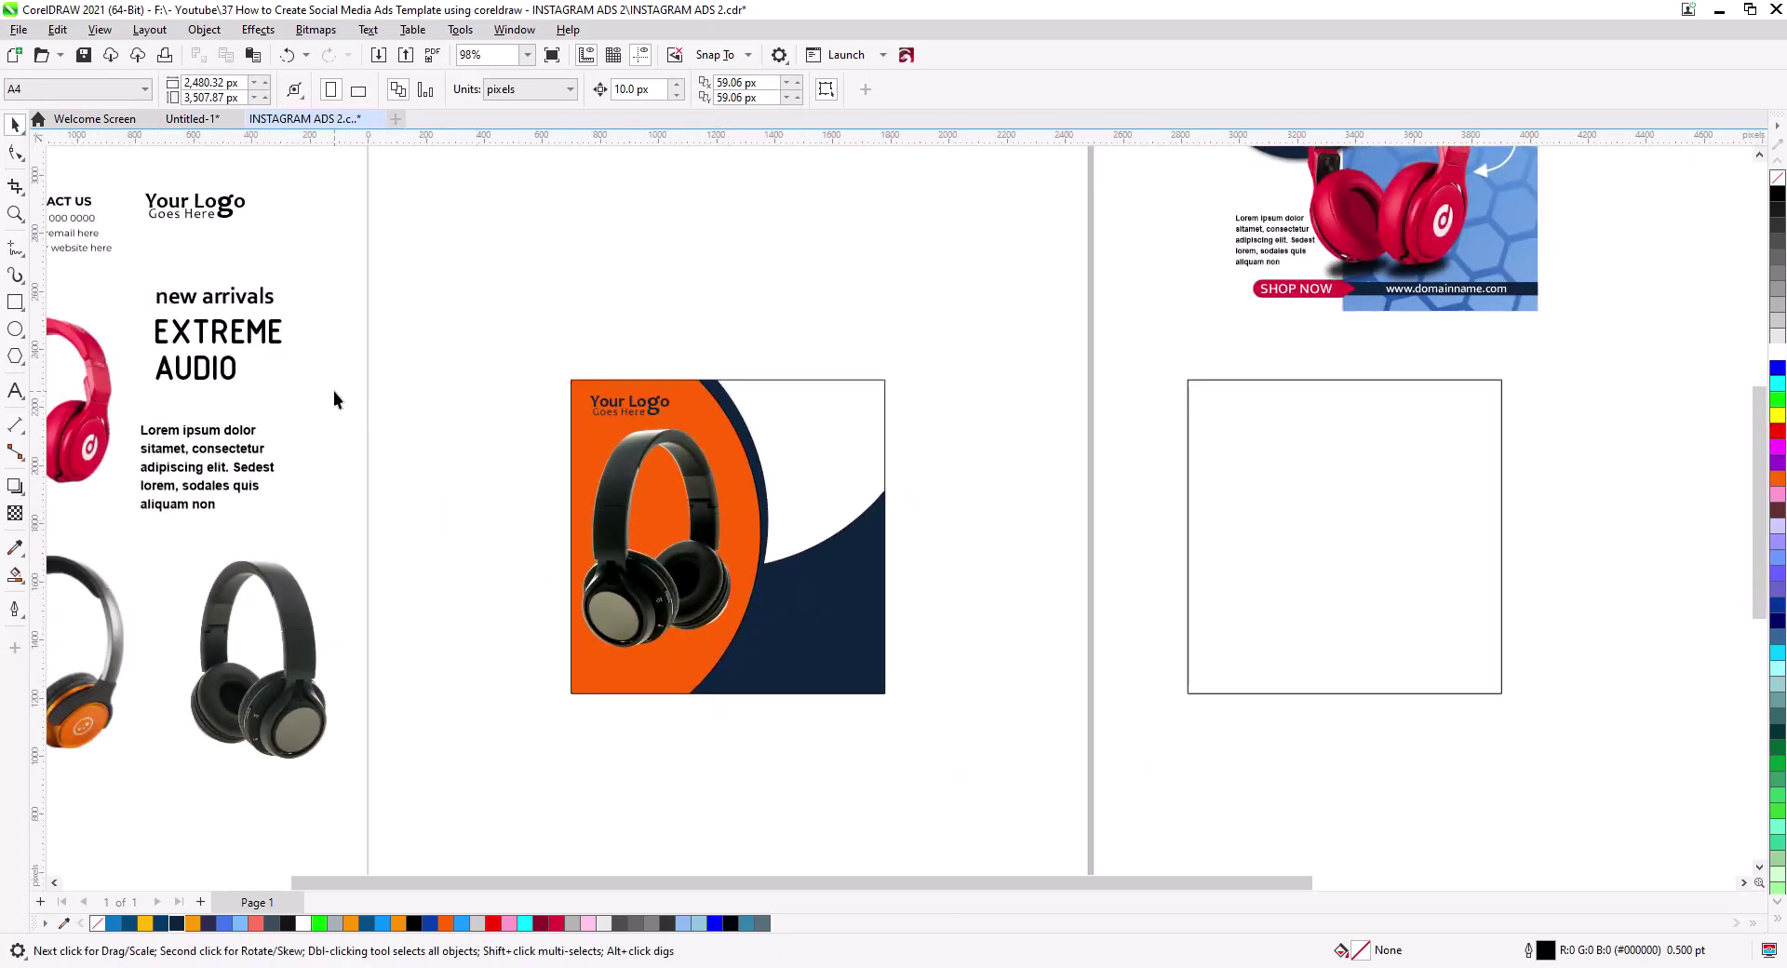
click(184, 333)
- Drop a copy of EXTREME AUDIO onto the design, then delete it
drag(227, 342, 801, 419)
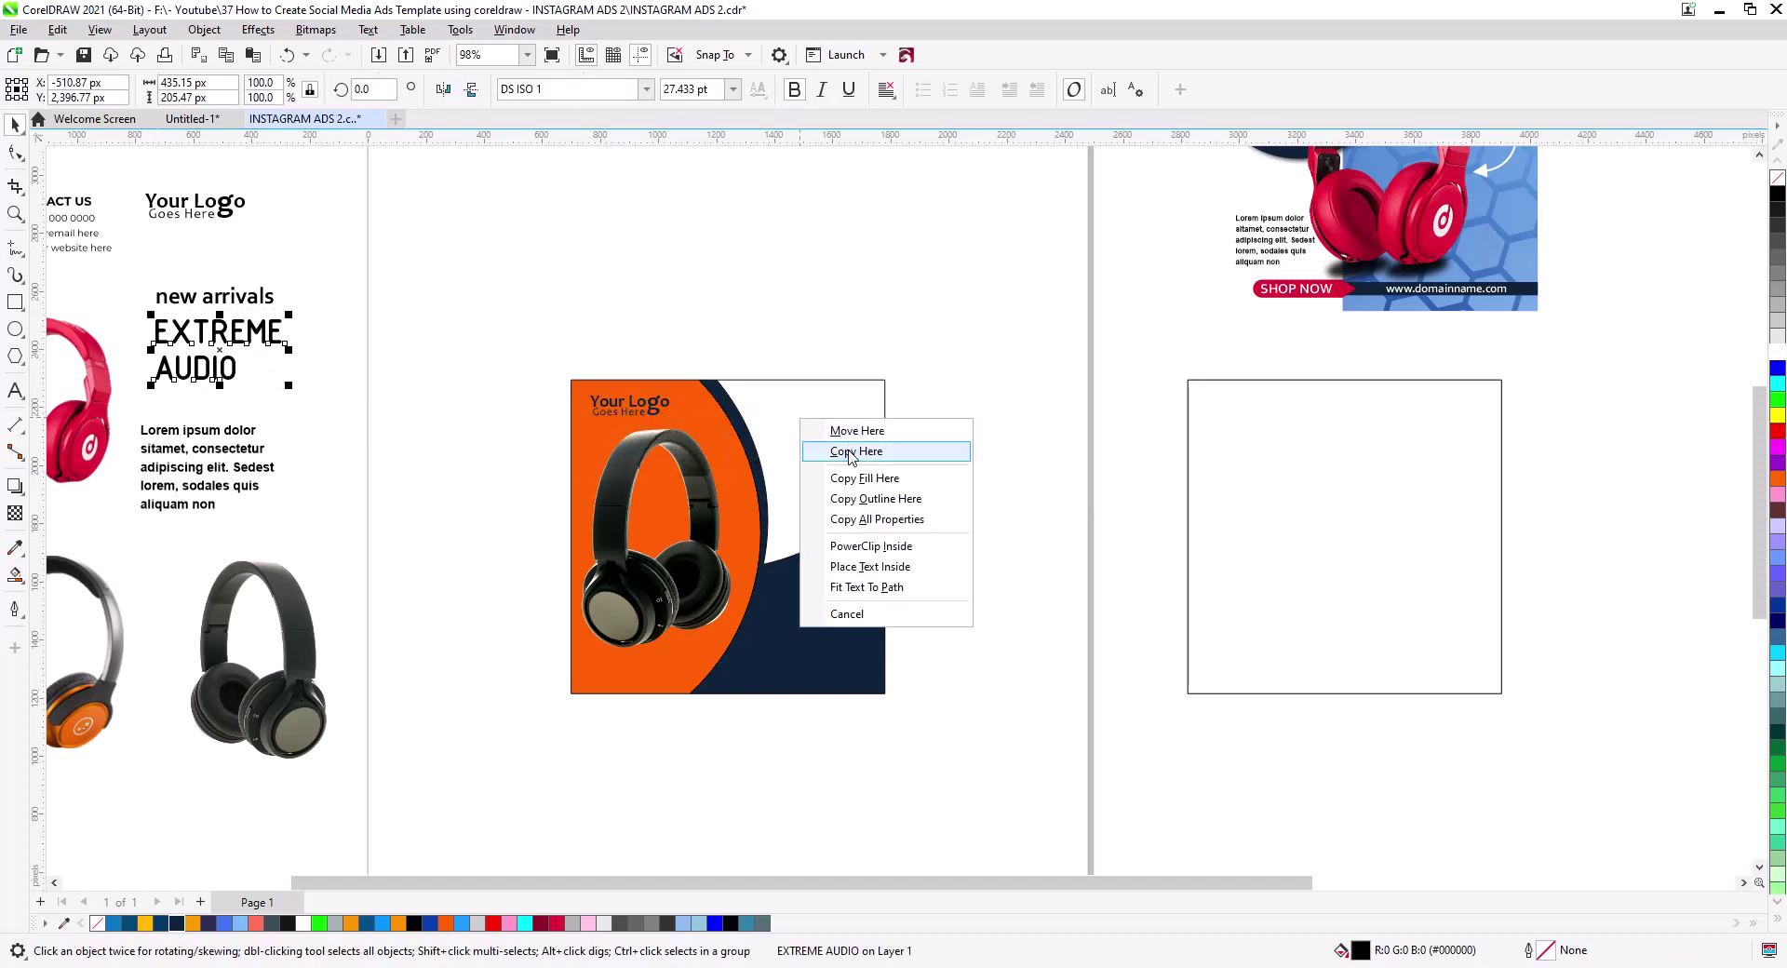
click(849, 456)
scroll(281, 438, down, 2)
drag(350, 498, 543, 545)
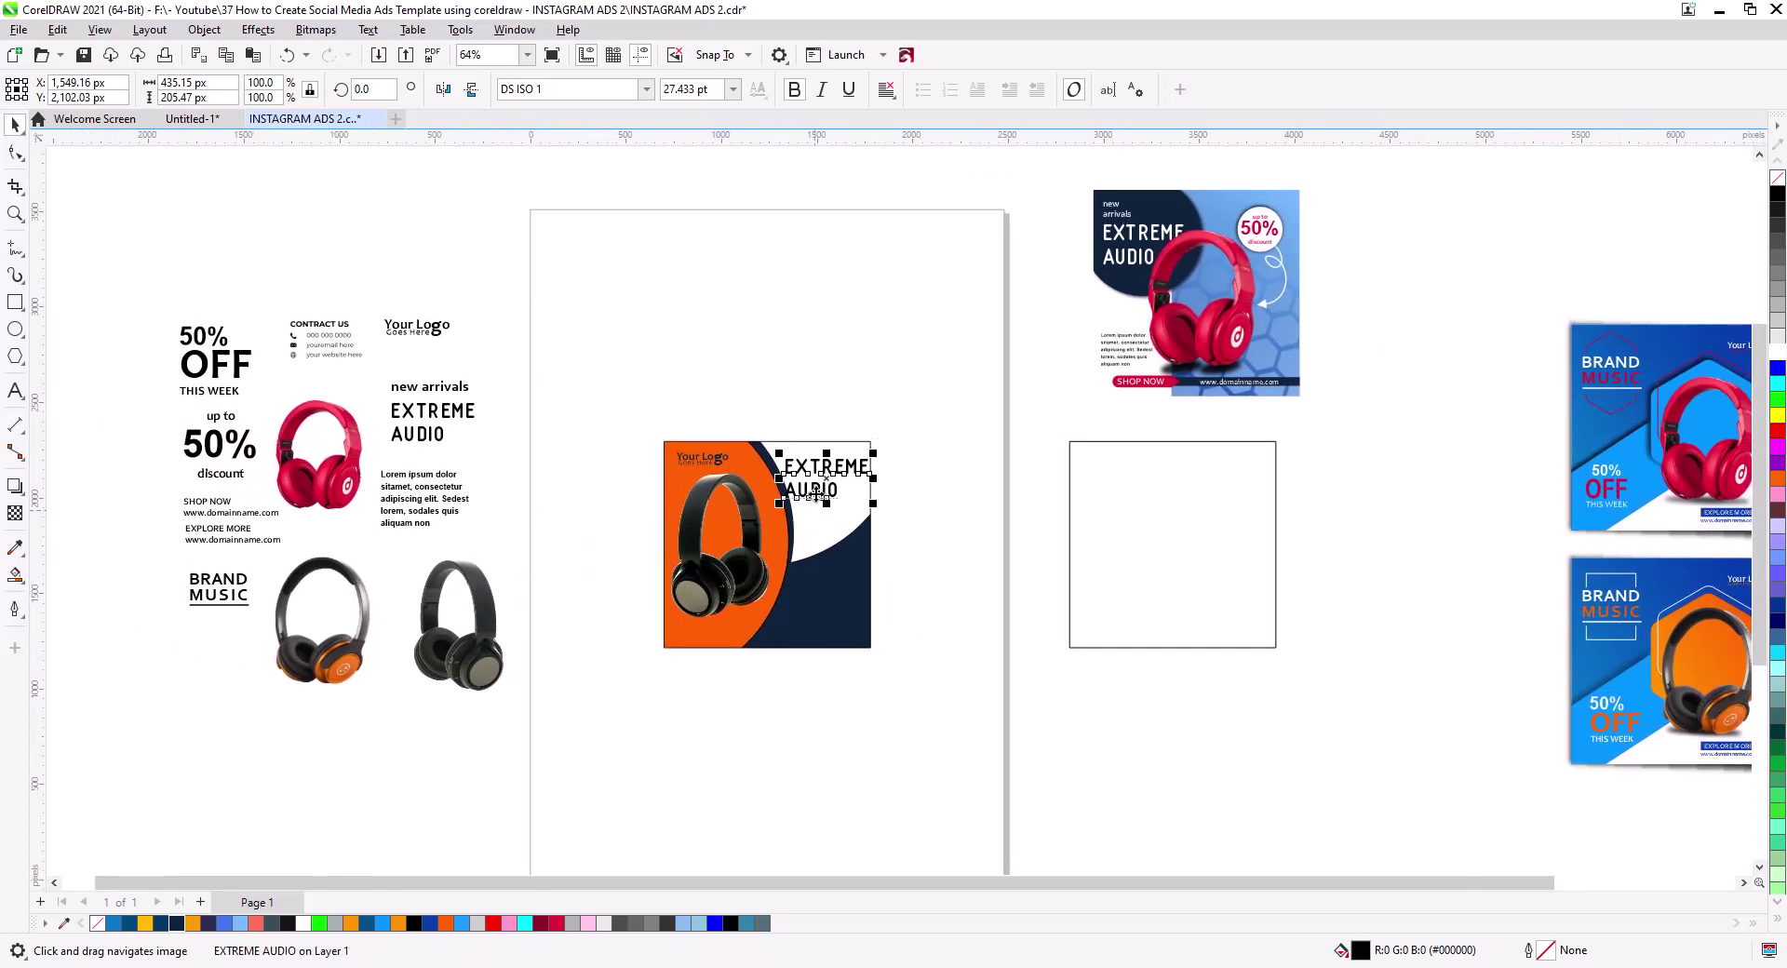
key(Delete)
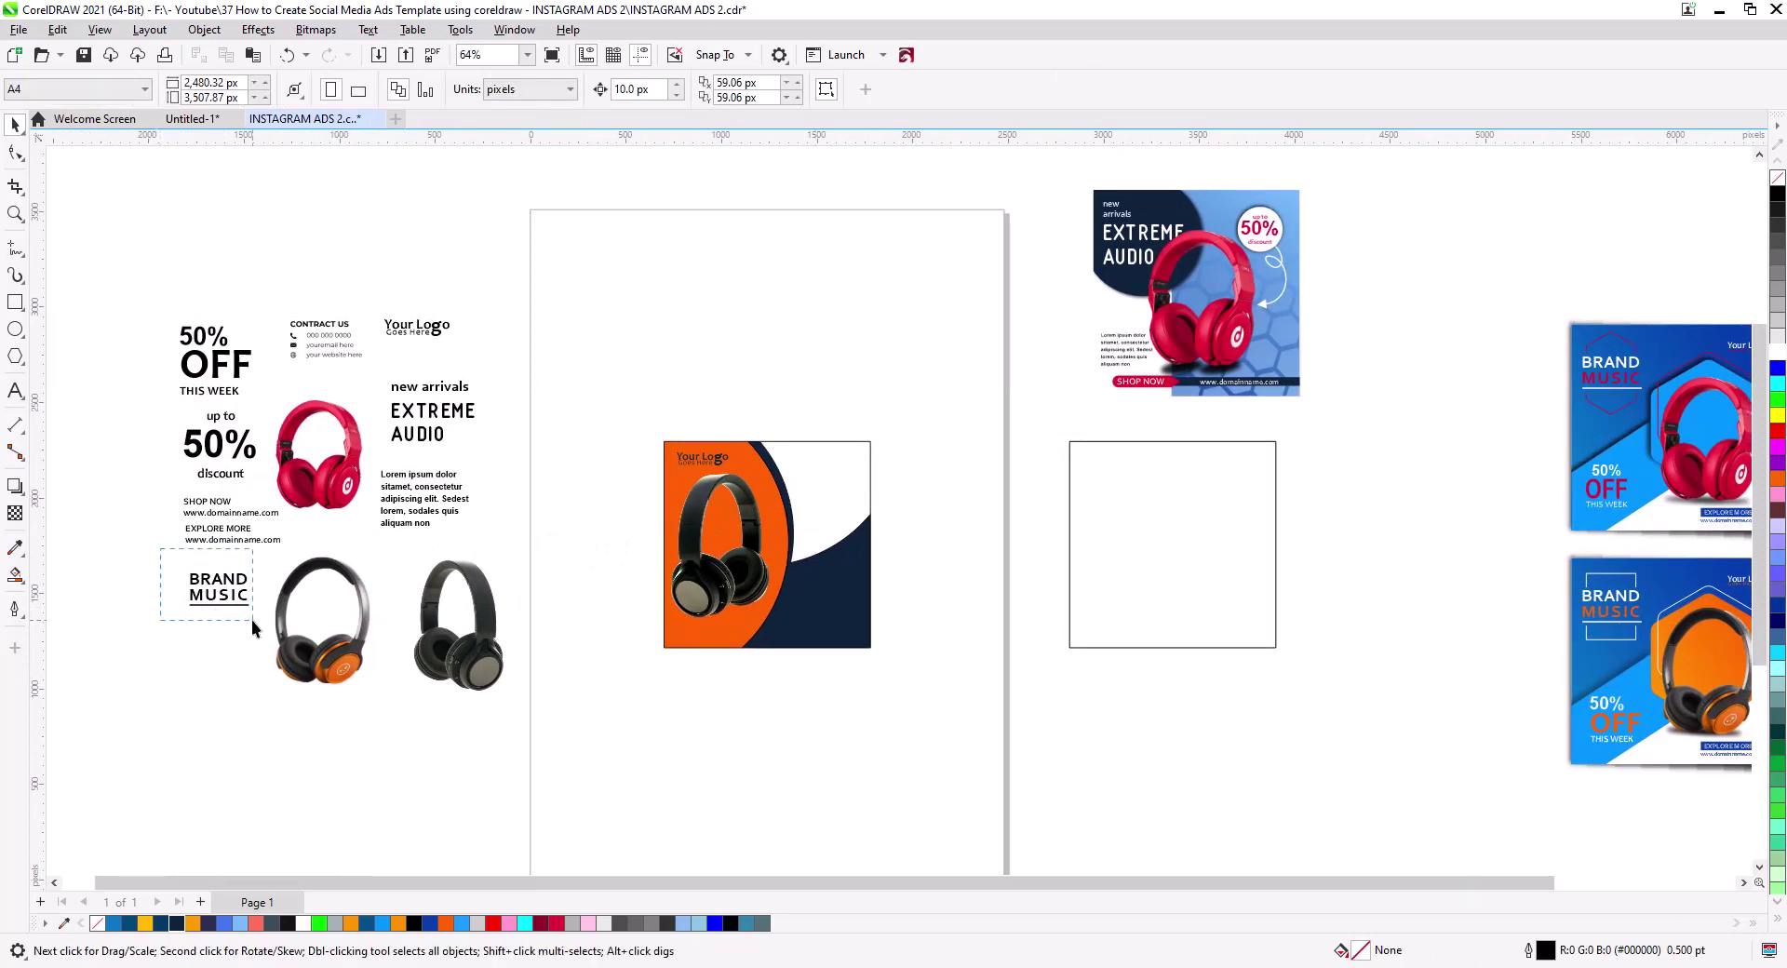
- Copy BRAND MUSIC onto the white area and the CONTRACT US block below the design
drag(252, 629, 836, 490)
click(879, 518)
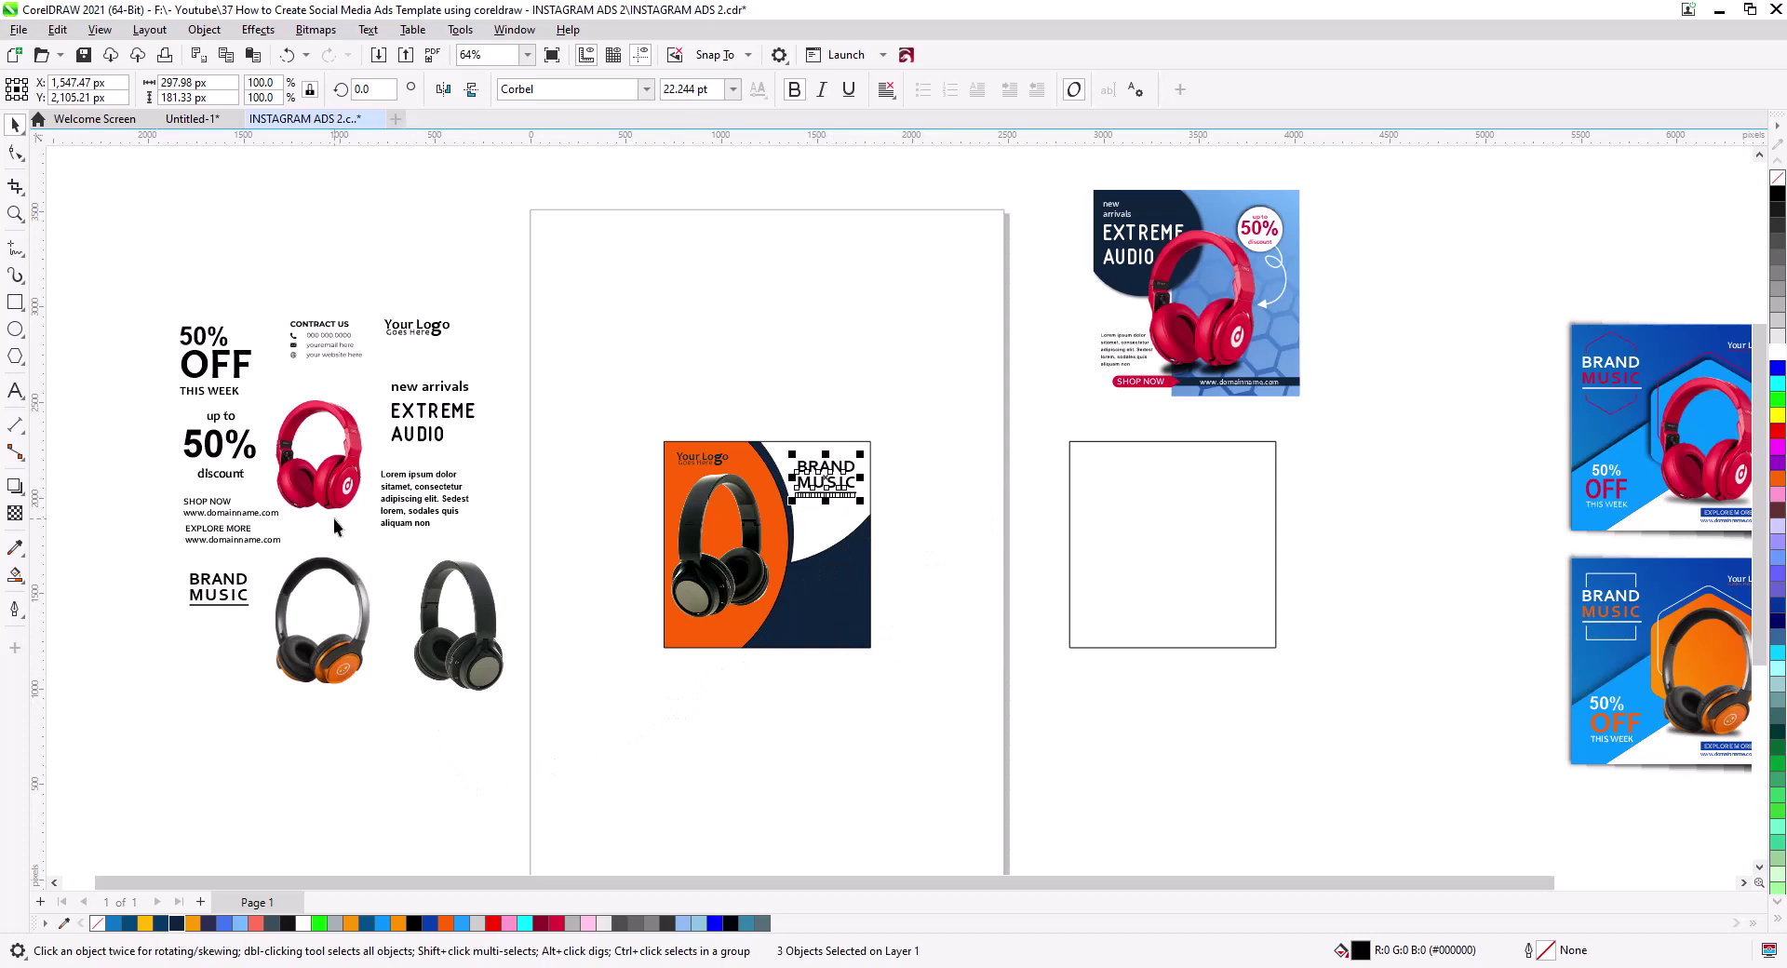
drag(343, 338, 867, 682)
click(907, 713)
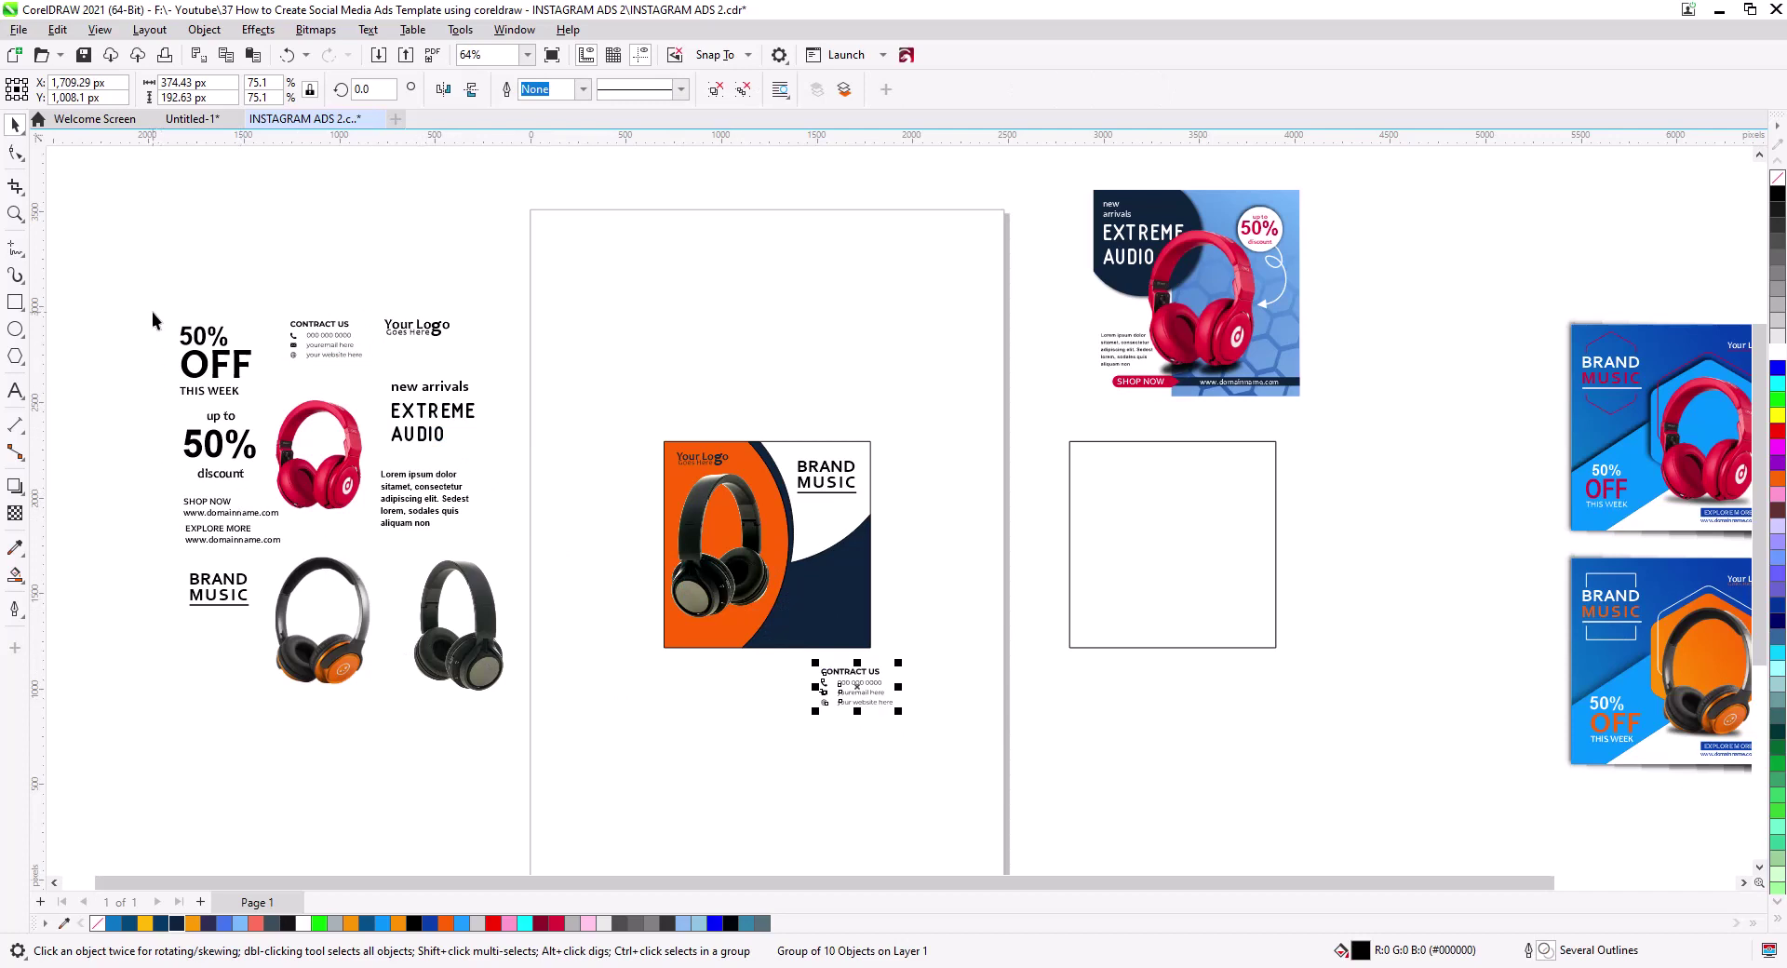
drag(157, 402, 898, 587)
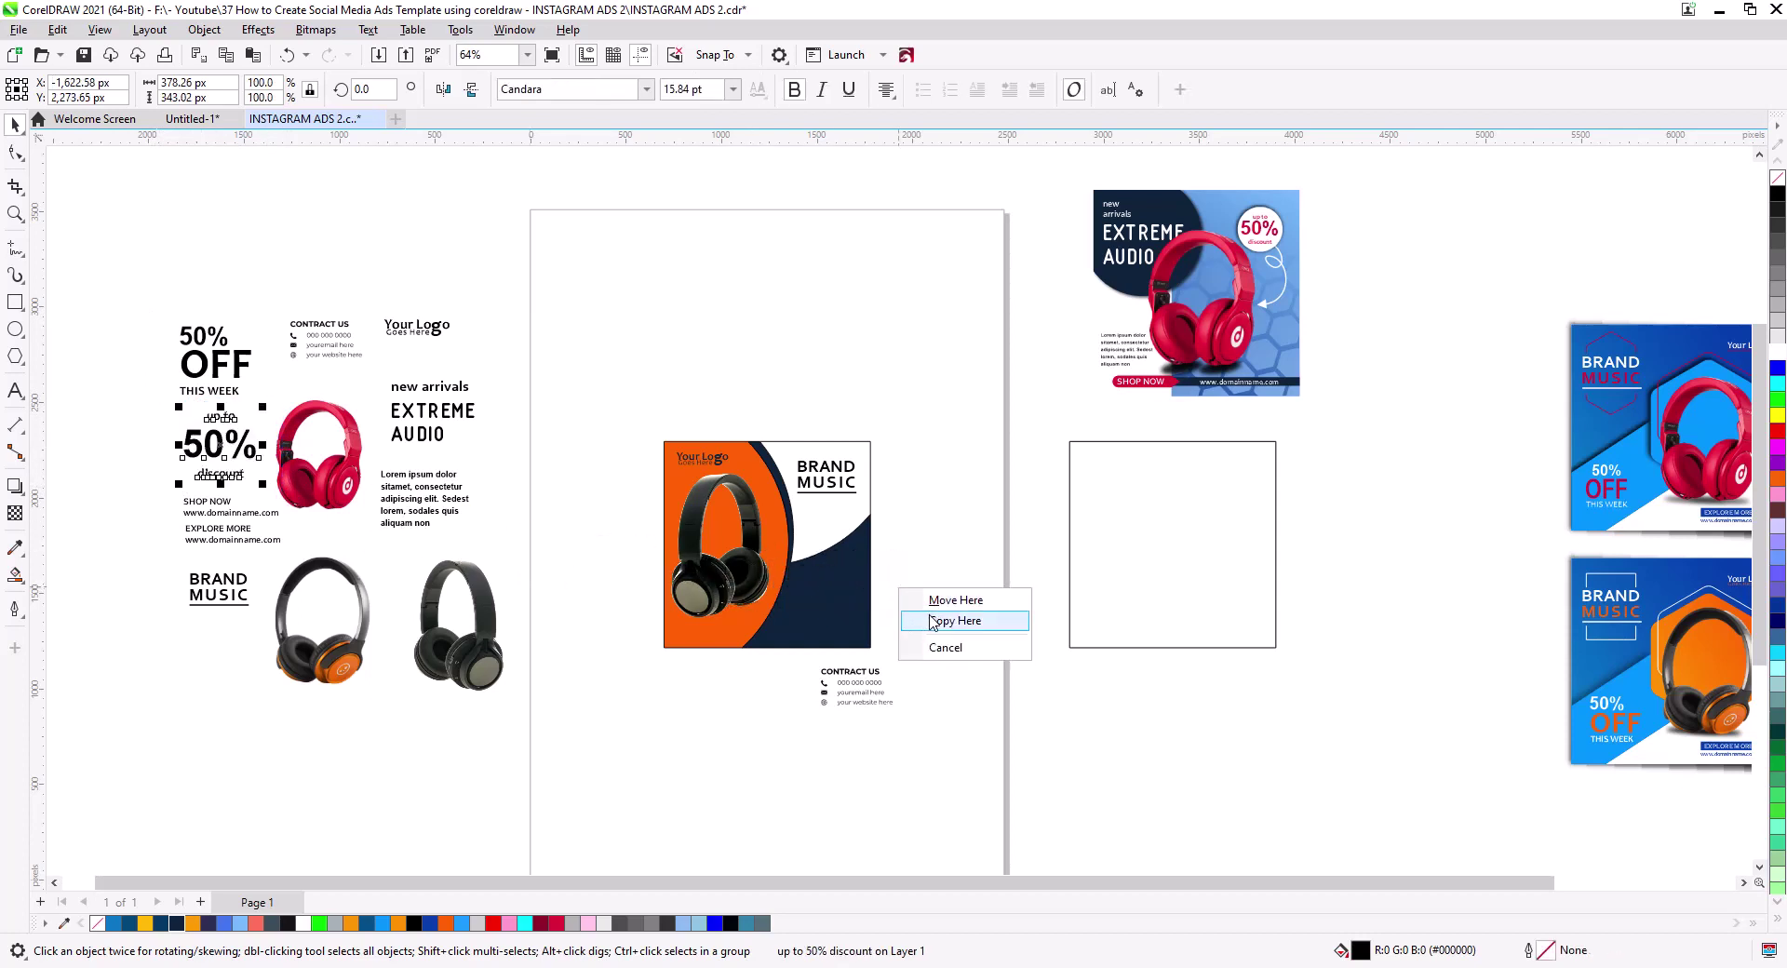
click(932, 621)
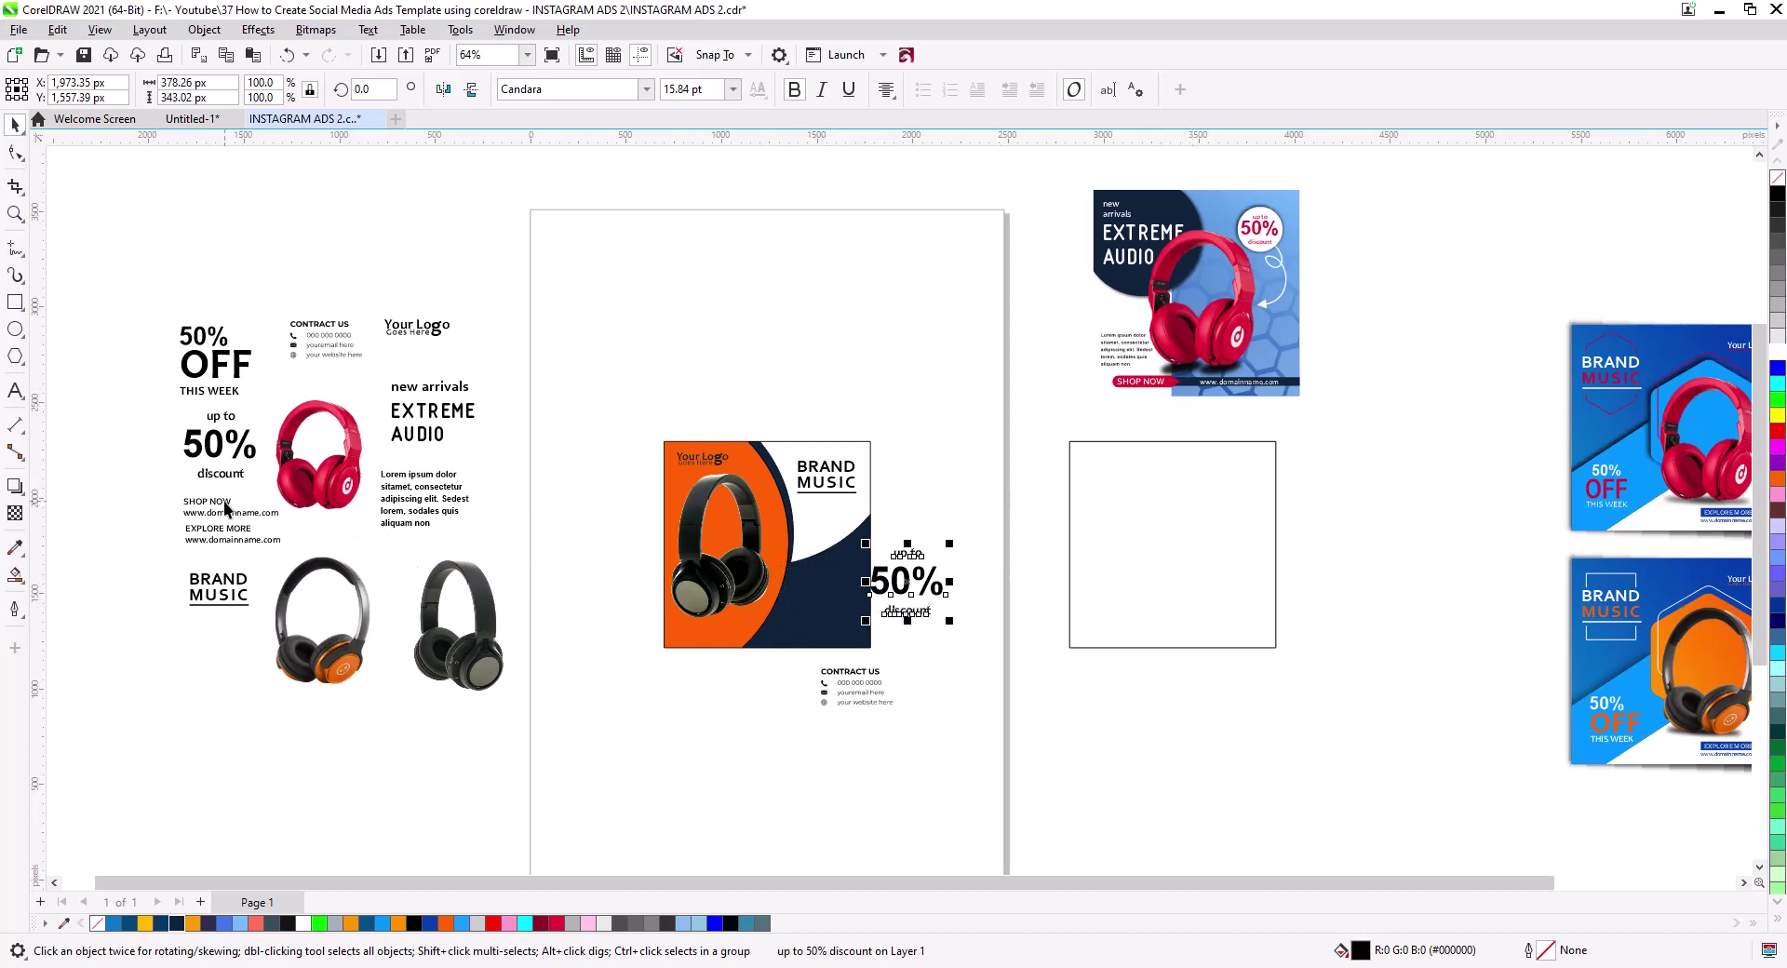
drag(226, 509, 892, 450)
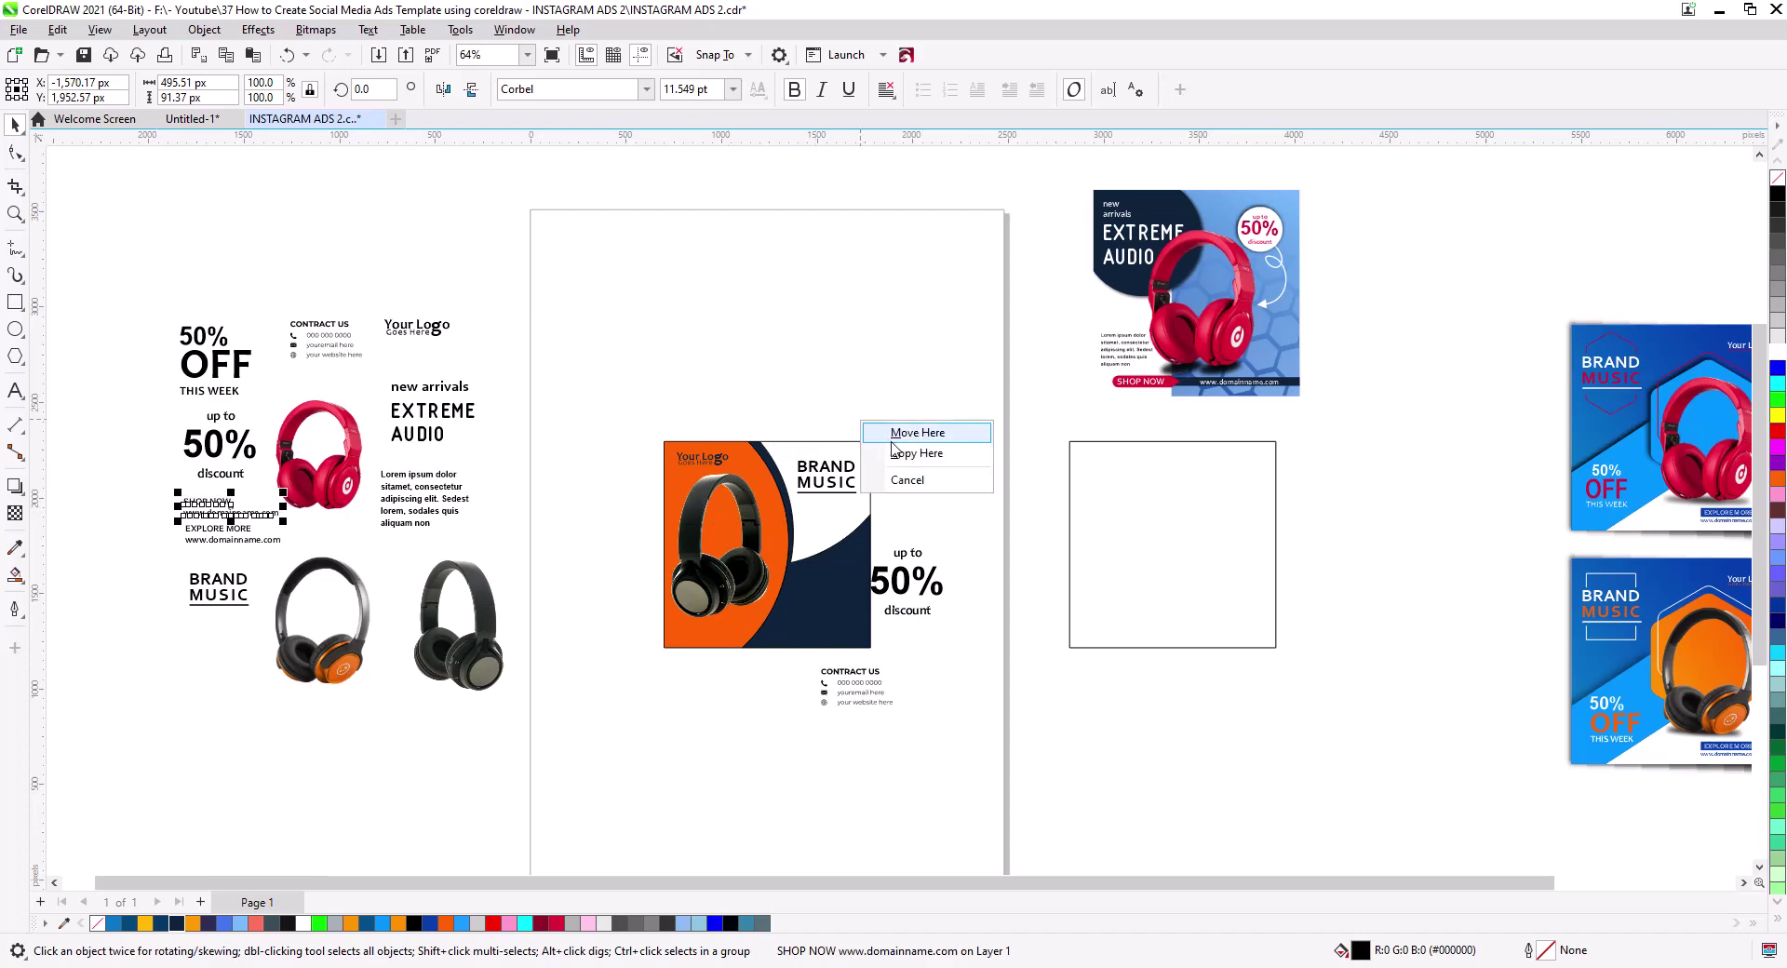
click(894, 453)
scroll(841, 540, up, 4)
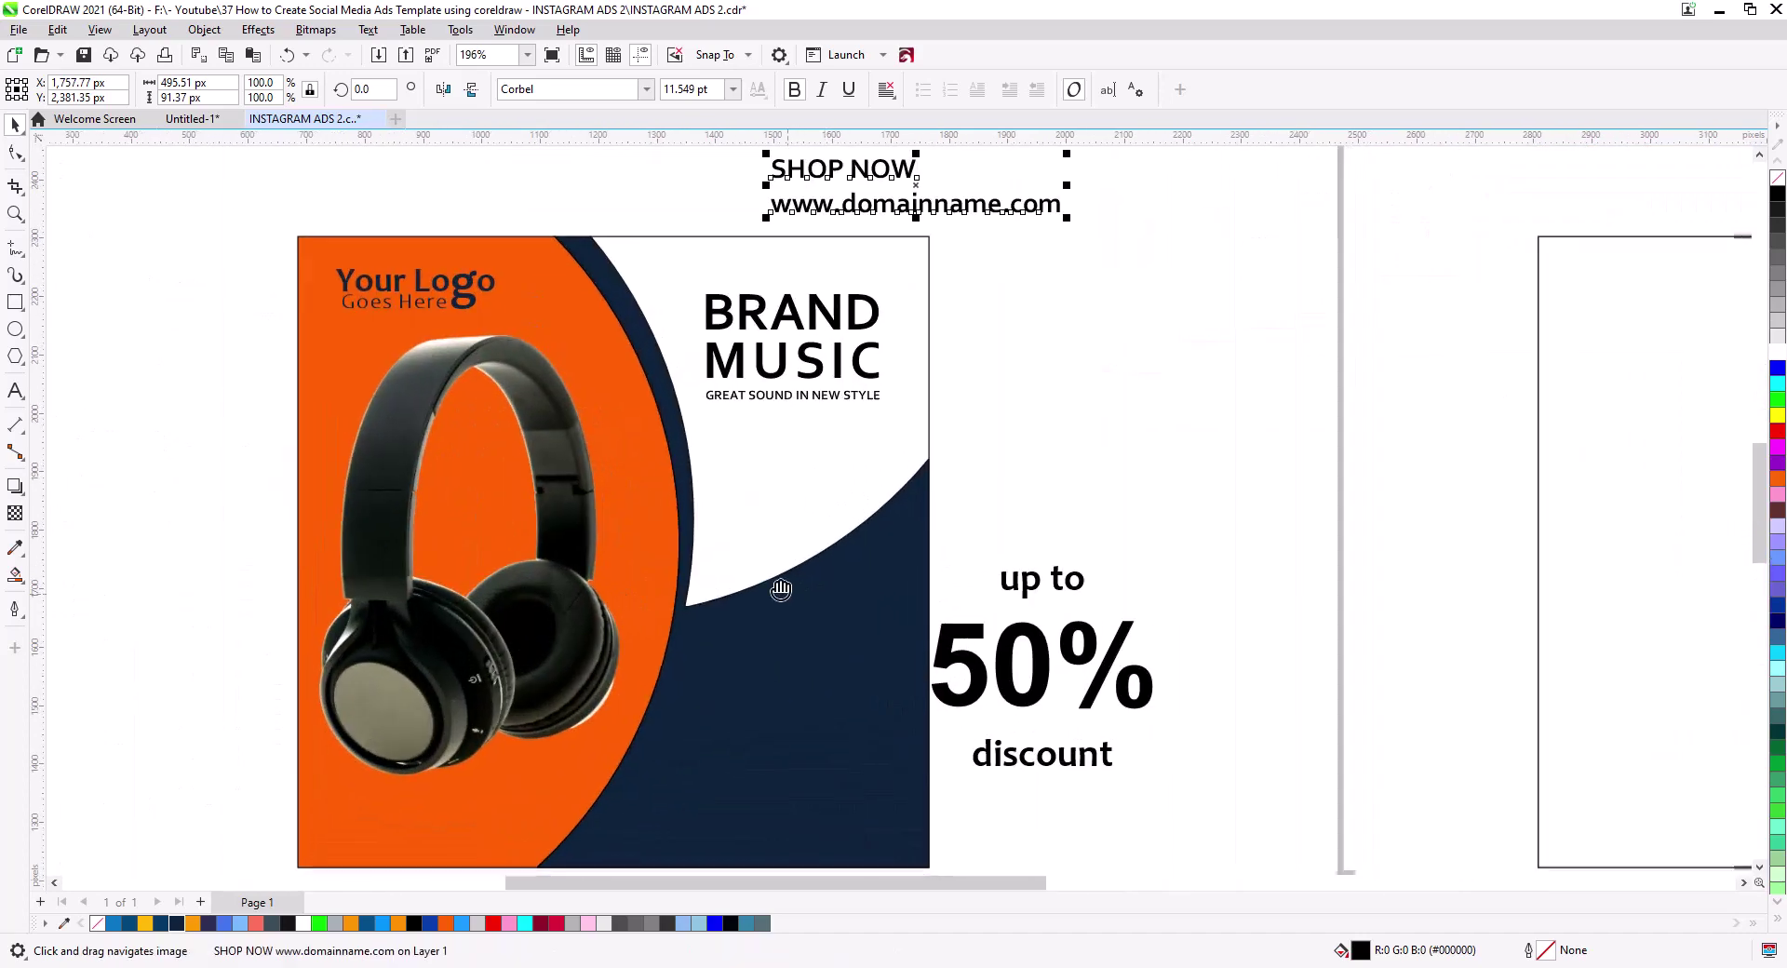
- Move the CONTRACT US block onto the navy corner, shrink it to 64.7%, and ungroup it
drag(780, 588, 757, 391)
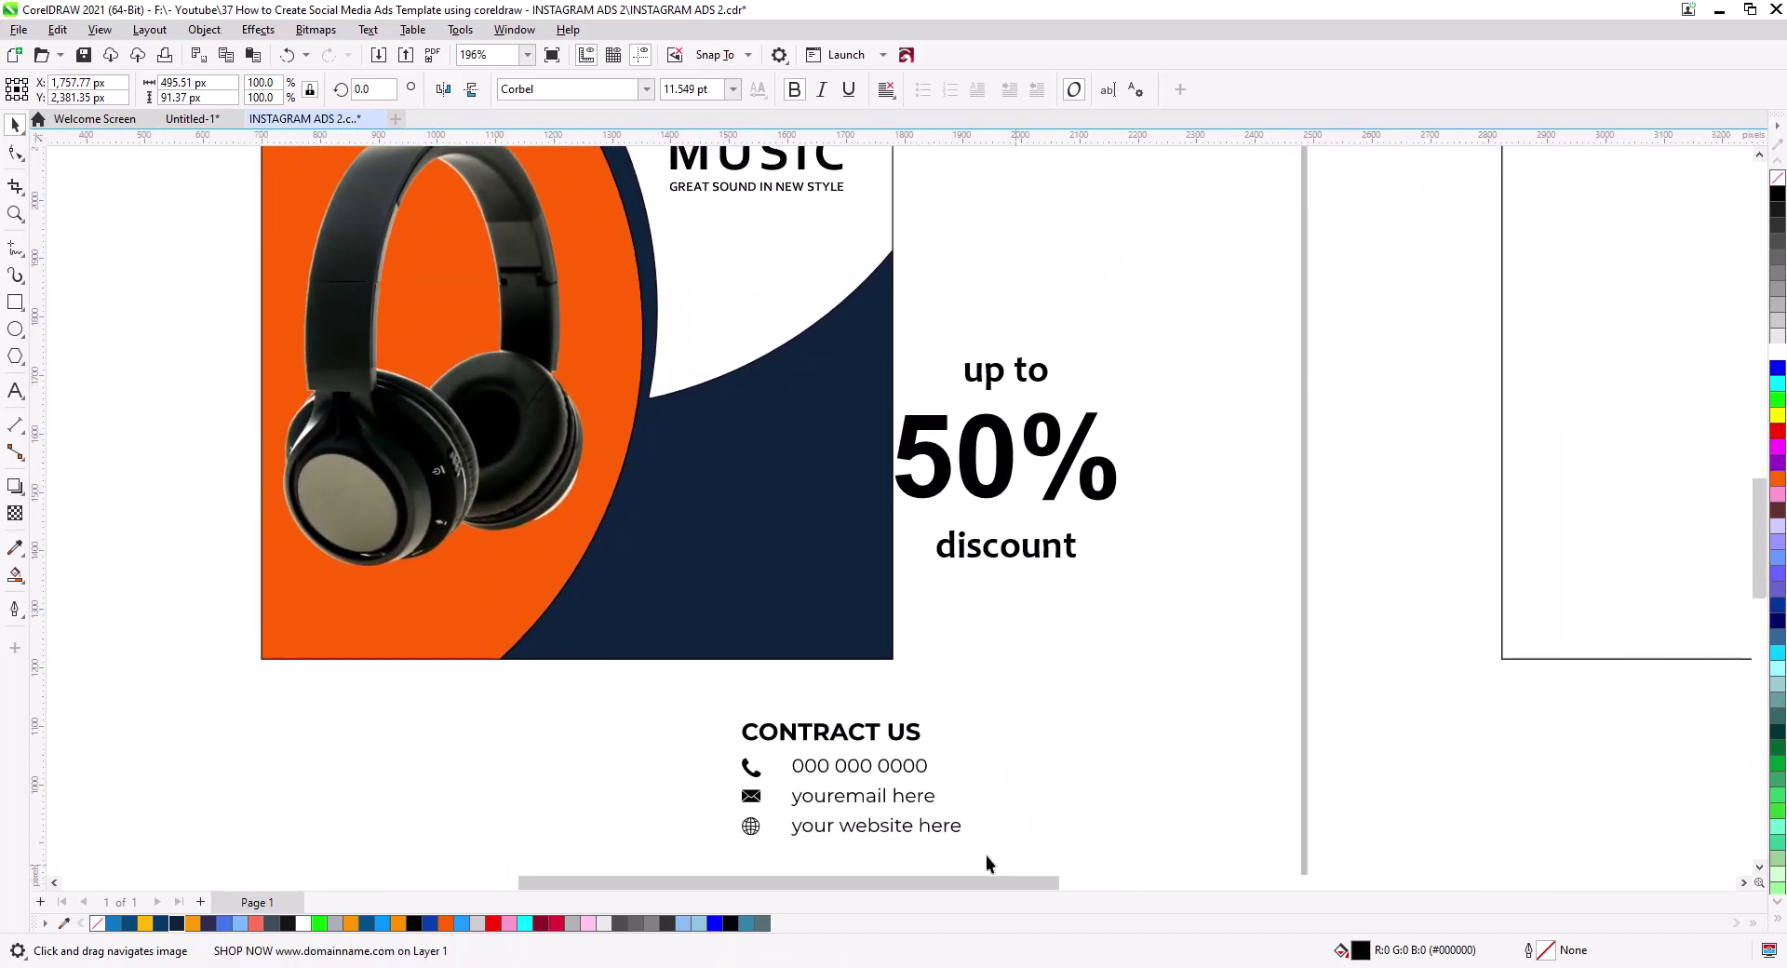
key(space)
click(680, 805)
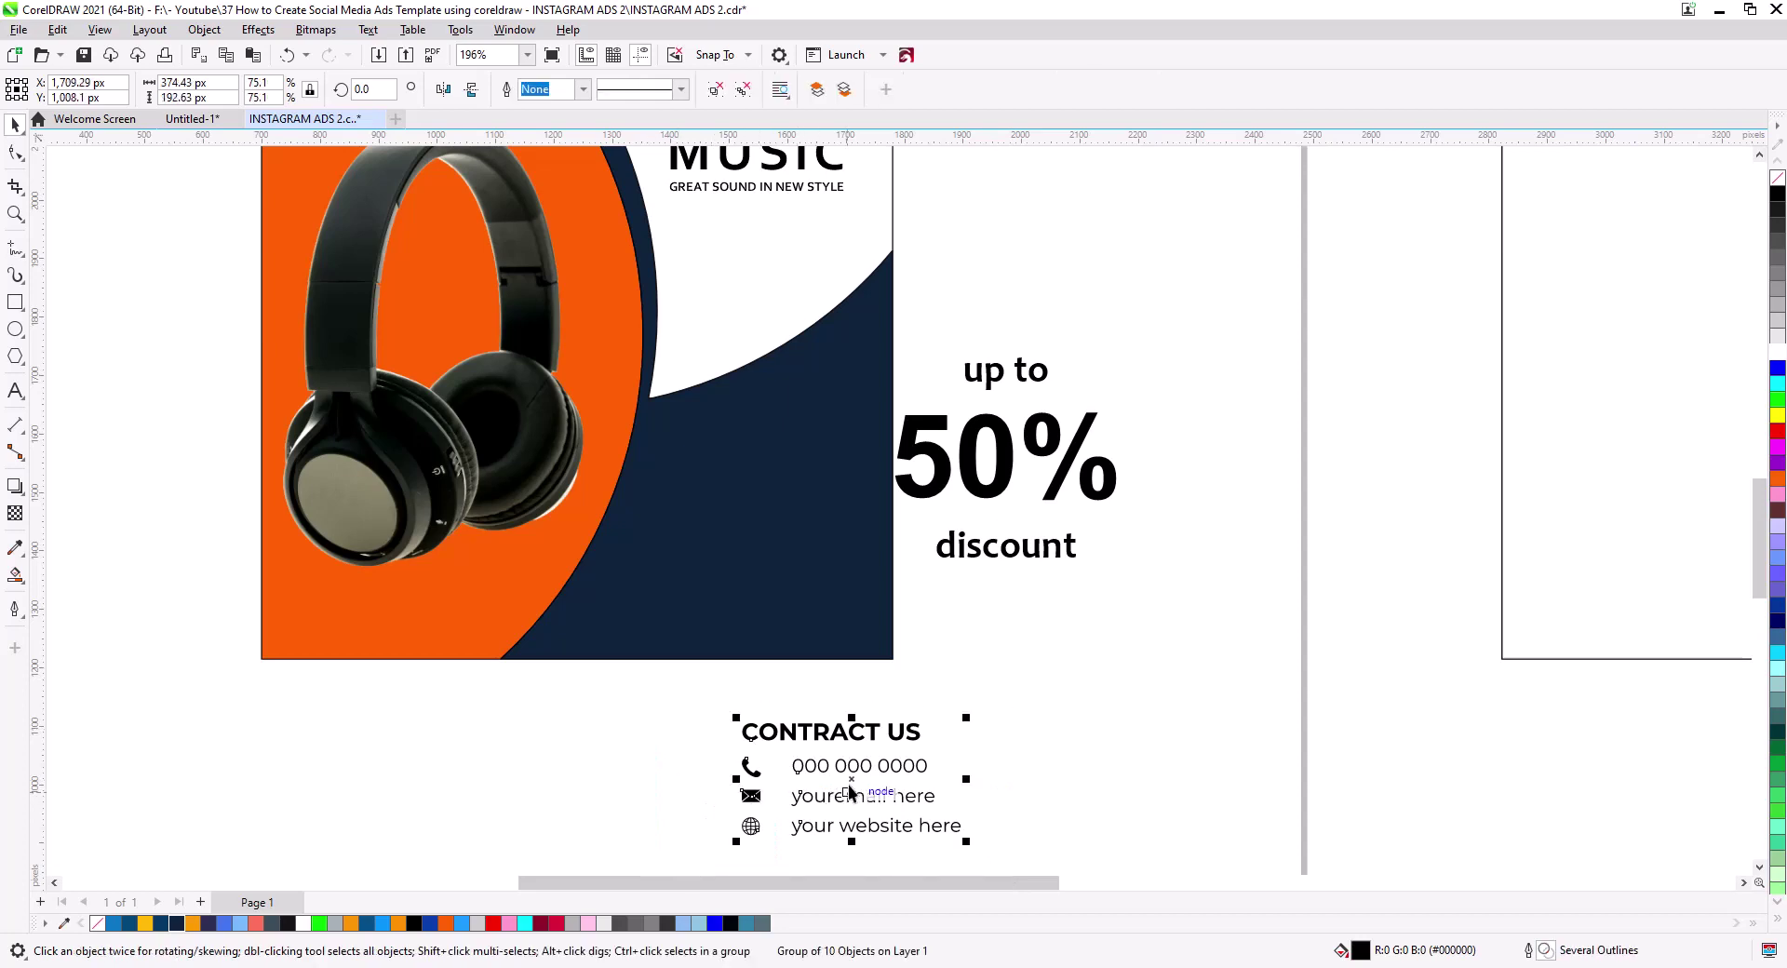
drag(804, 717, 687, 544)
drag(763, 594, 793, 624)
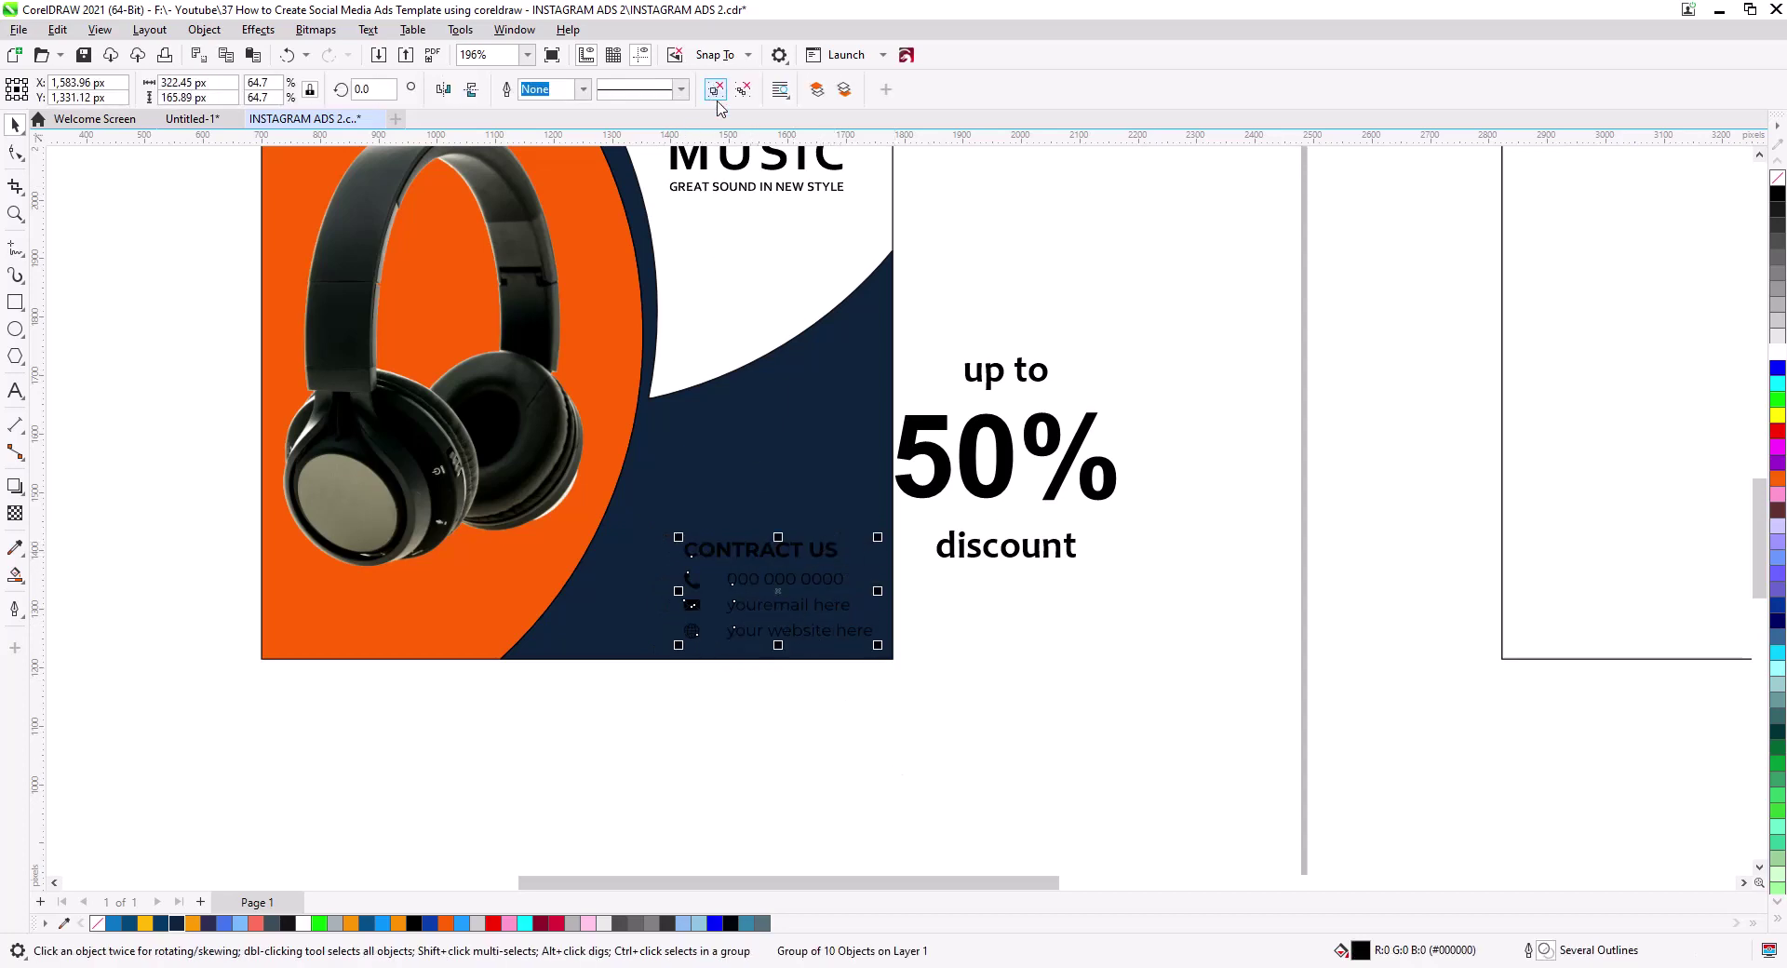
click(715, 89)
- Make the CONTRACT US heading white and the contact lines and icons orange
click(798, 558)
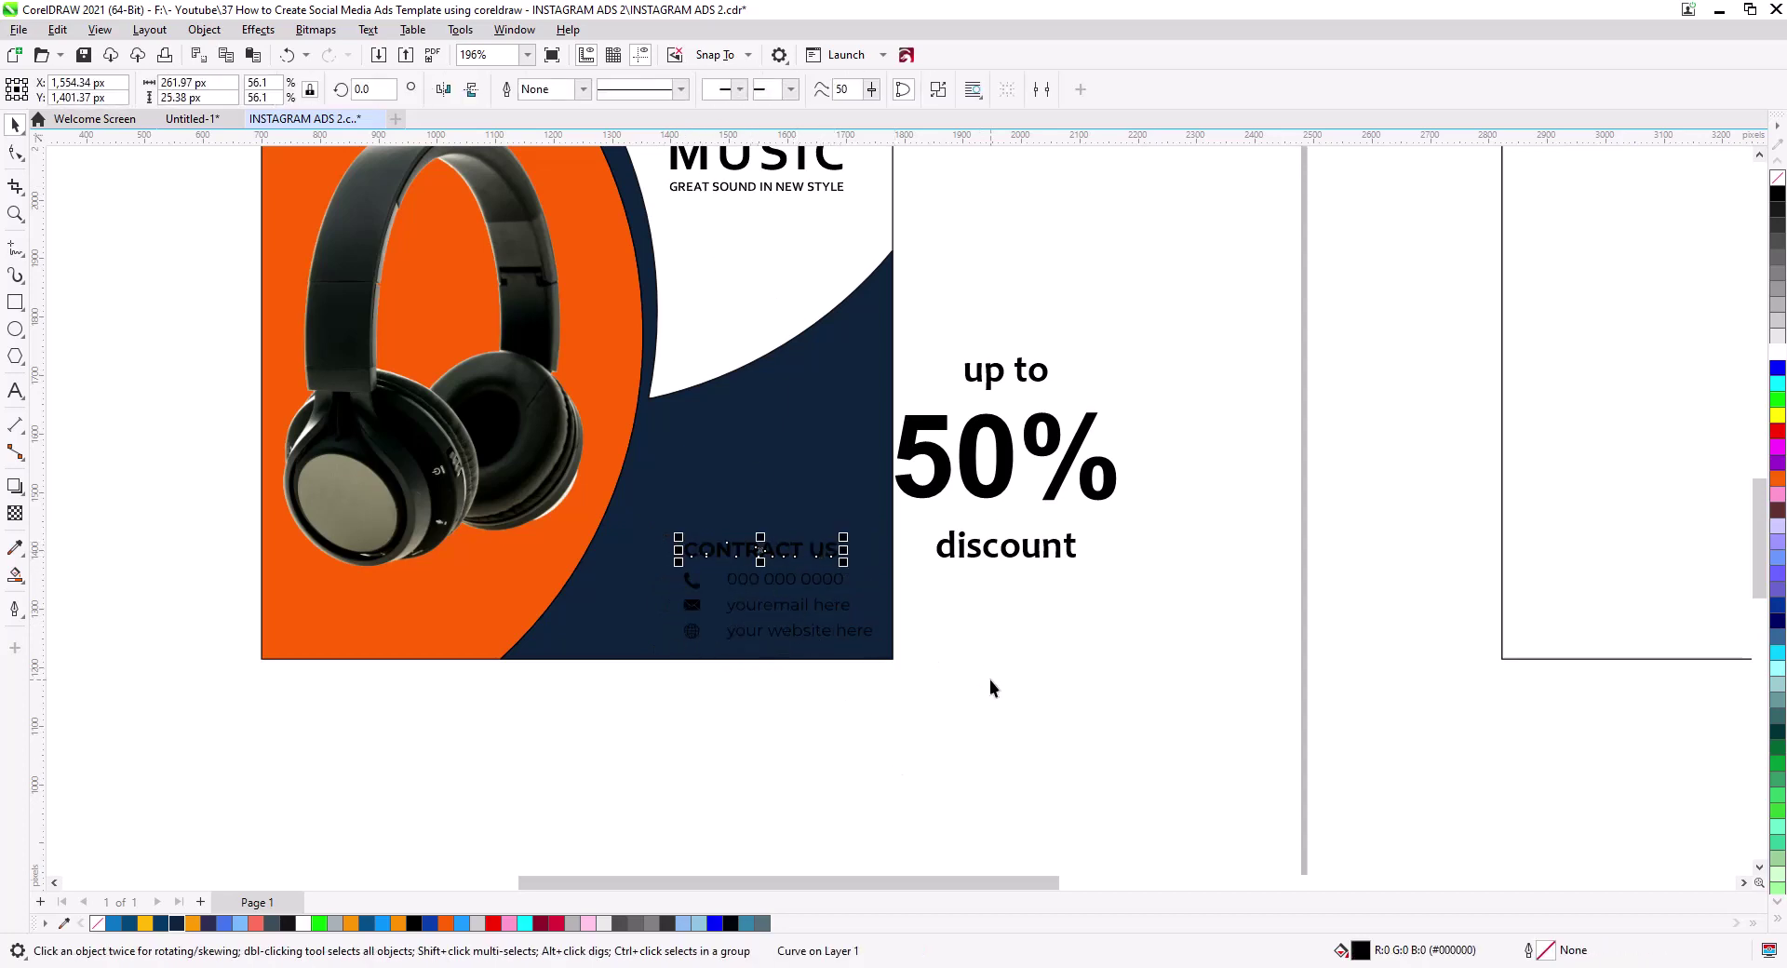
click(1778, 353)
drag(666, 561, 922, 680)
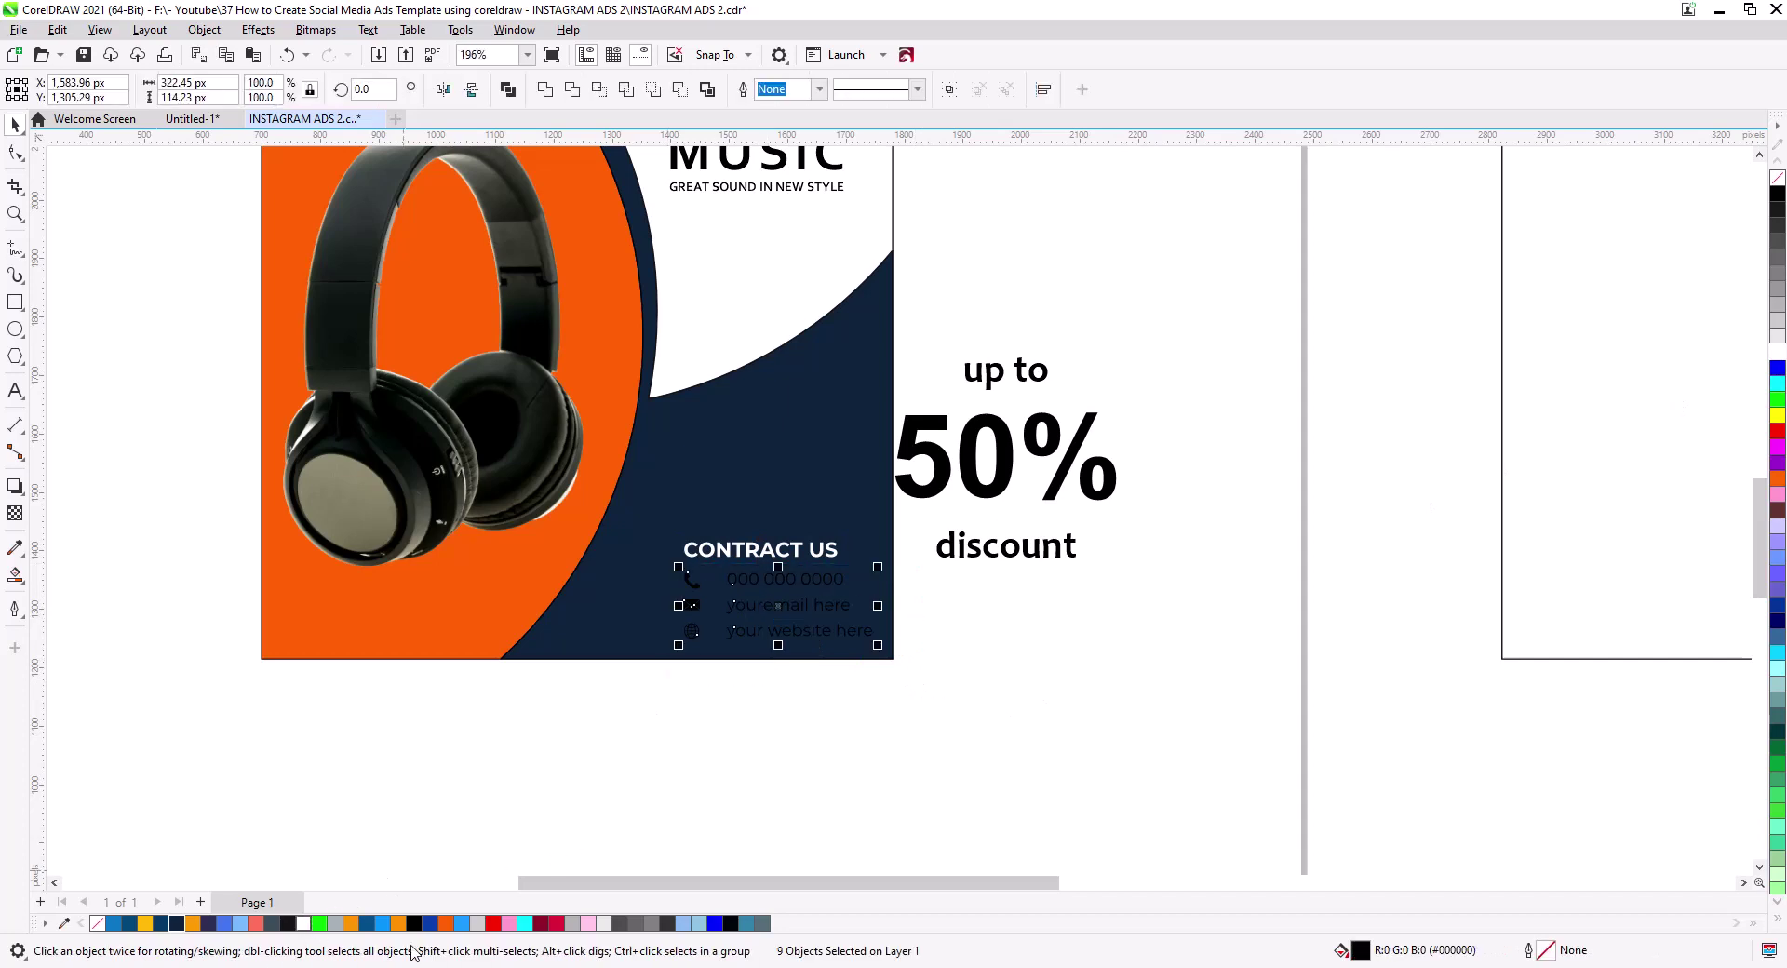
click(447, 922)
click(910, 759)
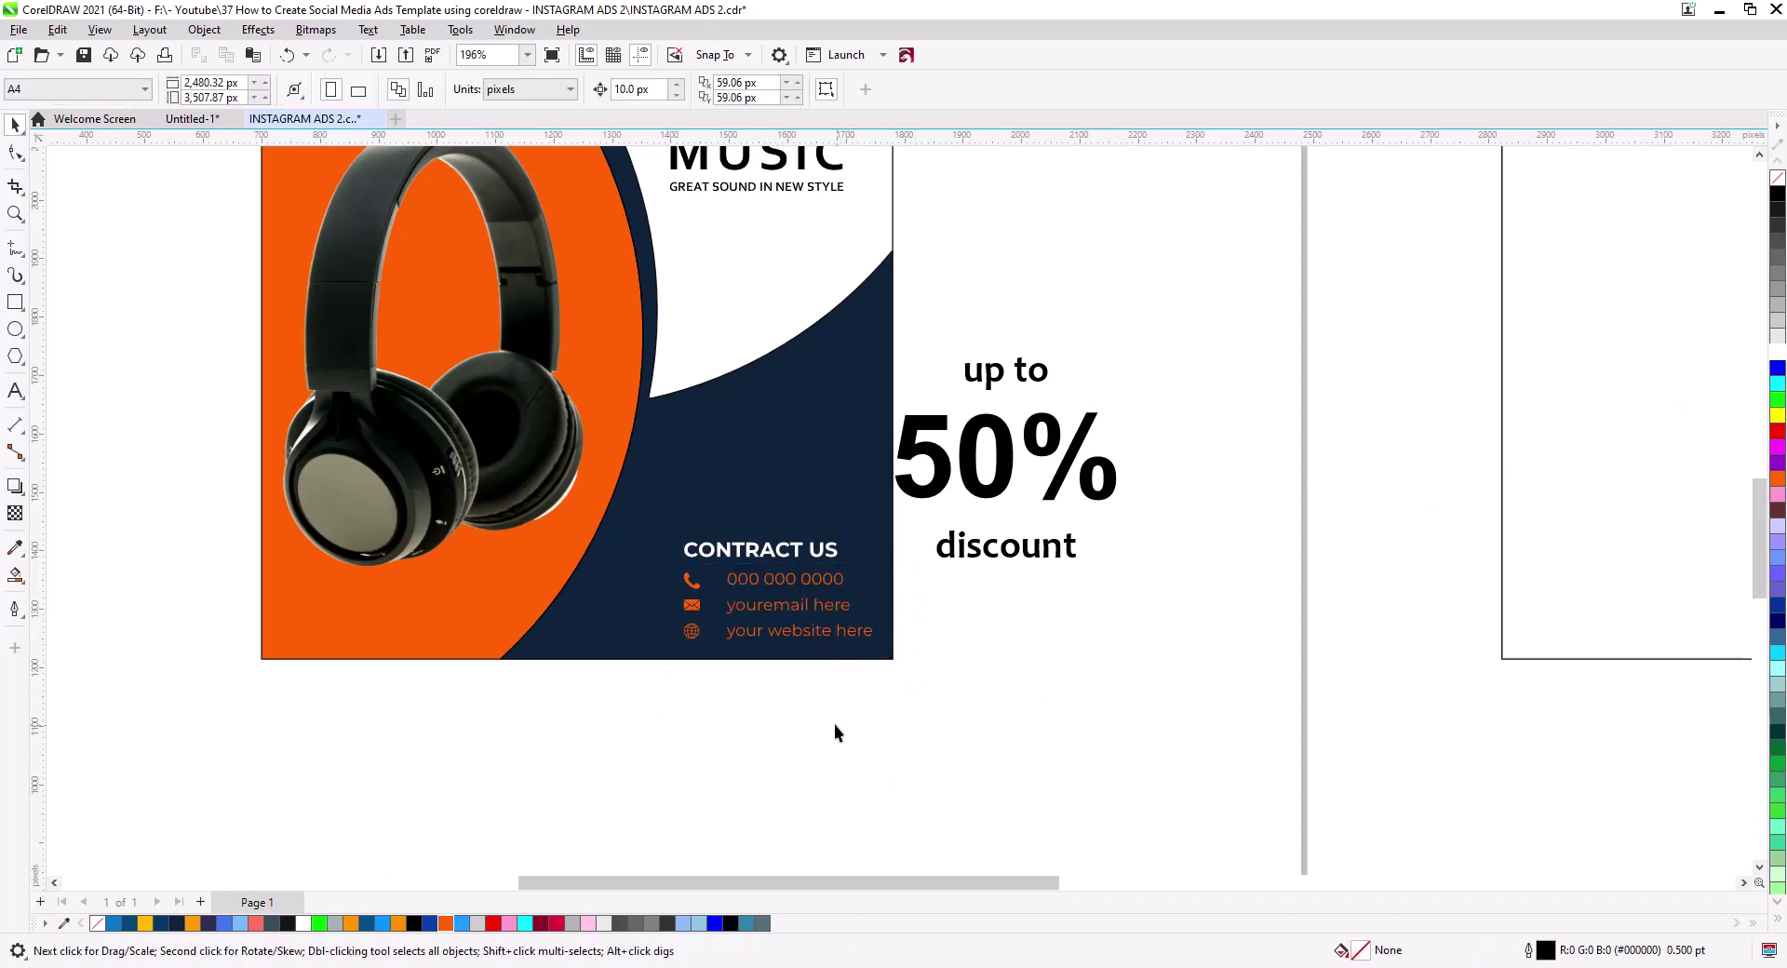
click(821, 633)
shift+click(691, 631)
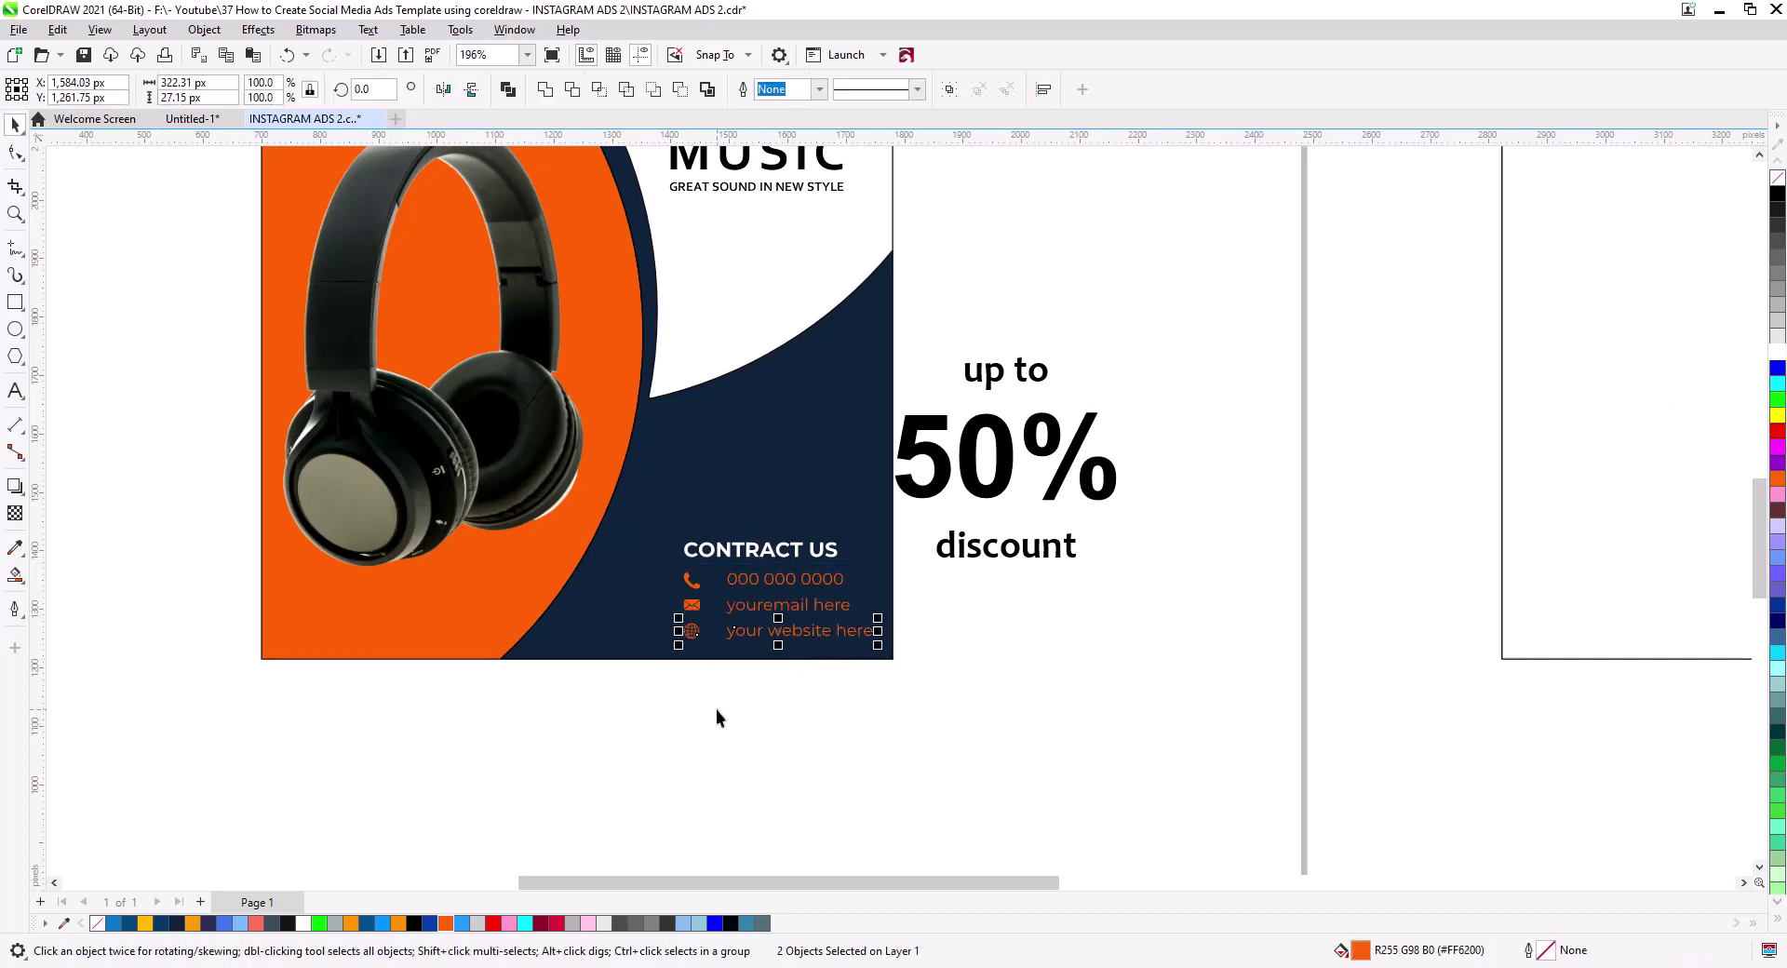
click(718, 709)
scroll(718, 653, up, 2)
- Shift the three contact icons slightly right and left-align the heading with the phone icon
drag(720, 668, 617, 497)
drag(684, 561, 707, 561)
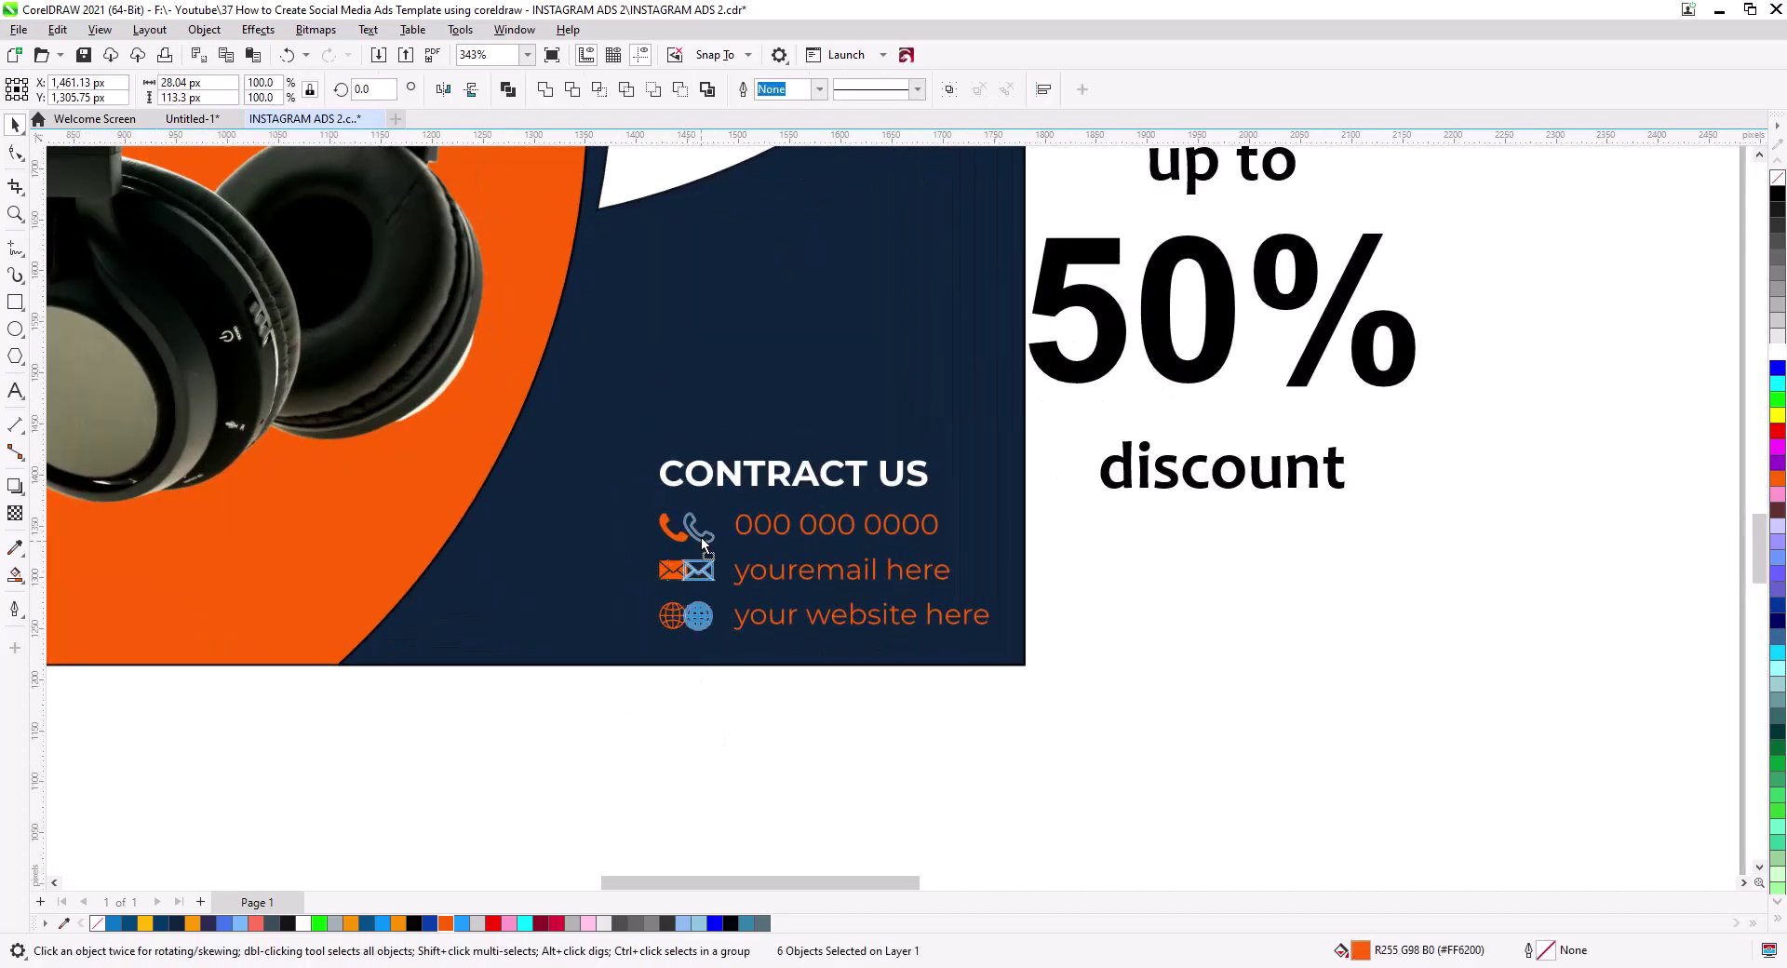
click(946, 734)
click(806, 477)
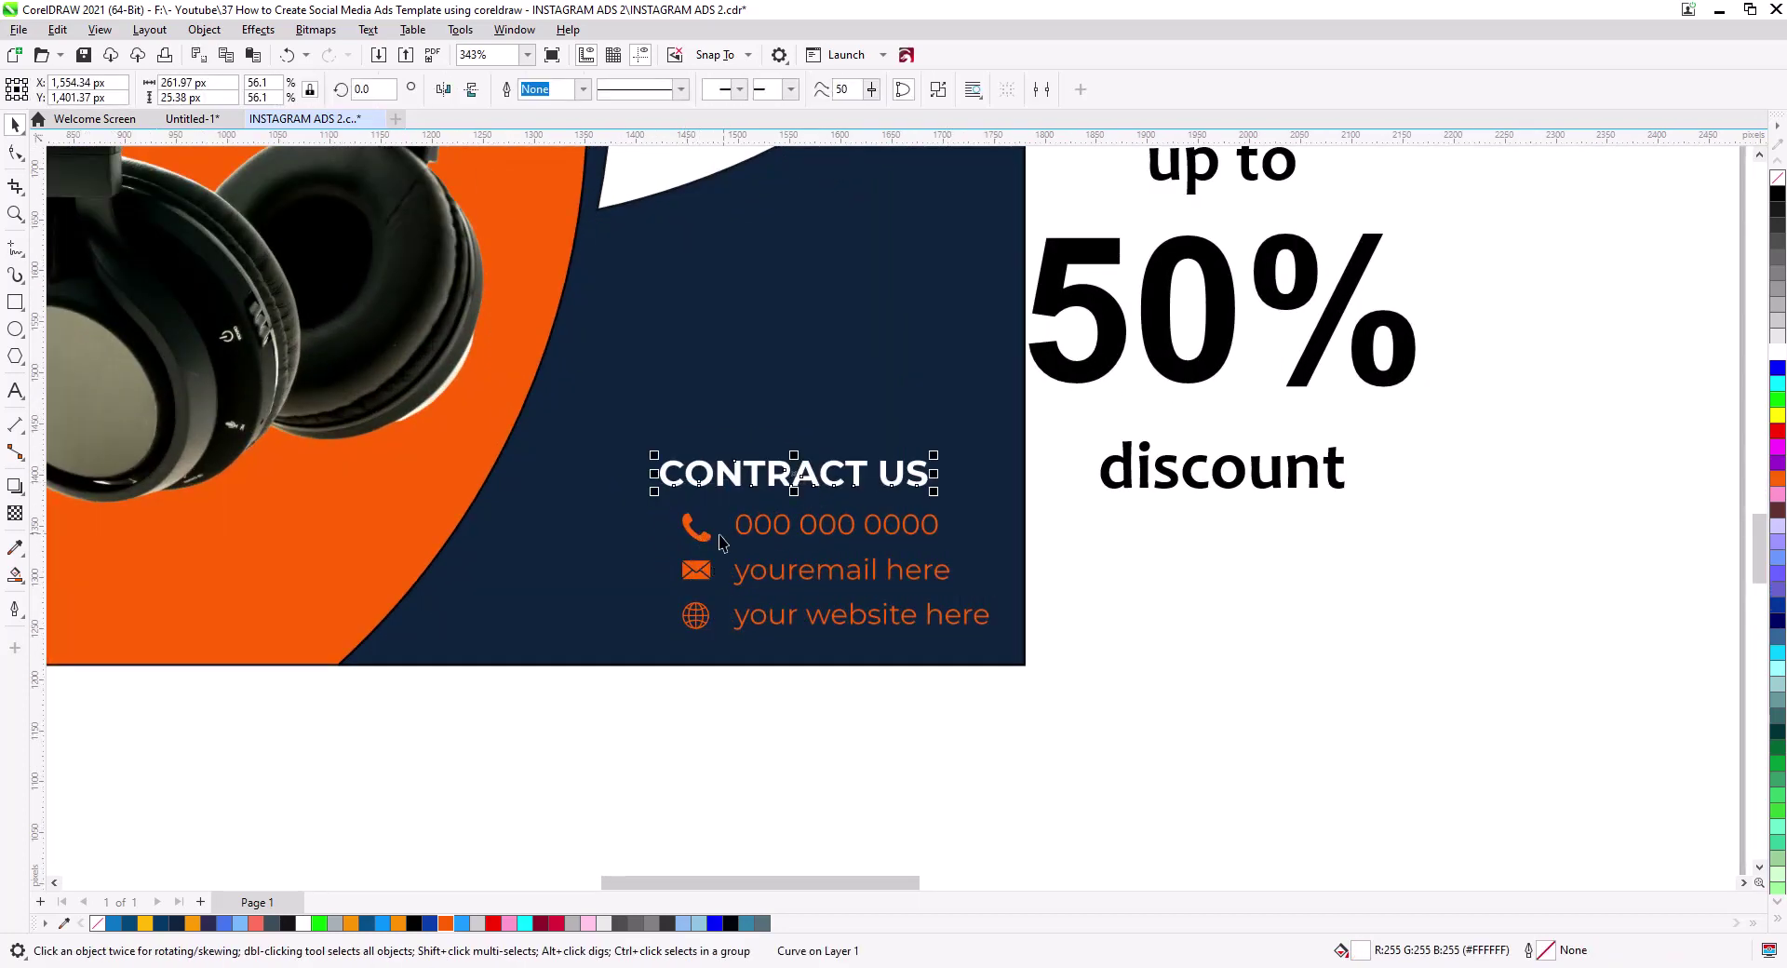
shift+click(696, 525)
key(l)
click(779, 725)
scroll(779, 725, down, 3)
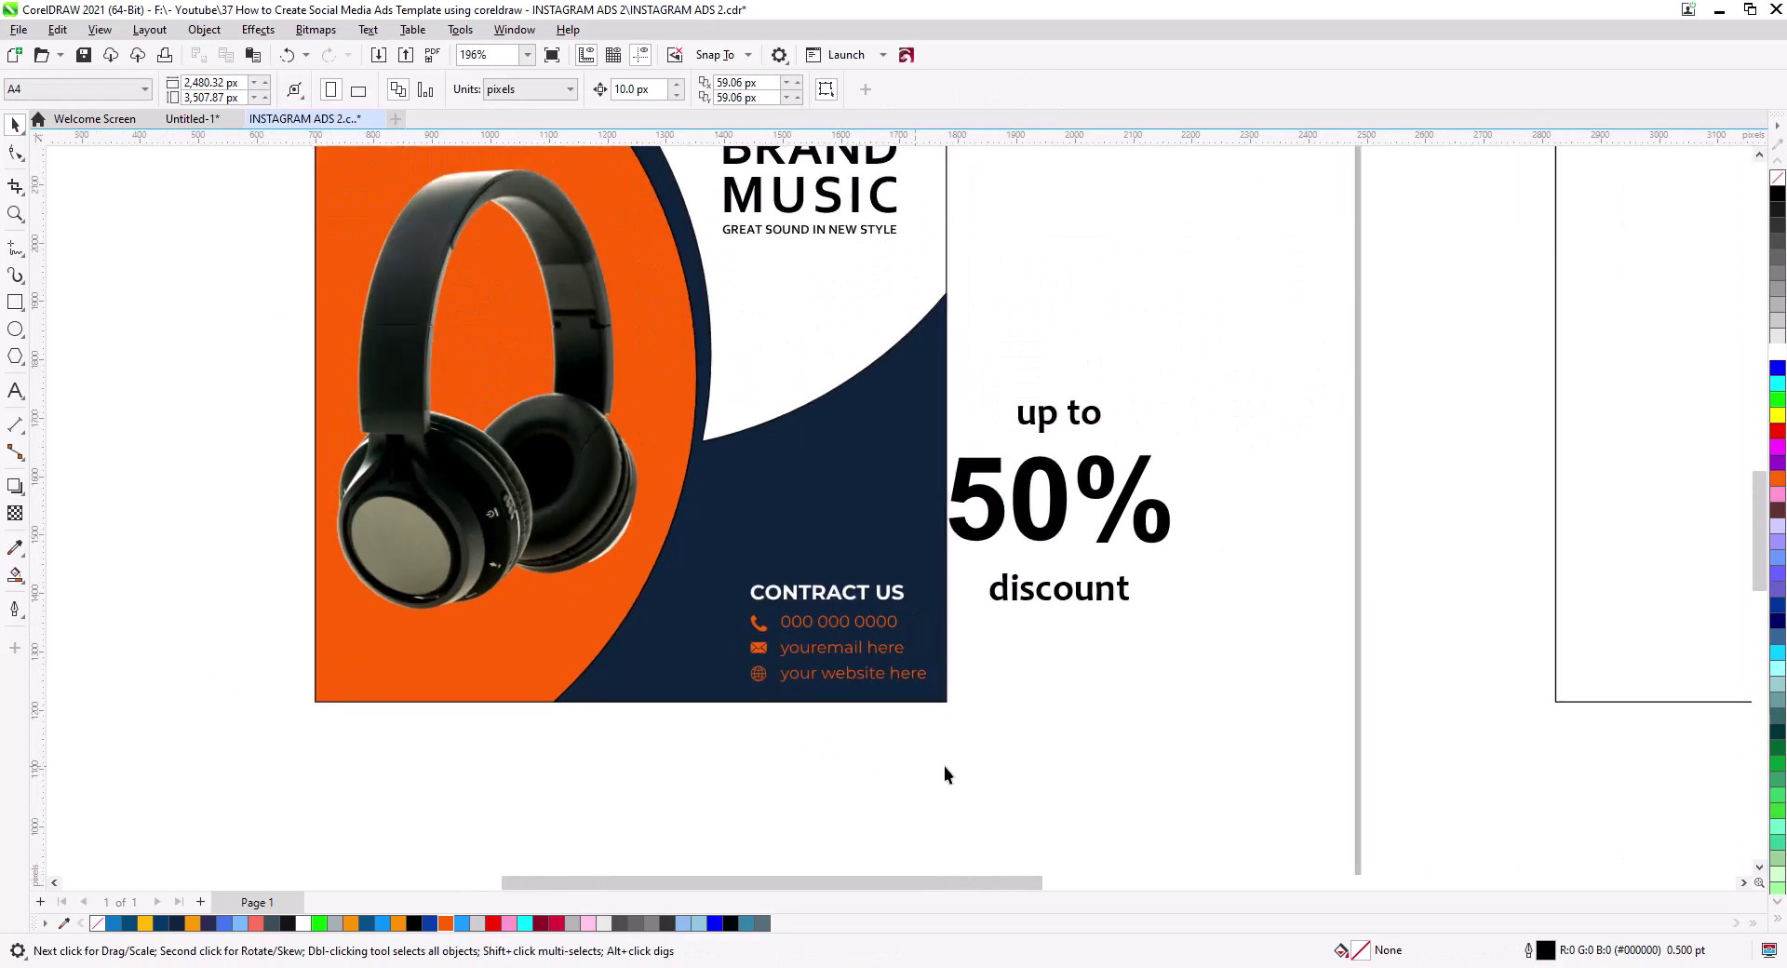
- Change the discount figure from 50 to 25 and shrink the discount text block
double_click(1021, 544)
drag(1072, 539, 972, 538)
text(25)
key(ctrl+space)
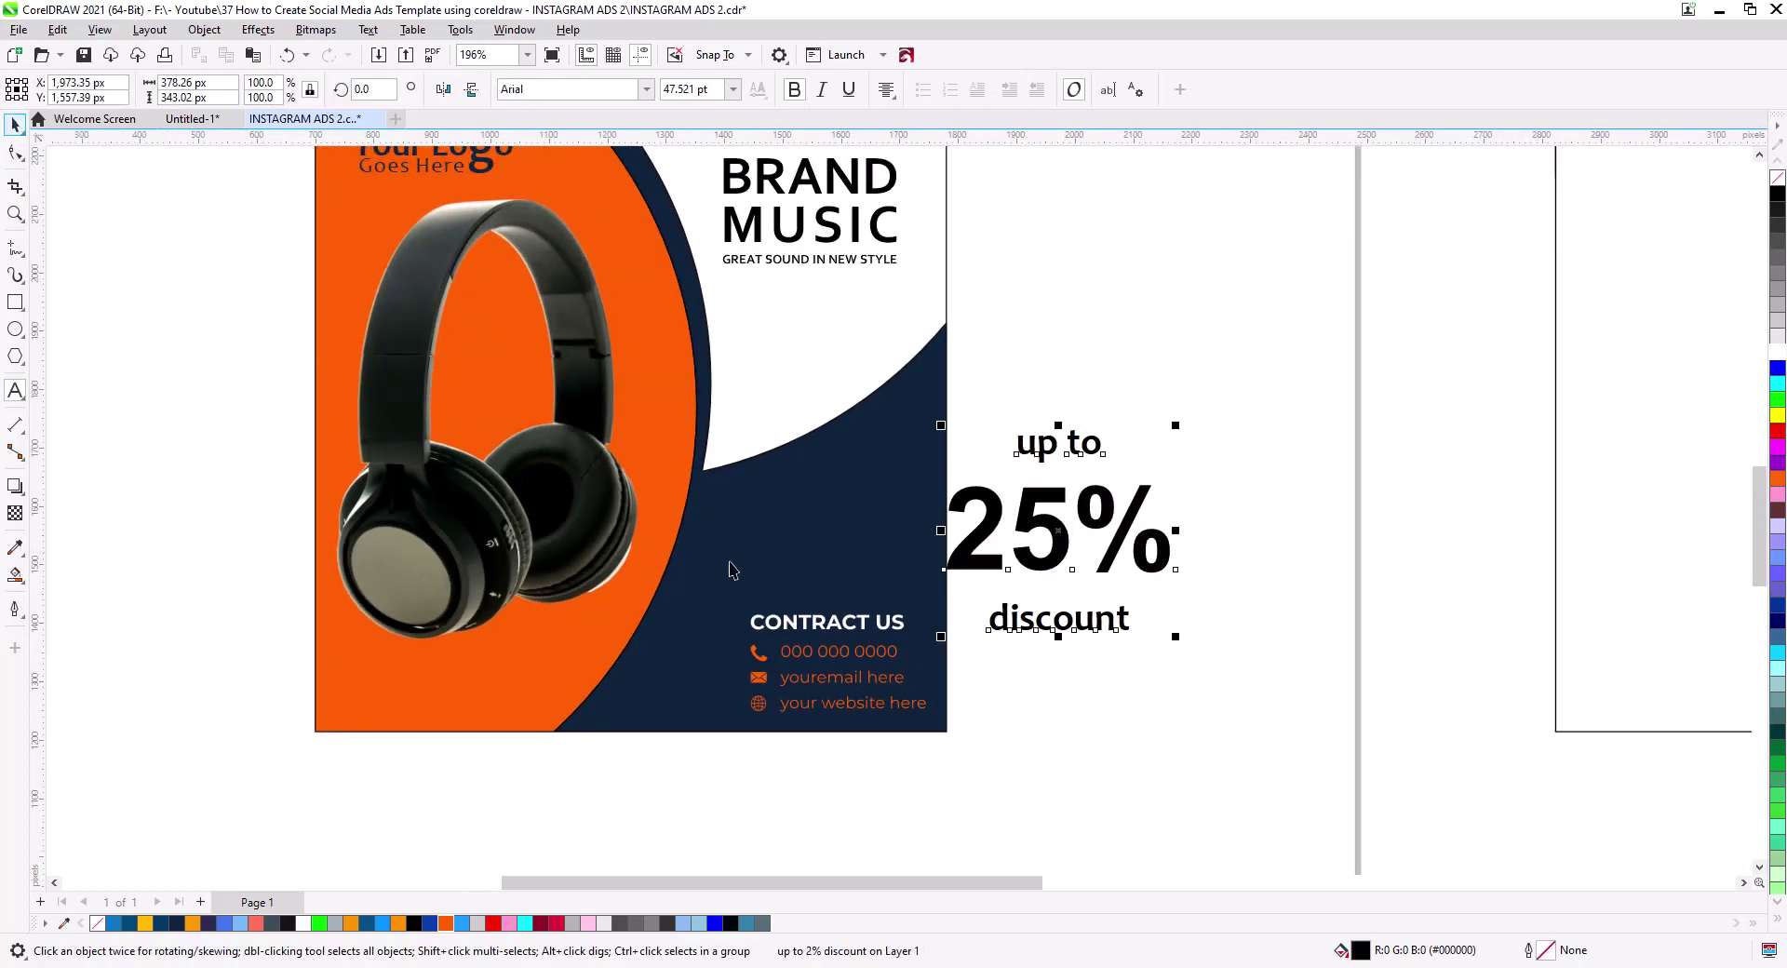
drag(1175, 635, 1136, 626)
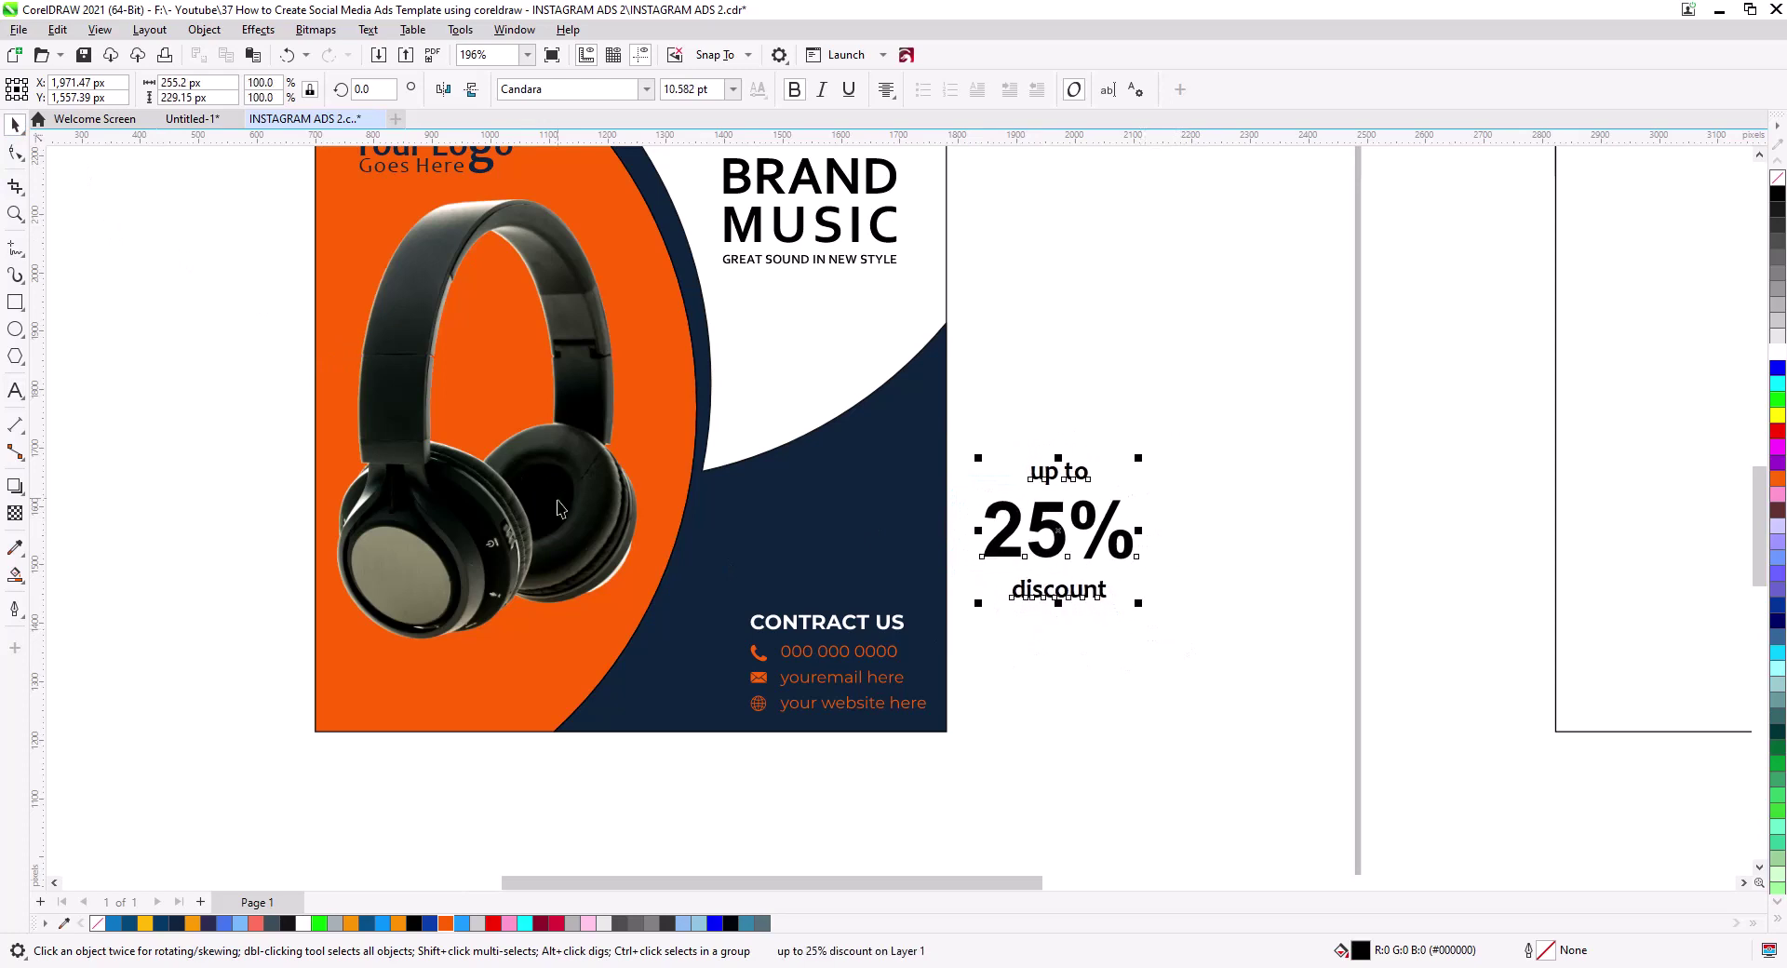
- Draw a circle beside the headphones, adjust its position and size, and fill it white
click(15, 330)
drag(657, 425, 799, 566)
key(space)
drag(726, 495, 709, 493)
drag(774, 560, 783, 568)
click(1778, 354)
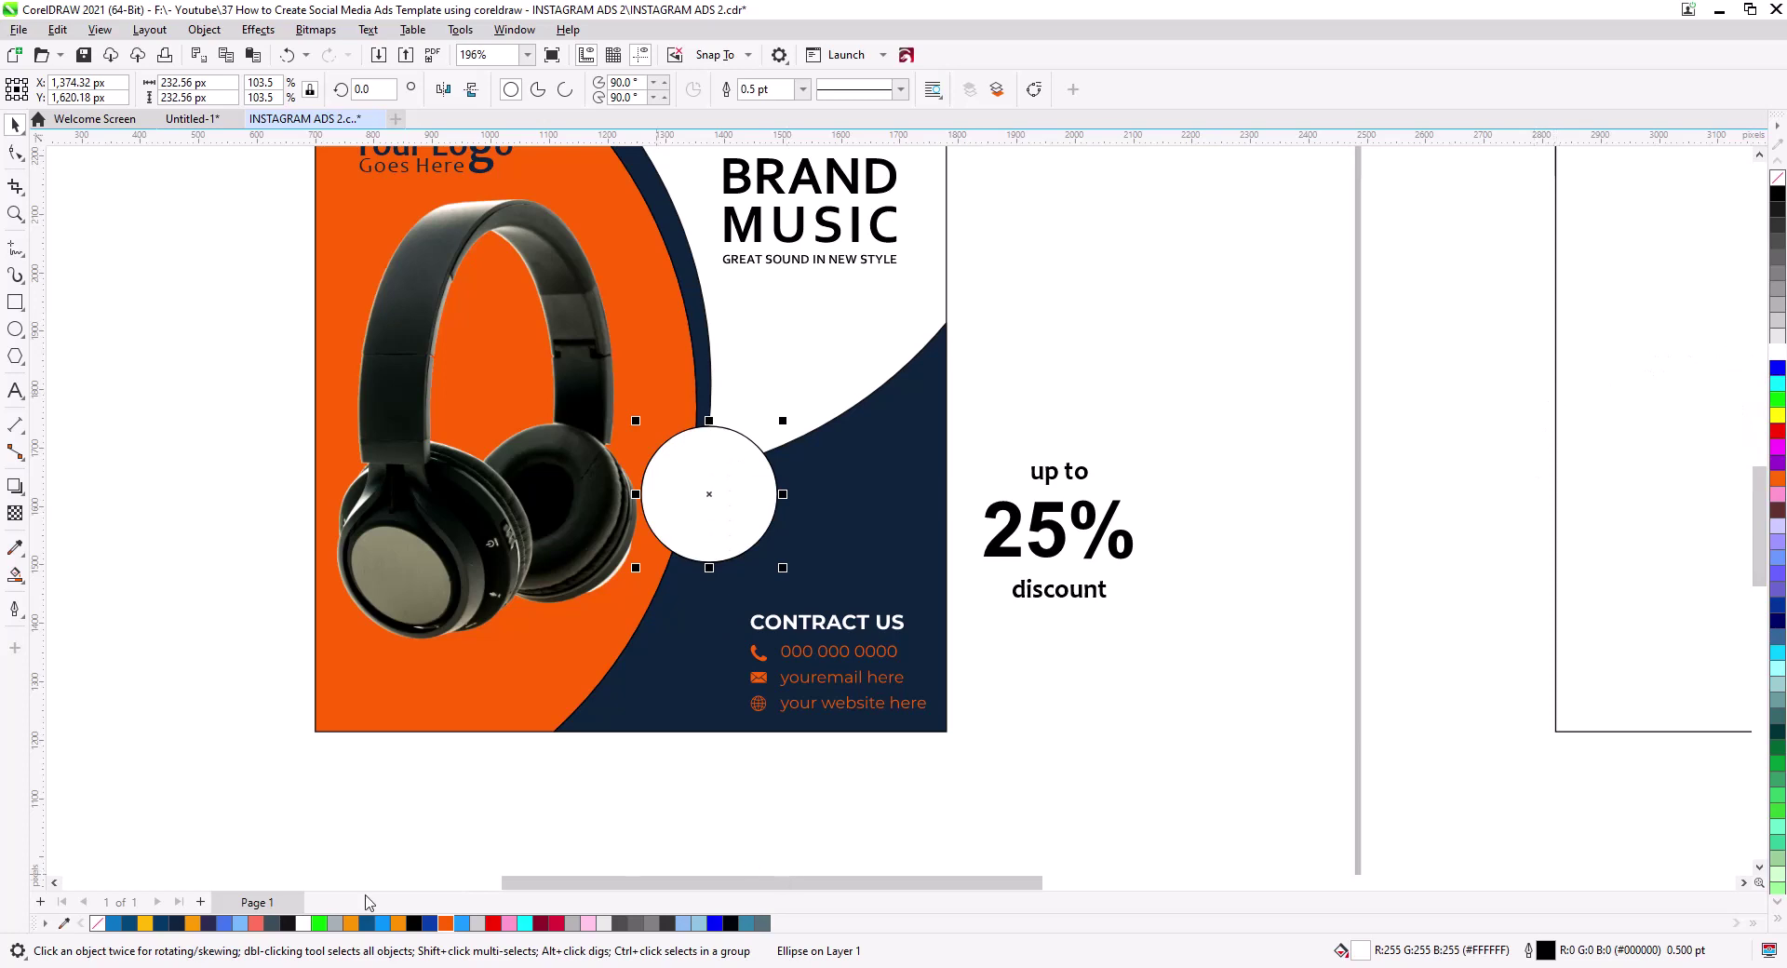
- Give the white circle a 1.0 pt navy outline, enlarge it, and shrink the headphones slightly
right_click(176, 923)
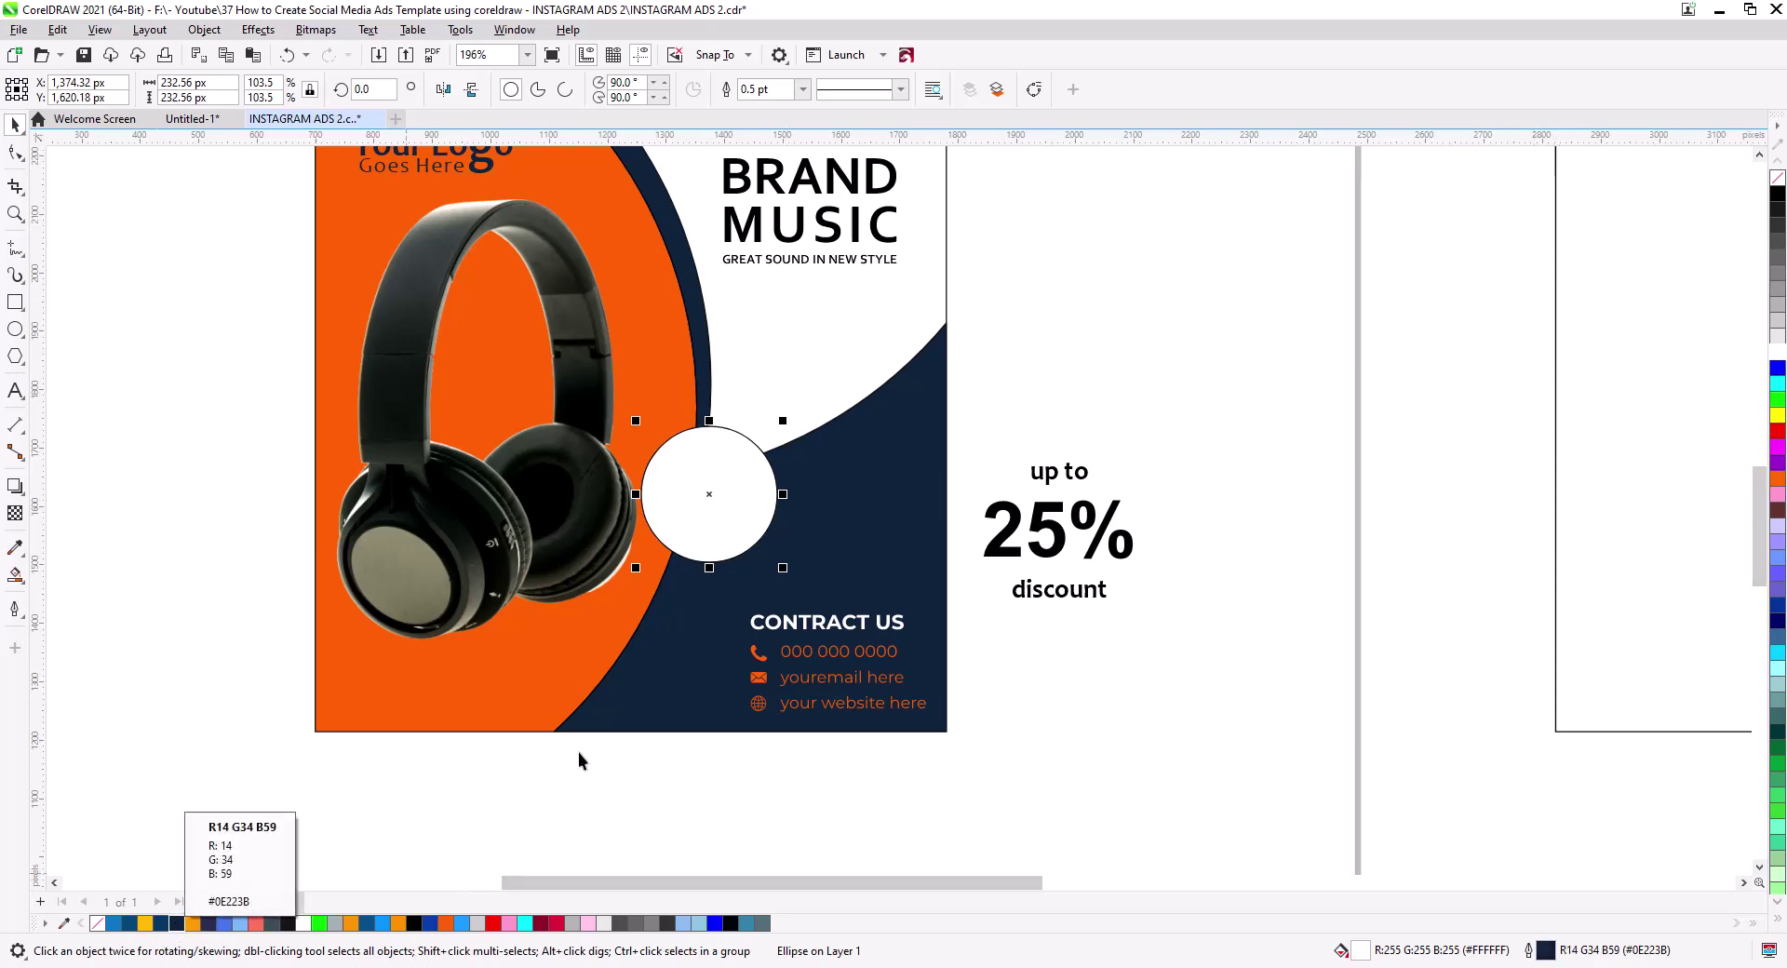
click(606, 540)
drag(658, 656, 642, 631)
click(735, 543)
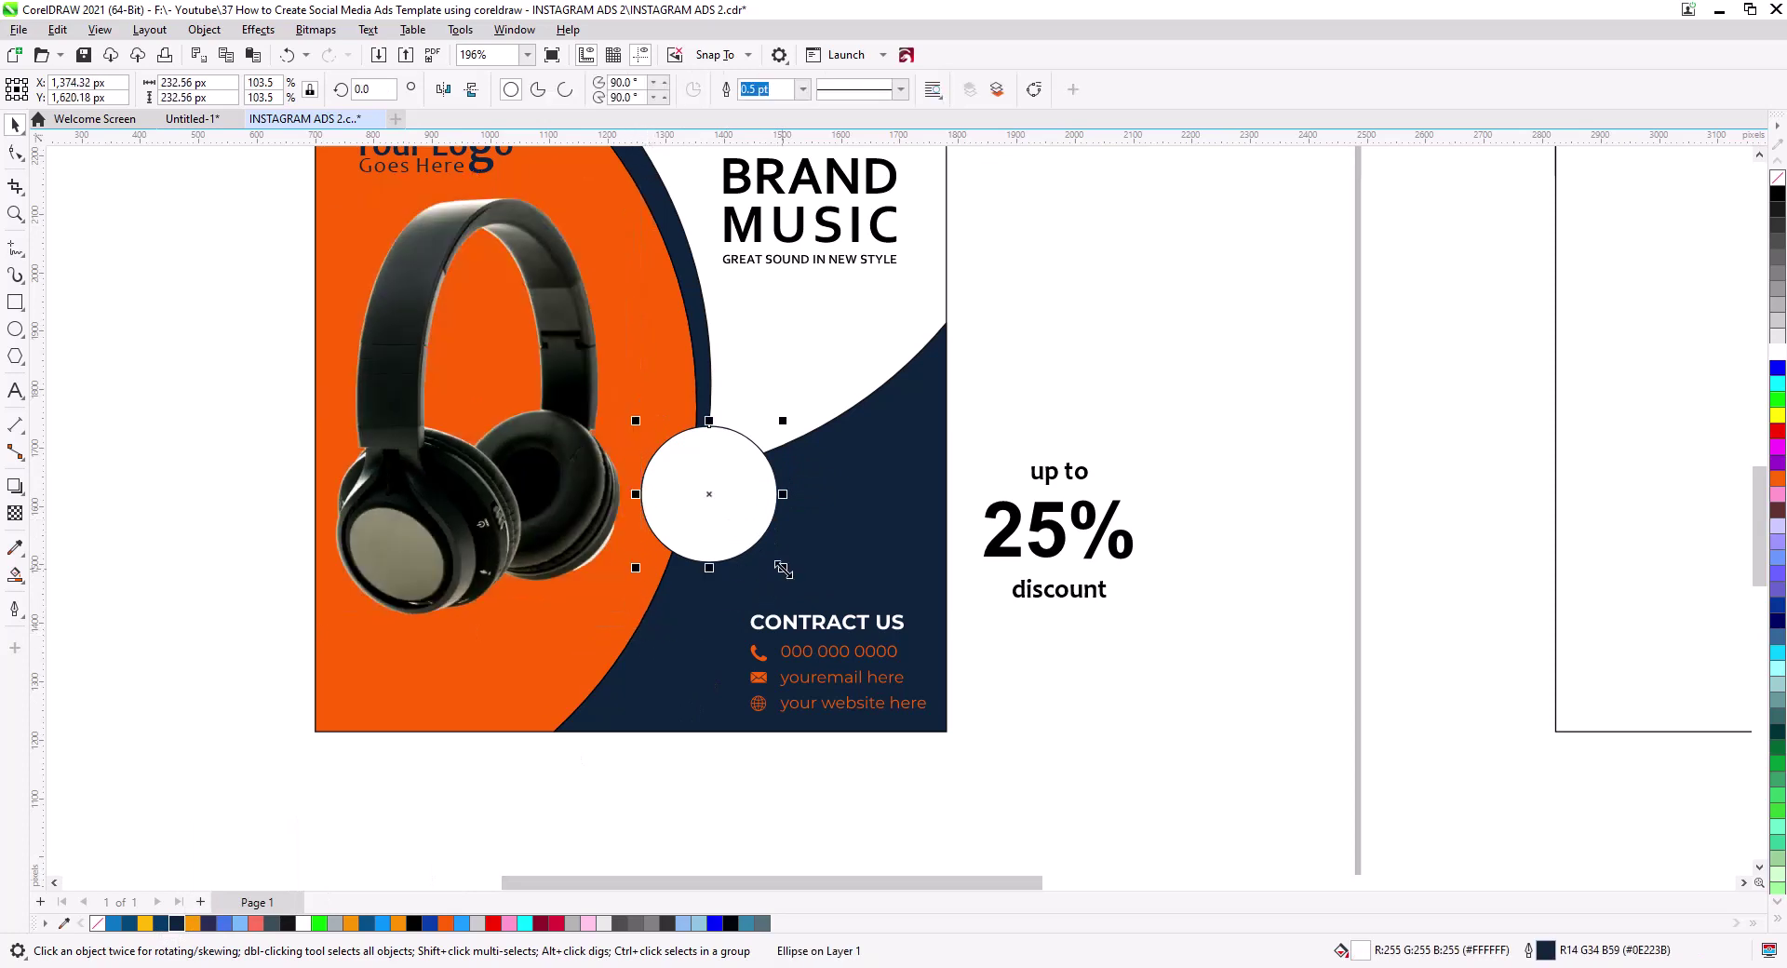
drag(783, 568, 794, 579)
click(802, 89)
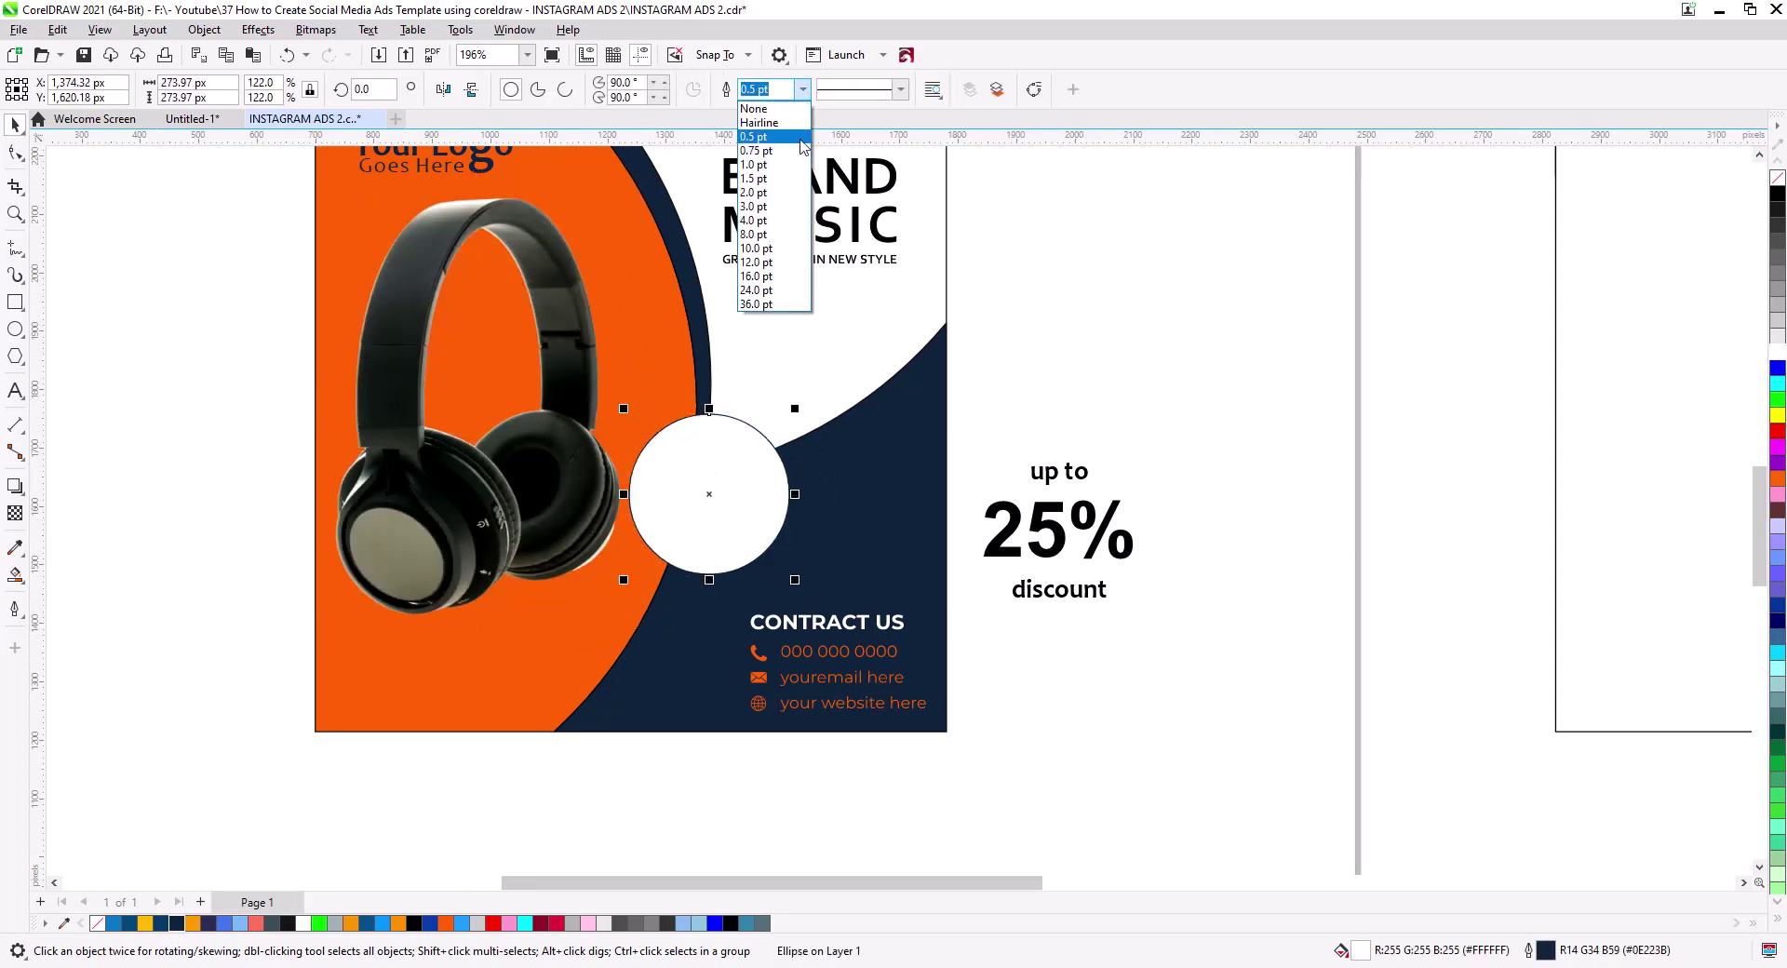
click(768, 181)
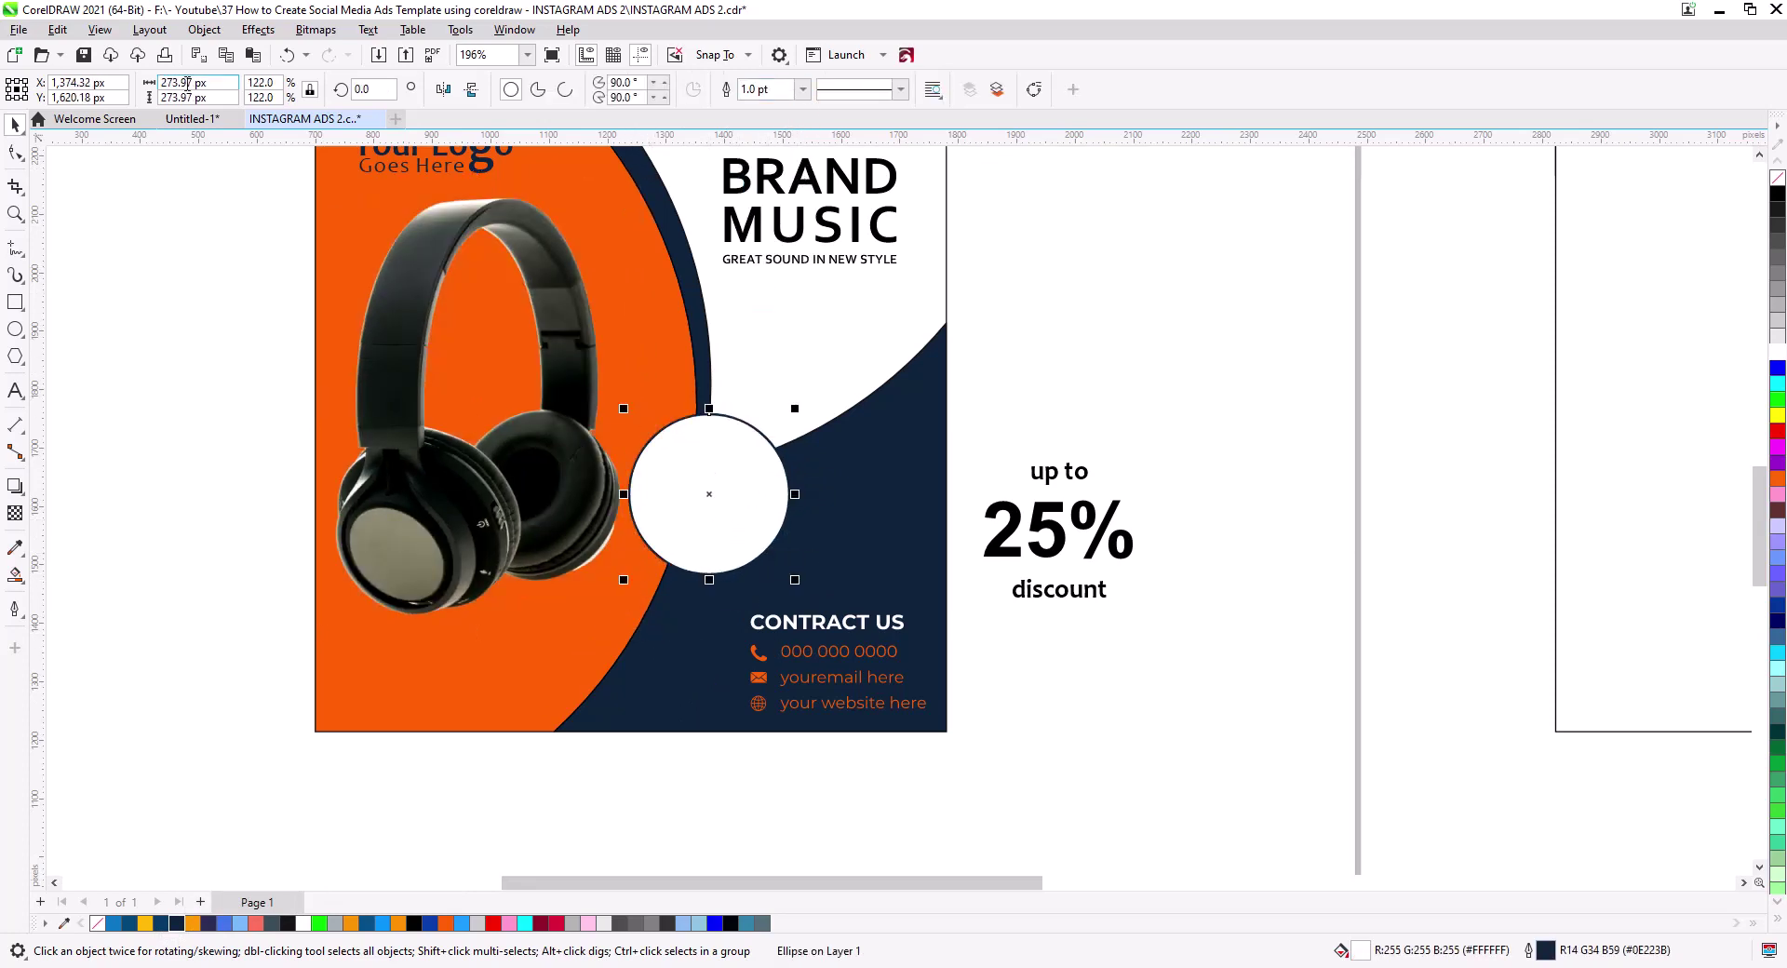
- Paste a smaller copy of the circle inside it with no outline and an orange fill
click(57, 29)
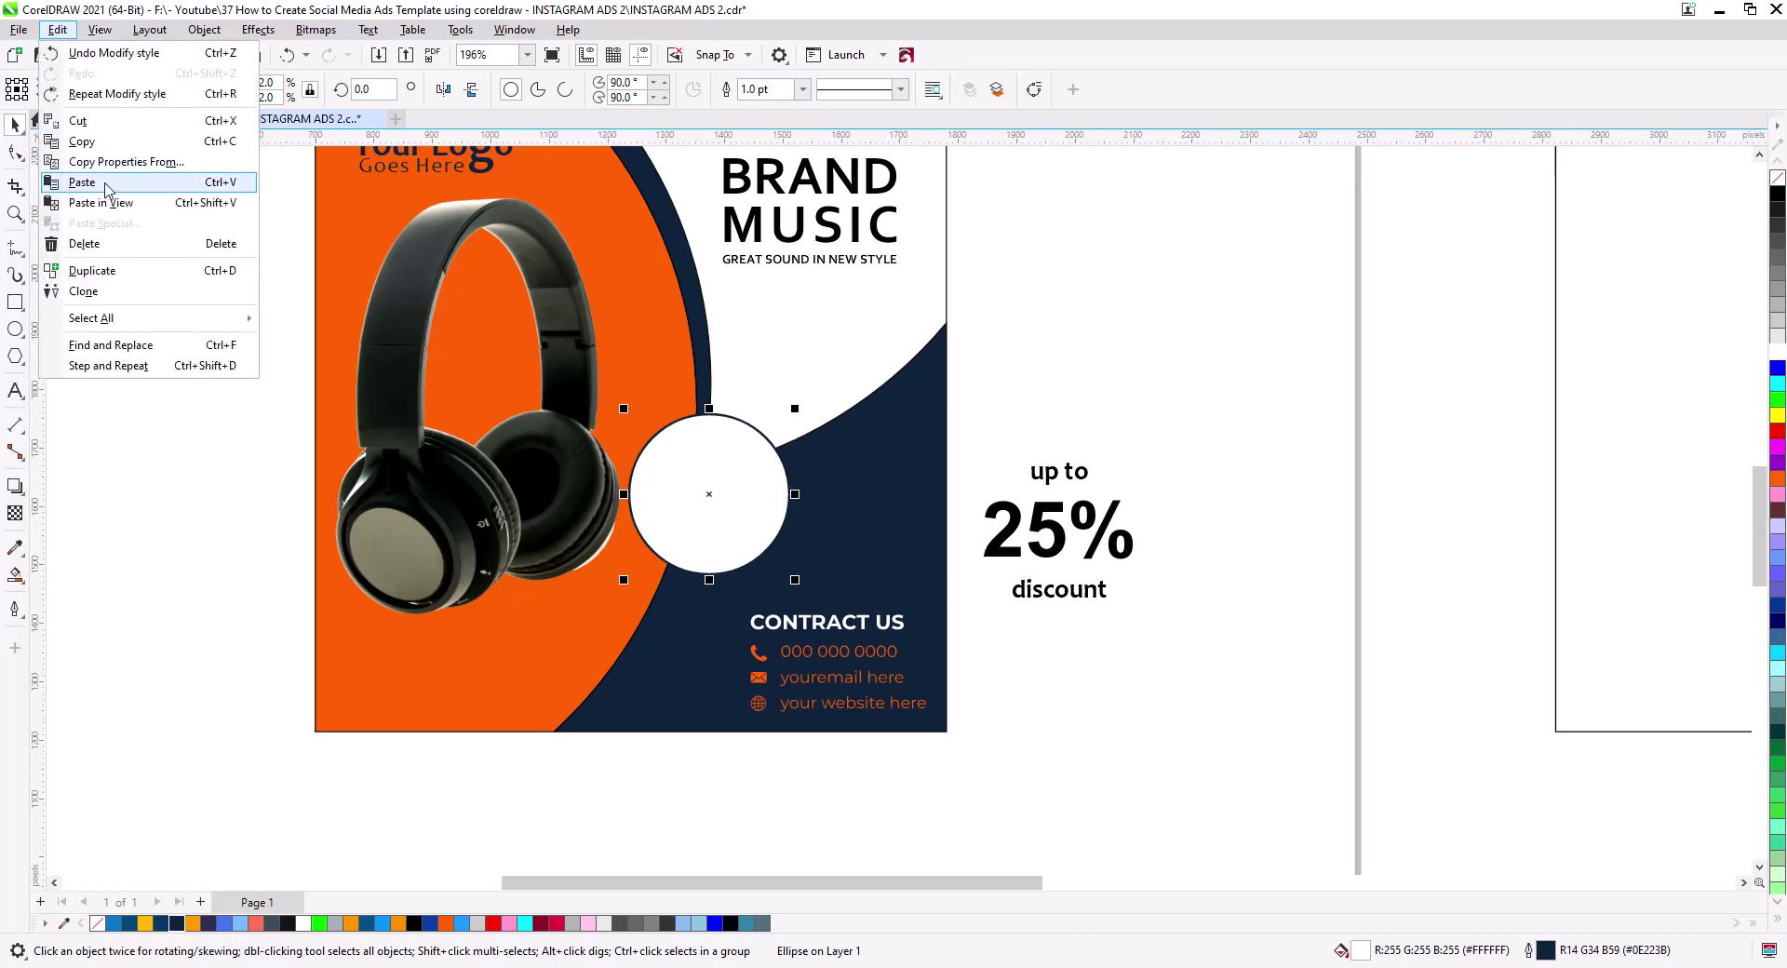
click(106, 184)
drag(795, 581, 787, 572)
right_click(1776, 178)
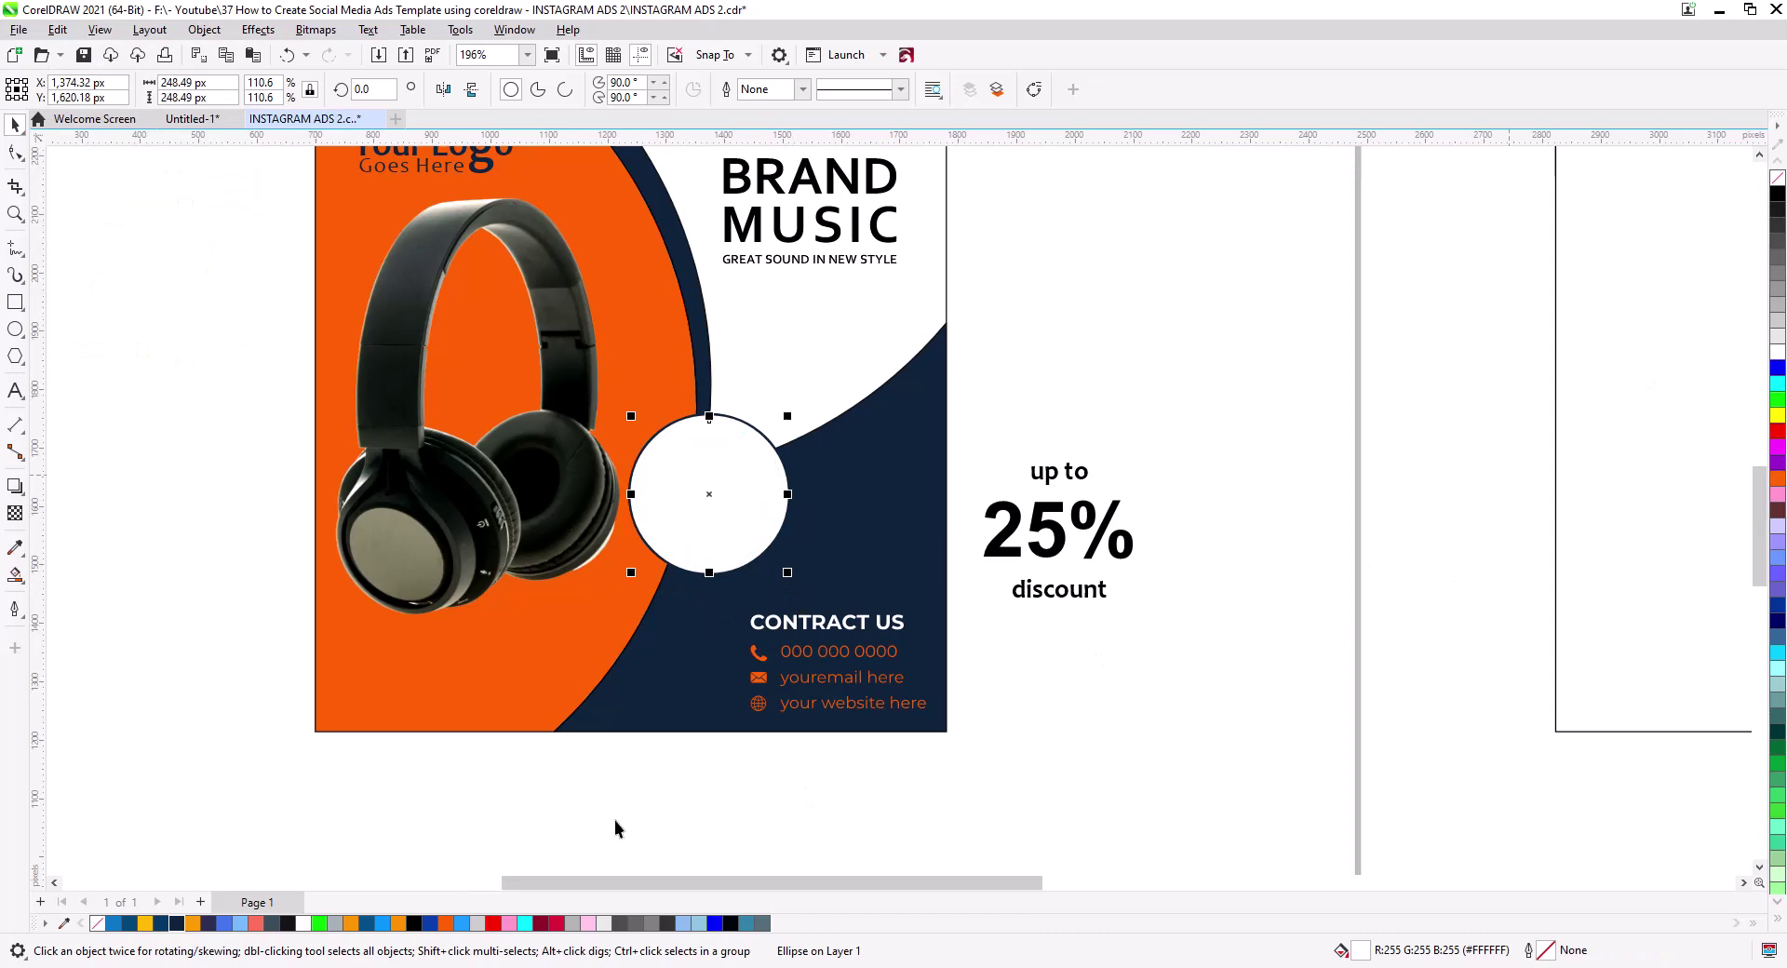
click(446, 922)
drag(788, 573, 793, 581)
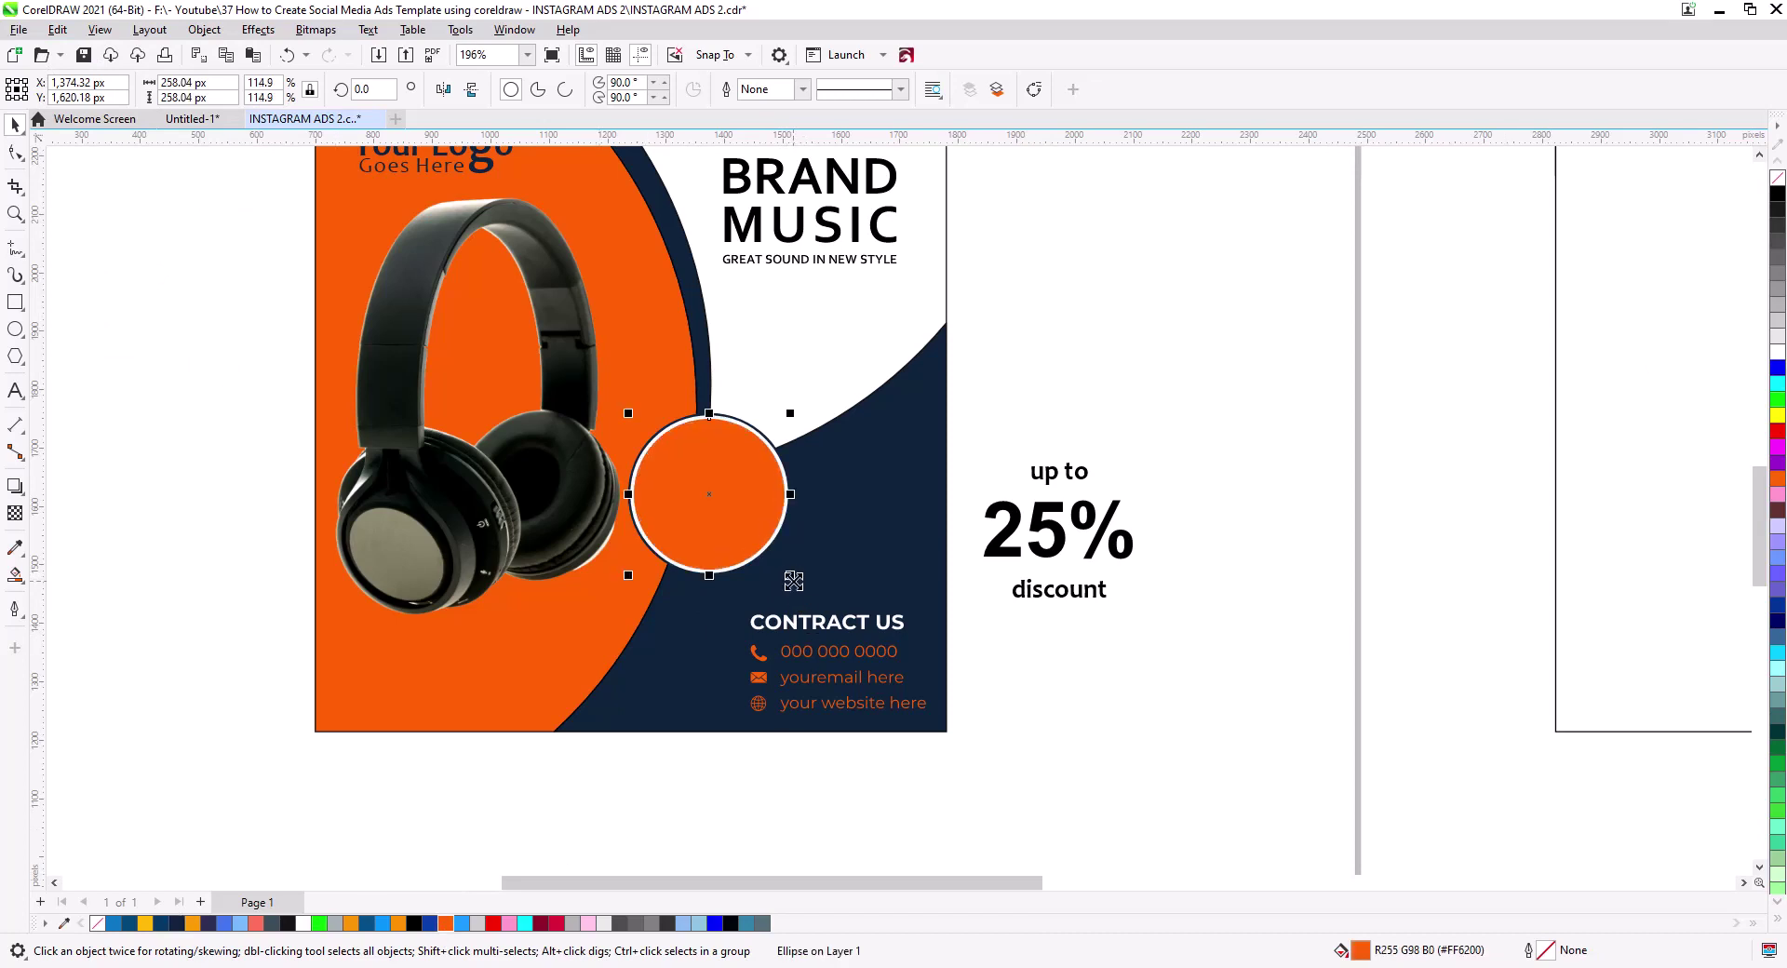
scroll(745, 476, up, 3)
drag(838, 697, 837, 703)
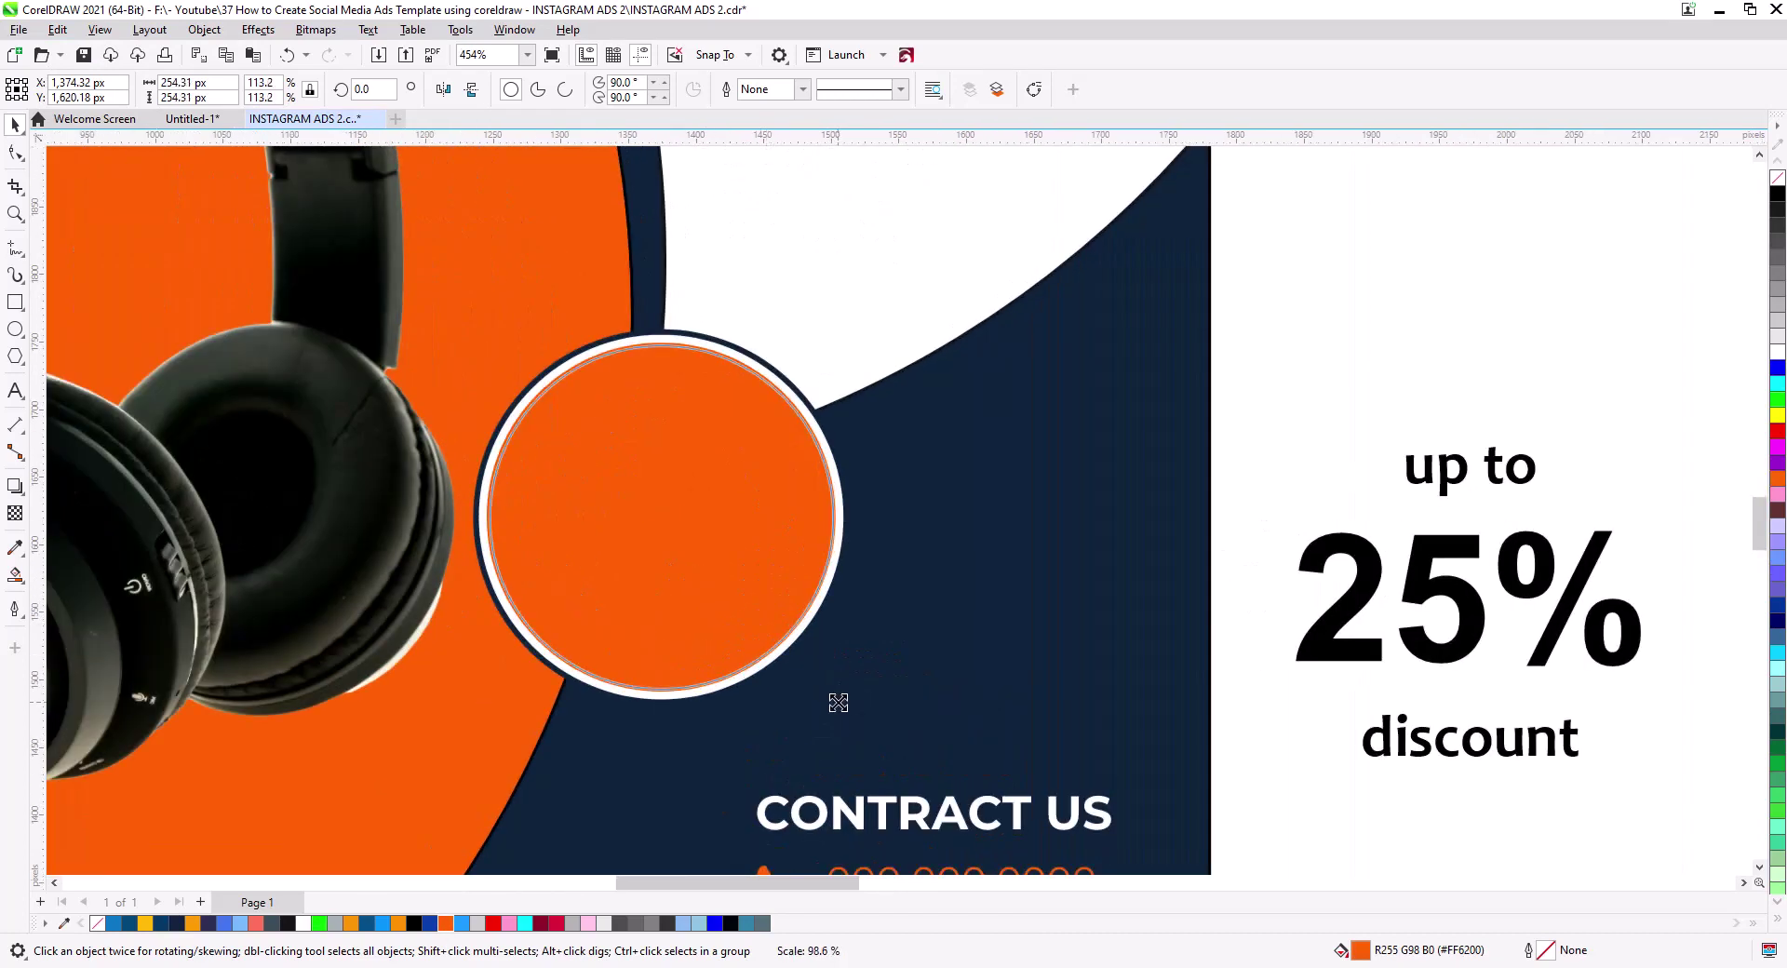
click(1270, 552)
- Center the 'up to 25% discount' text on the orange badge, enlarge it, and color it navy
click(1420, 584)
drag(1643, 761, 705, 605)
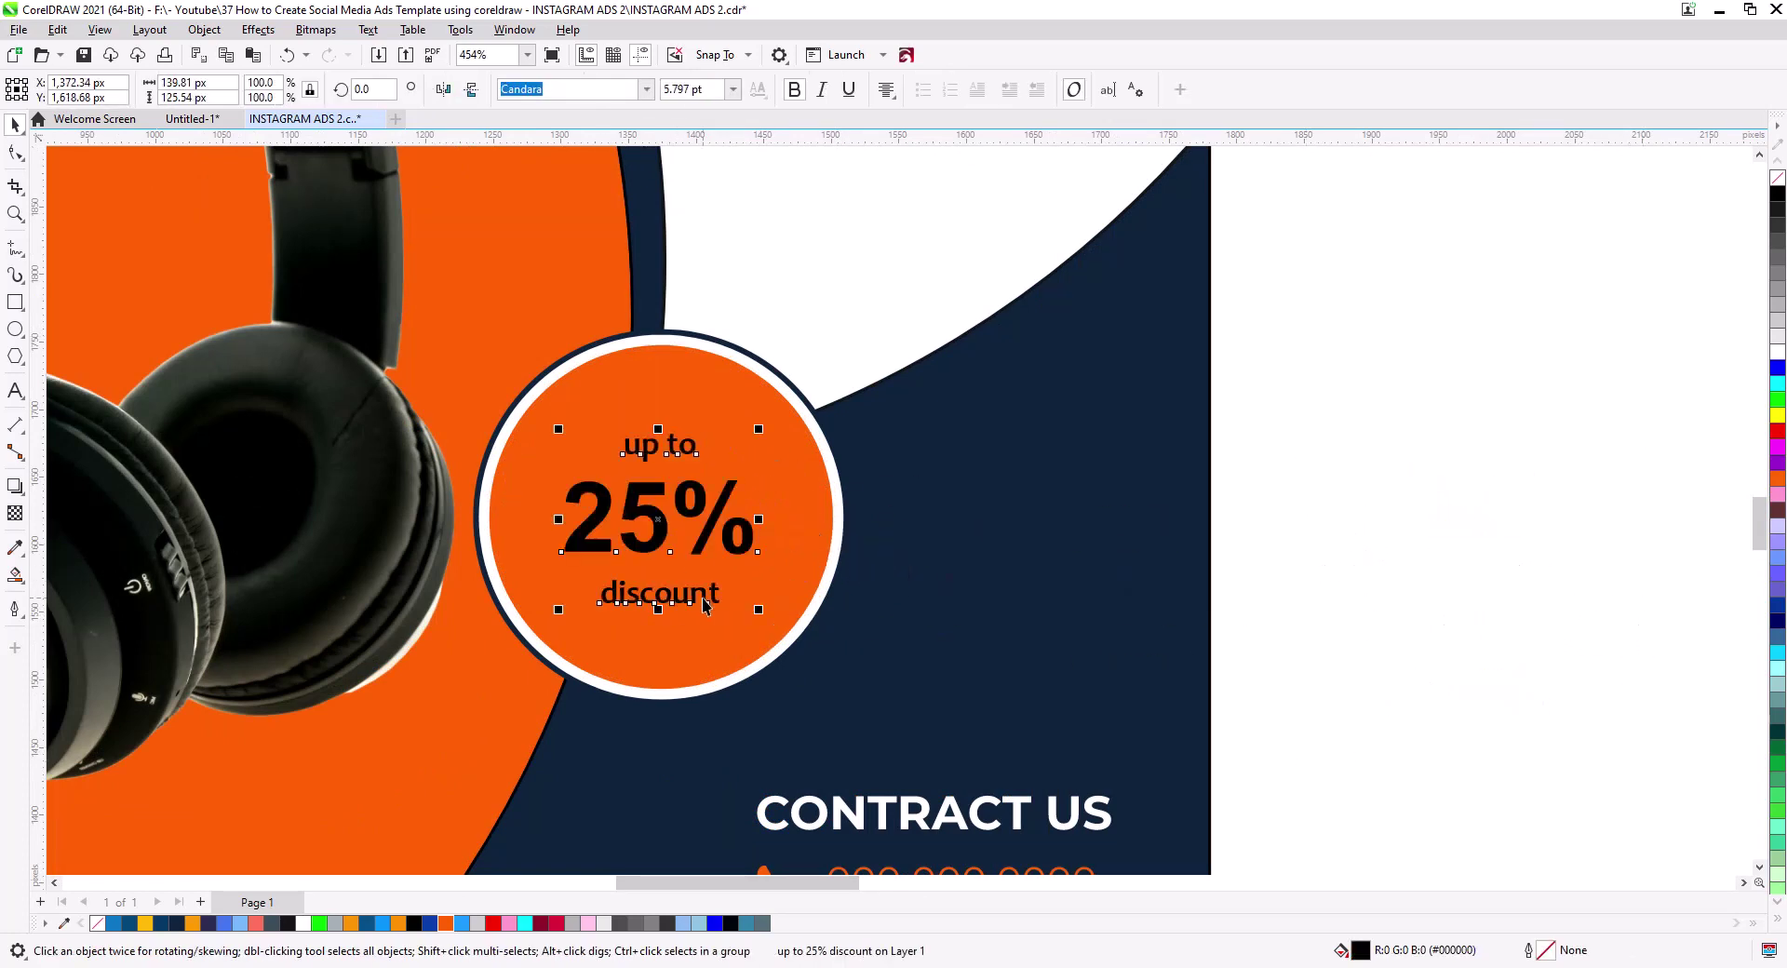
shift+click(816, 545)
key(c)
key(e)
key(Escape)
click(685, 597)
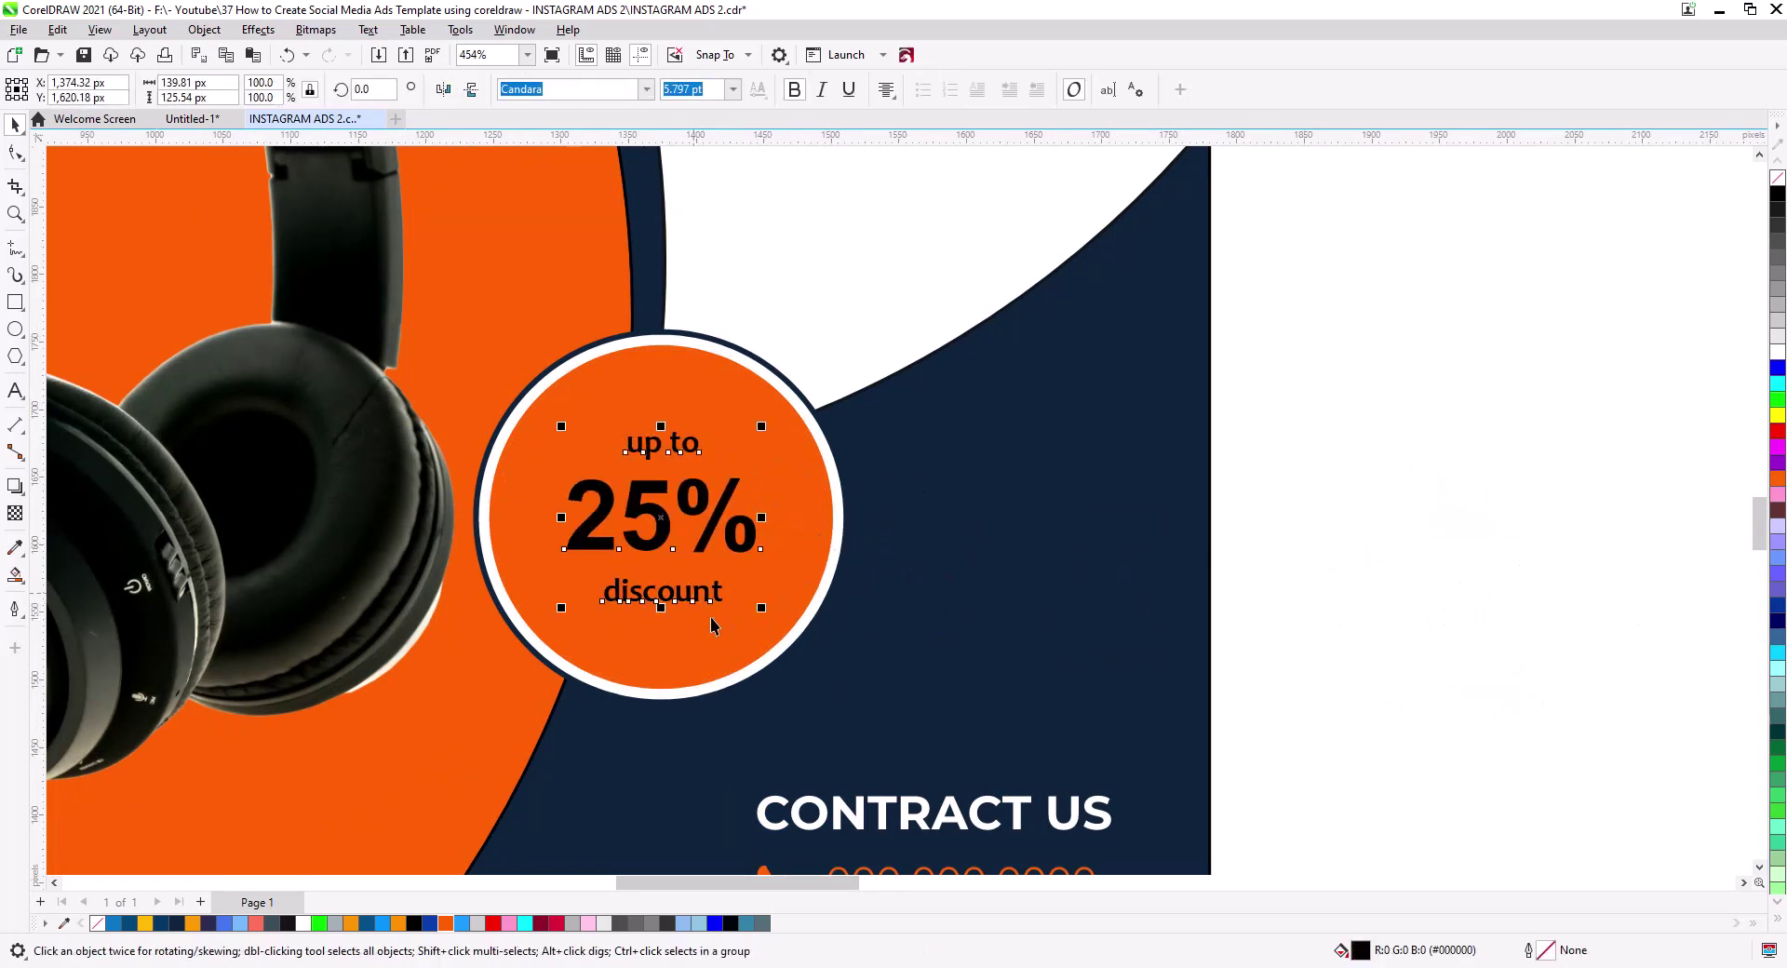
drag(761, 607, 810, 642)
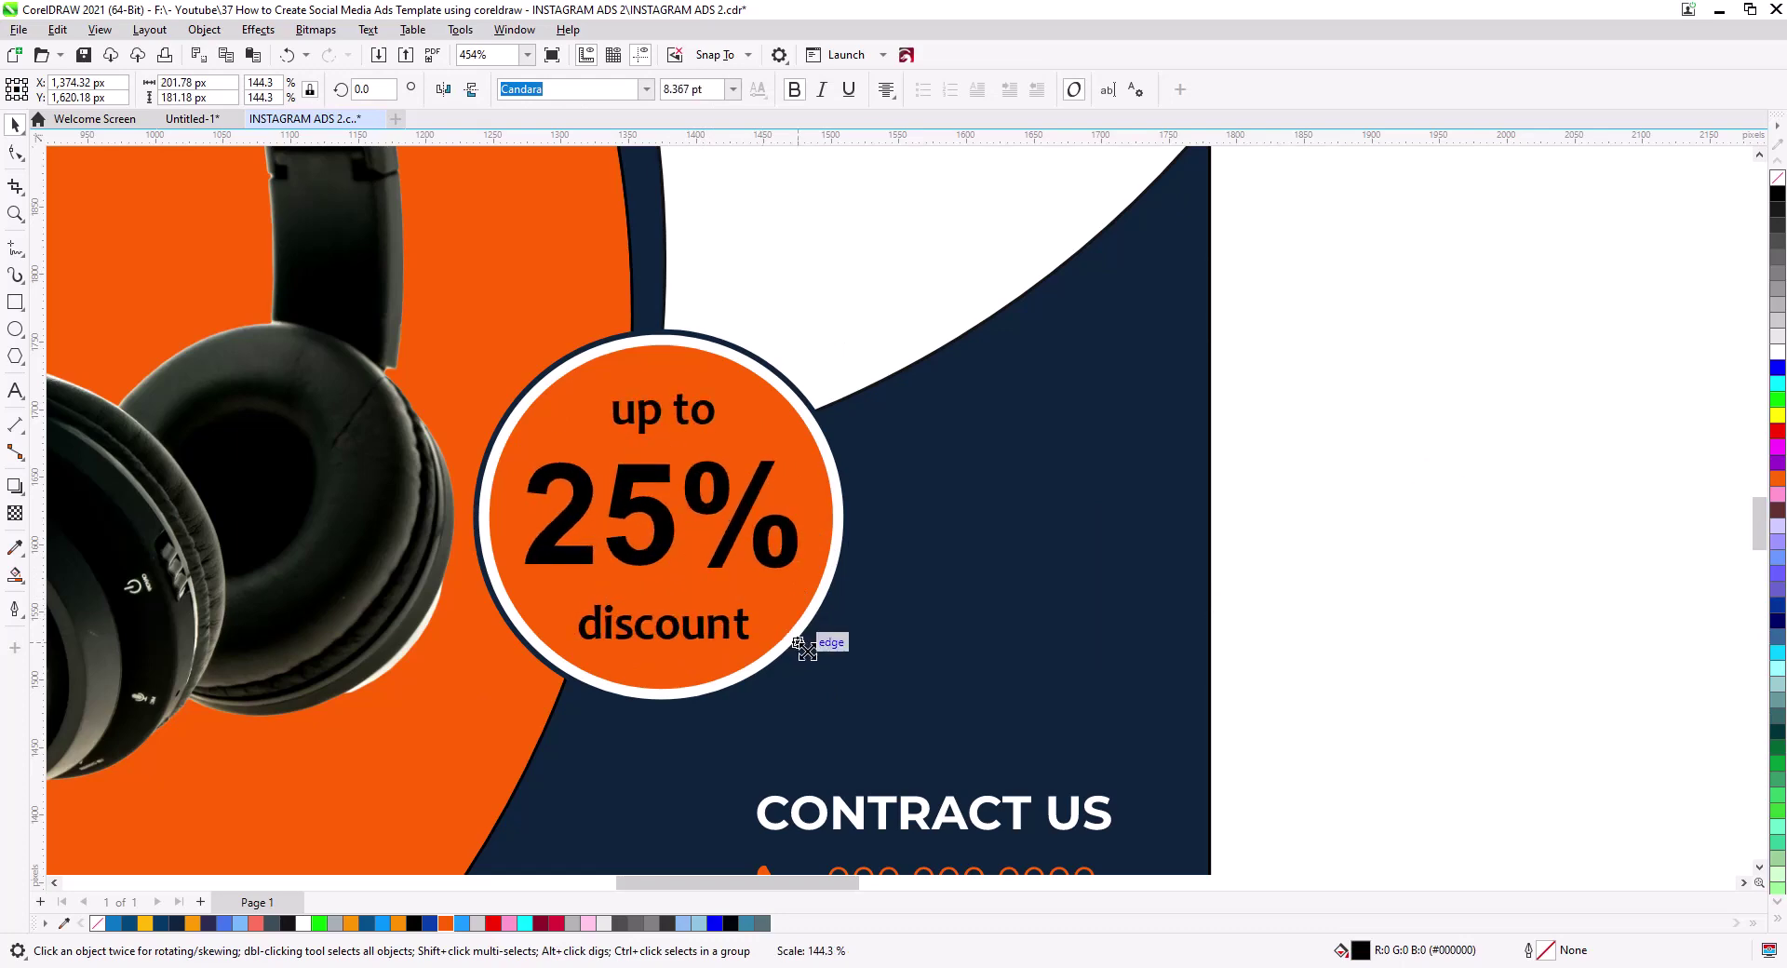
click(175, 926)
scroll(742, 659, down, 3)
click(992, 652)
- Color BRAND and the tagline orange and MUSIC dark navy
scroll(1075, 652, down, 1)
drag(1074, 652, 988, 593)
scroll(917, 434, up, 2)
drag(869, 367, 1041, 526)
click(907, 387)
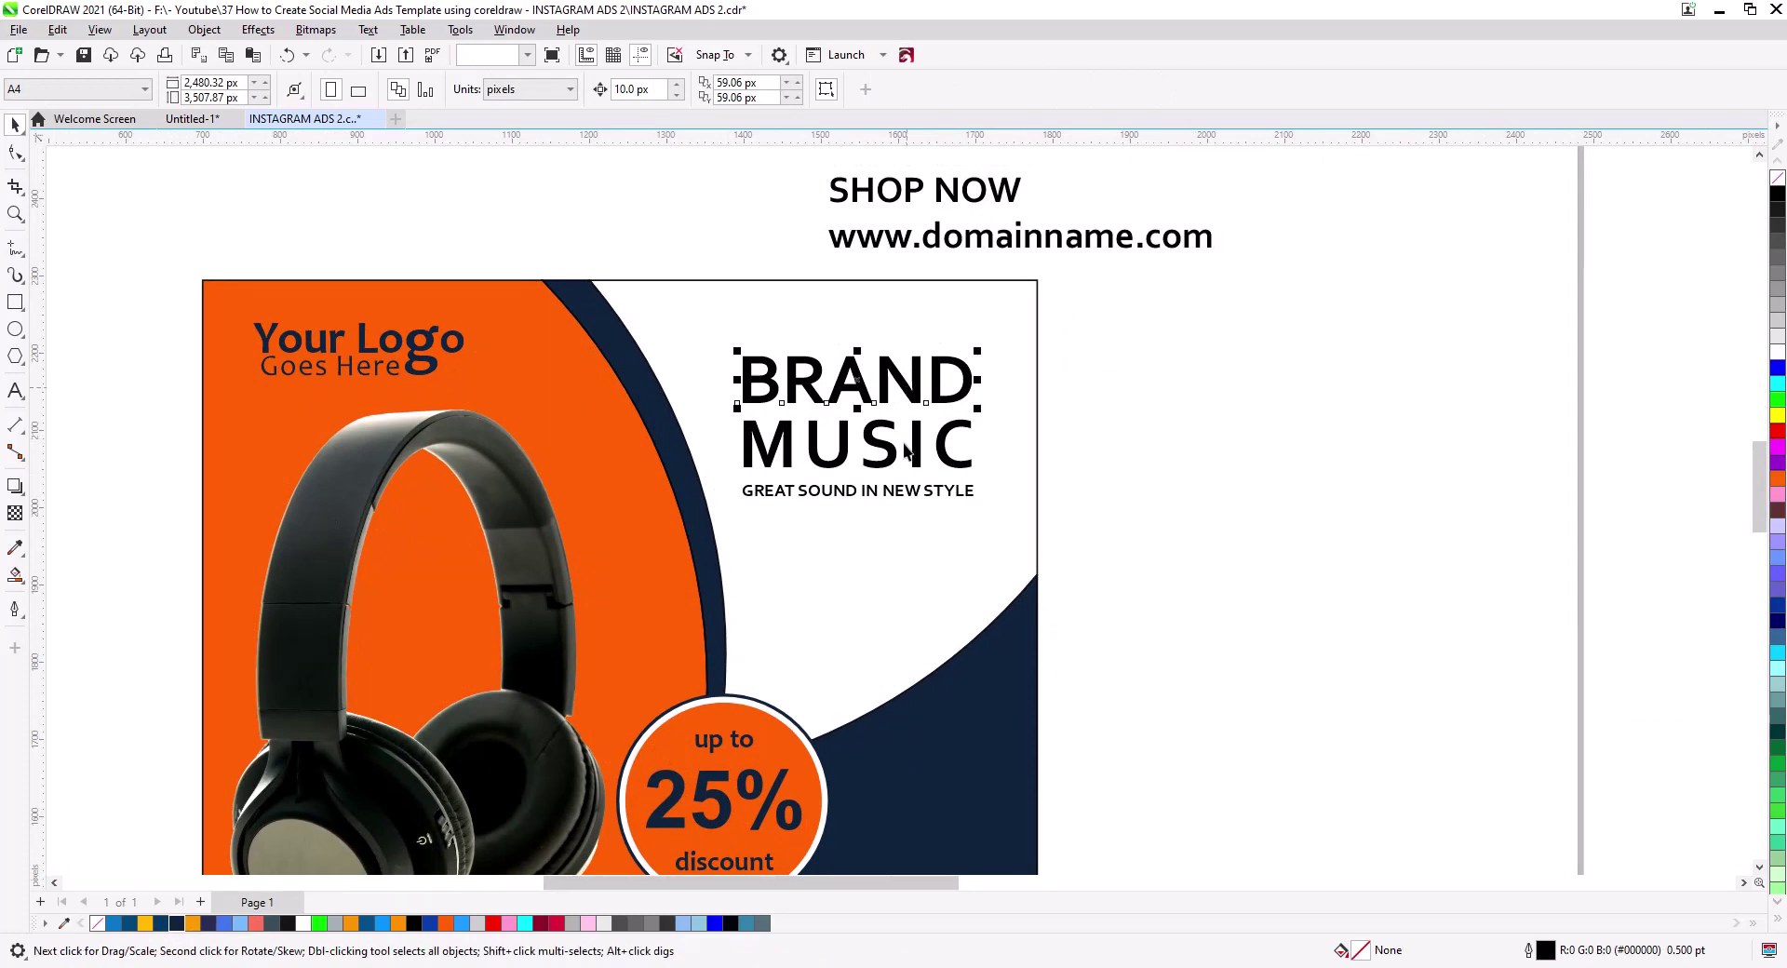
shift+click(902, 493)
click(446, 923)
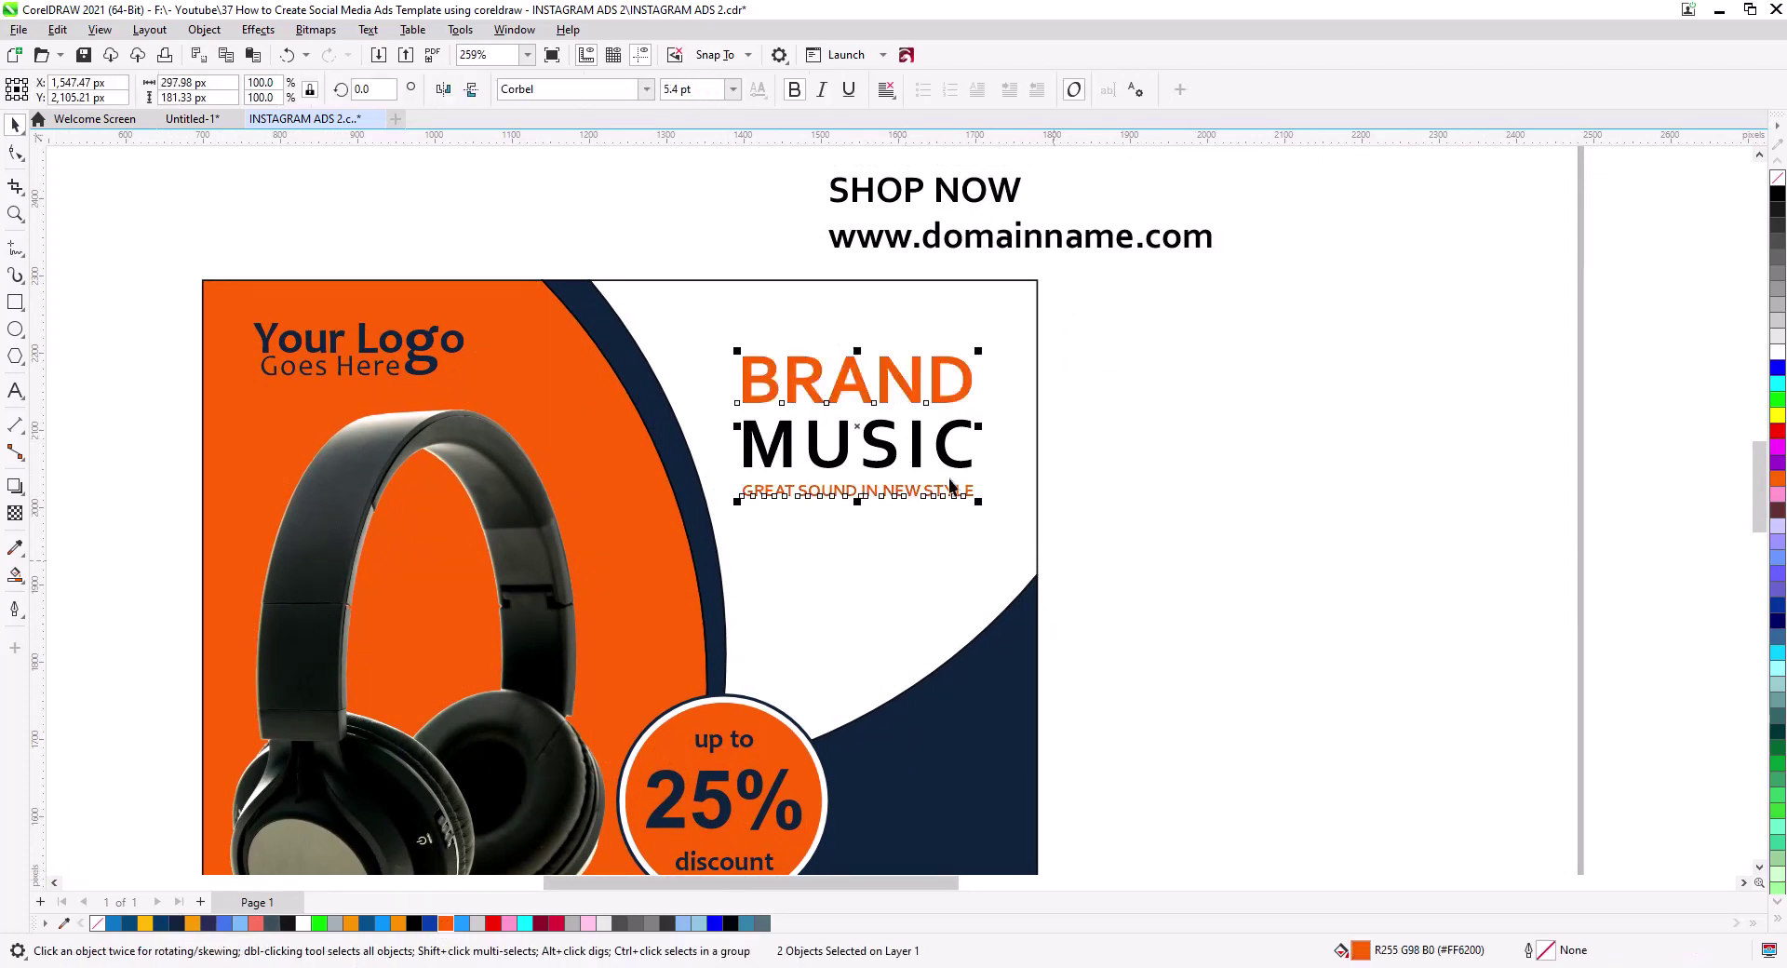
click(949, 463)
click(177, 923)
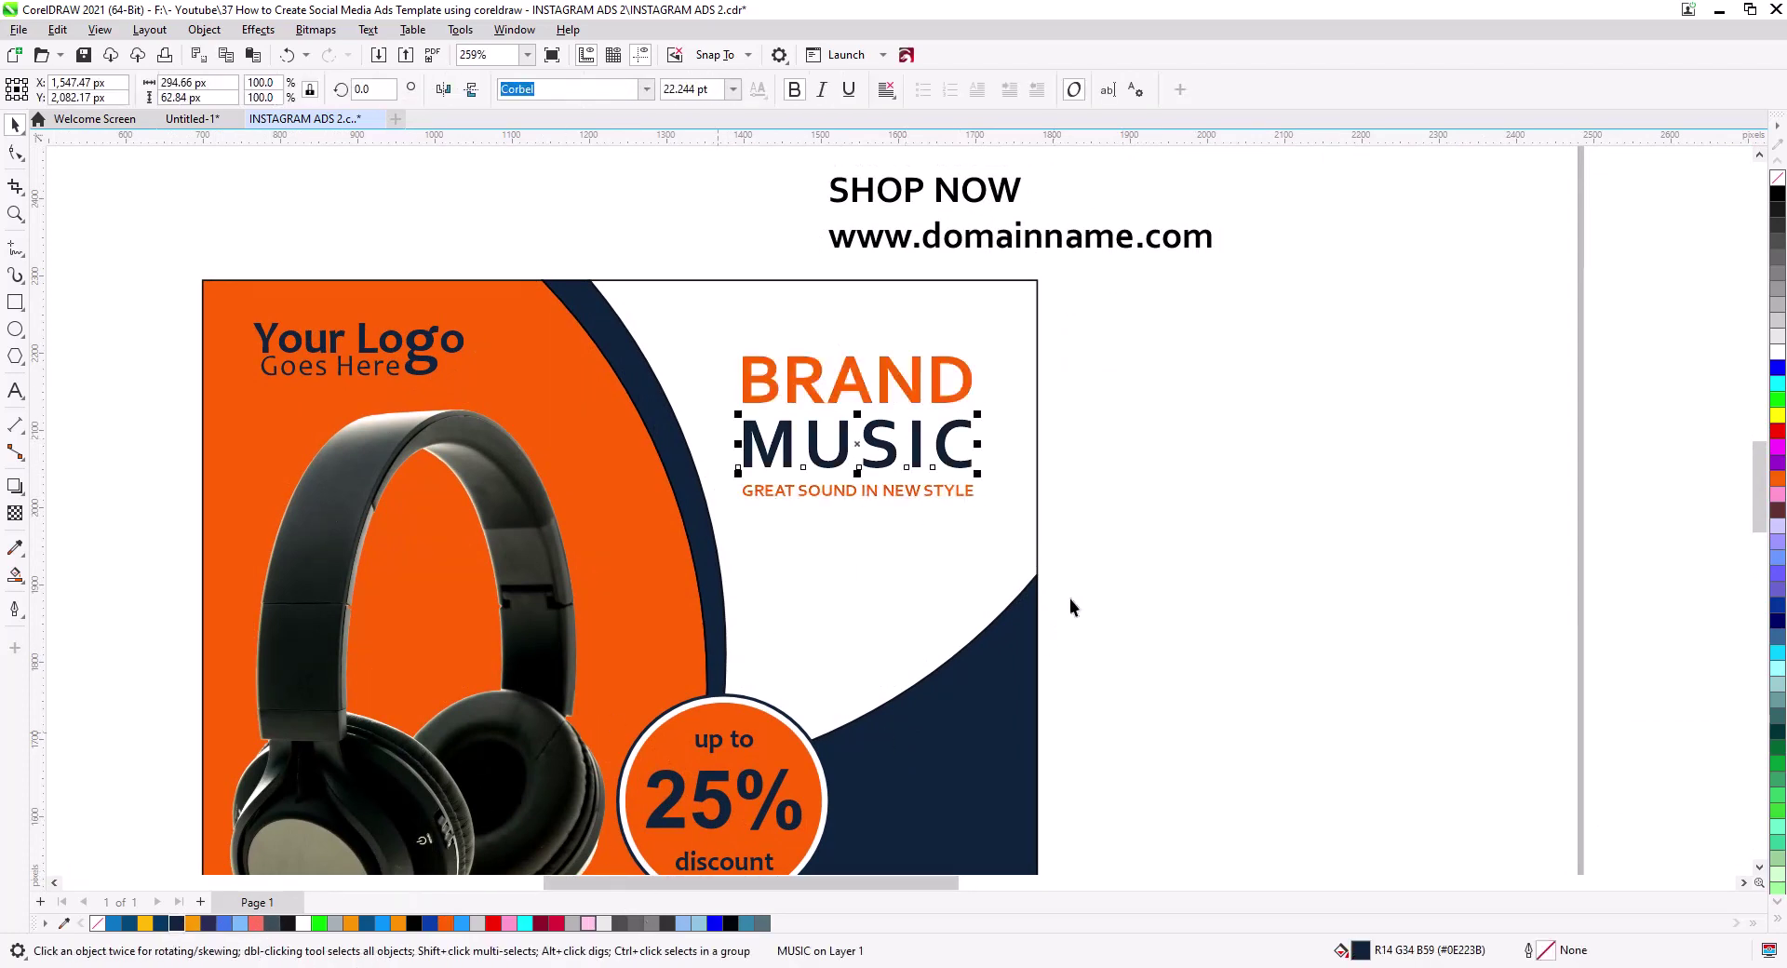
drag(1069, 518, 722, 327)
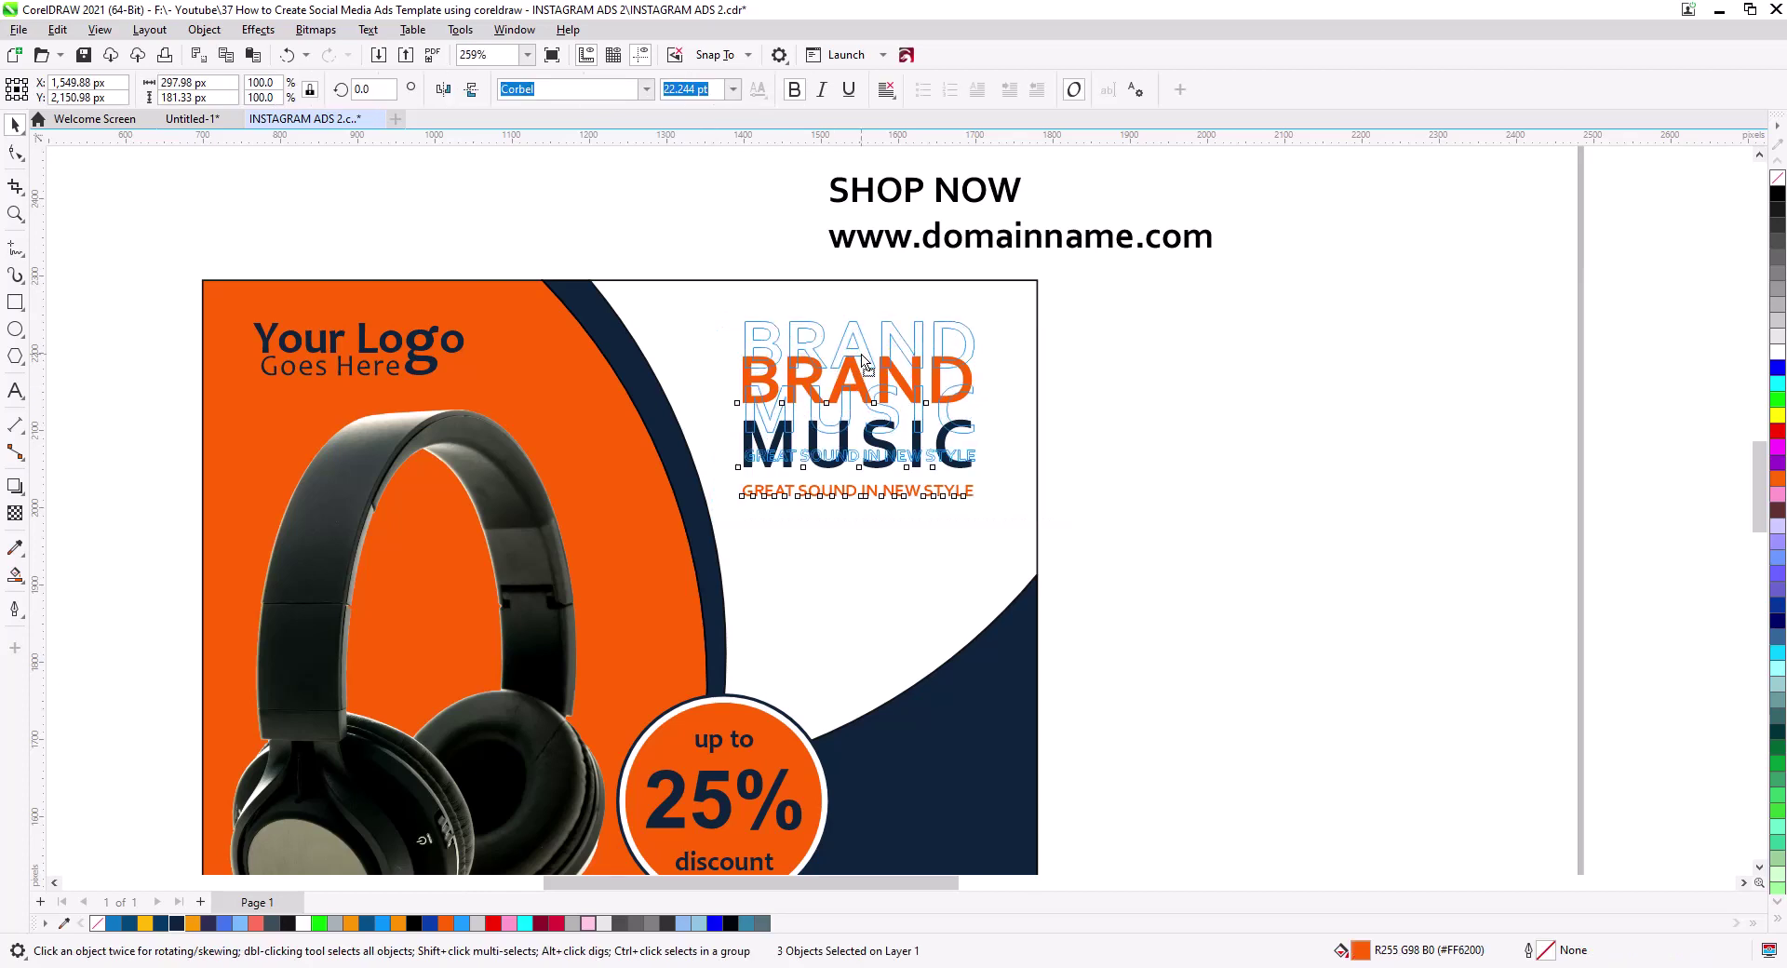